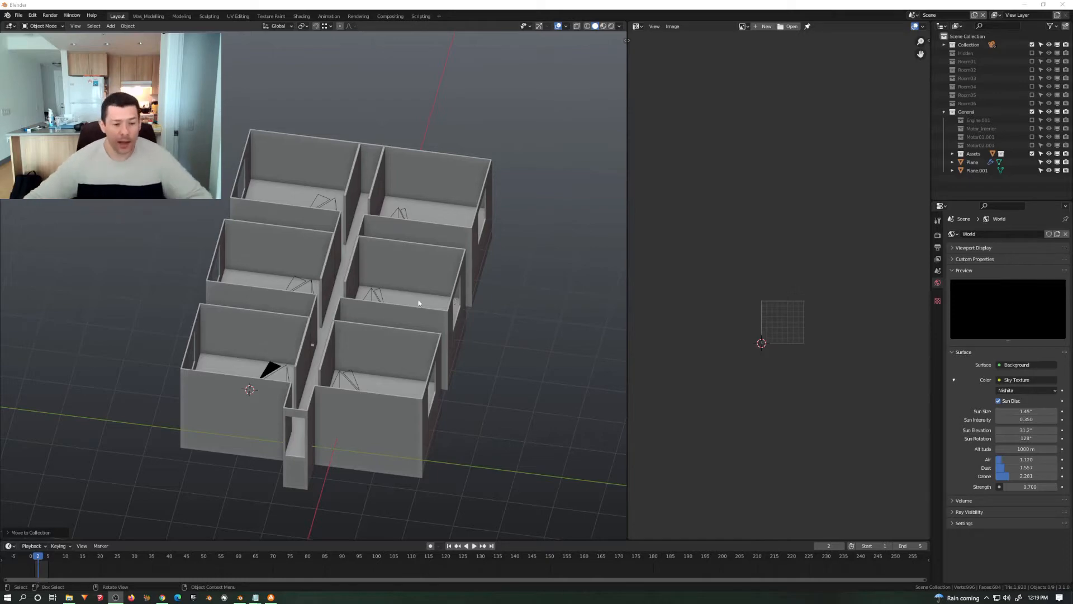
# Examine the six-room layout from several angles and play the short animation to check how the room cameras move.
pyautogui.moveTo(384, 359); pyautogui.dragTo(307, 212, button='middle')
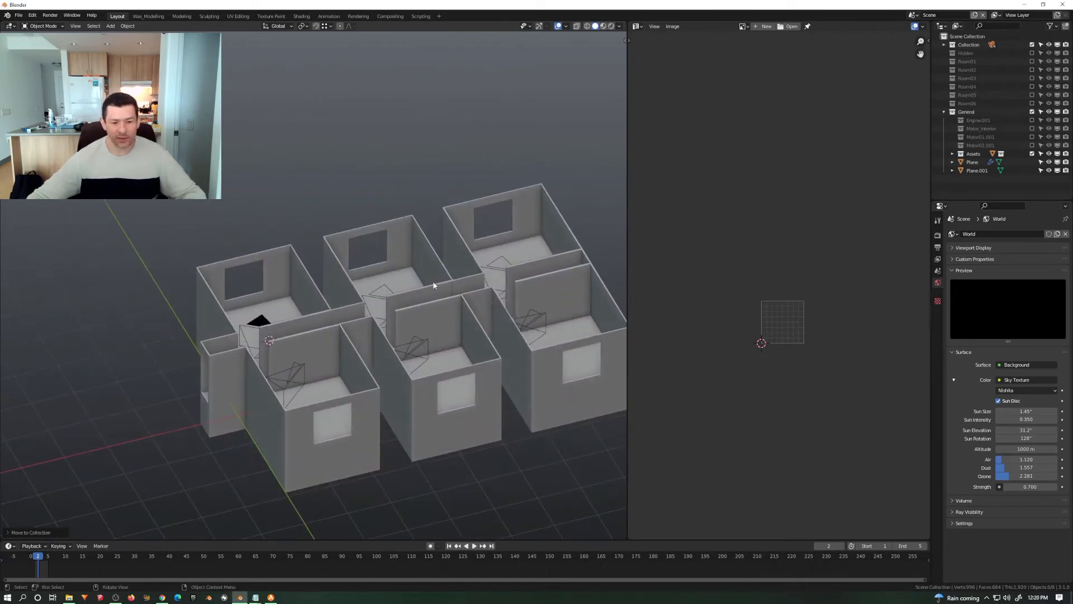
pyautogui.moveTo(433, 285); pyautogui.dragTo(502, 282, button='middle')
pyautogui.moveTo(376, 323); pyautogui.dragTo(517, 304, button='middle')
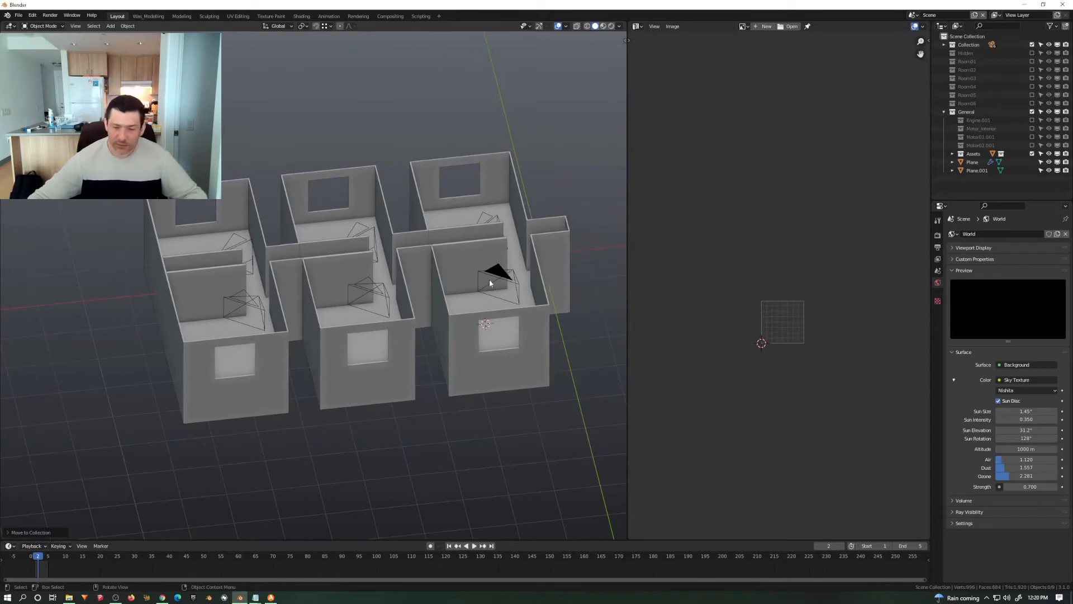
pyautogui.moveTo(481, 234); pyautogui.dragTo(400, 260, button='middle')
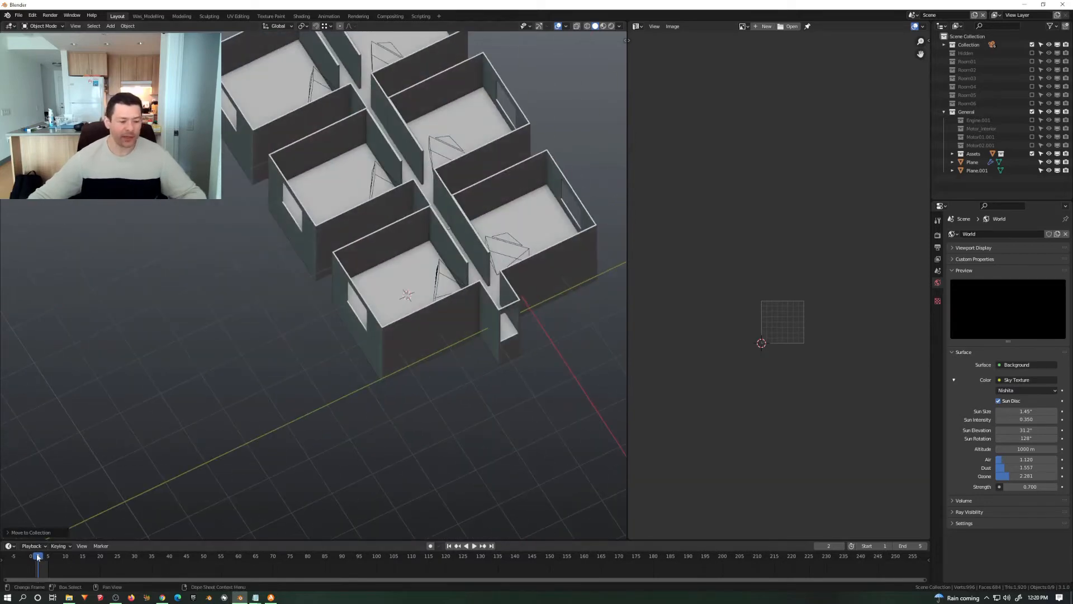
pyautogui.moveTo(99, 569); pyautogui.dragTo(208, 574, button='middle')
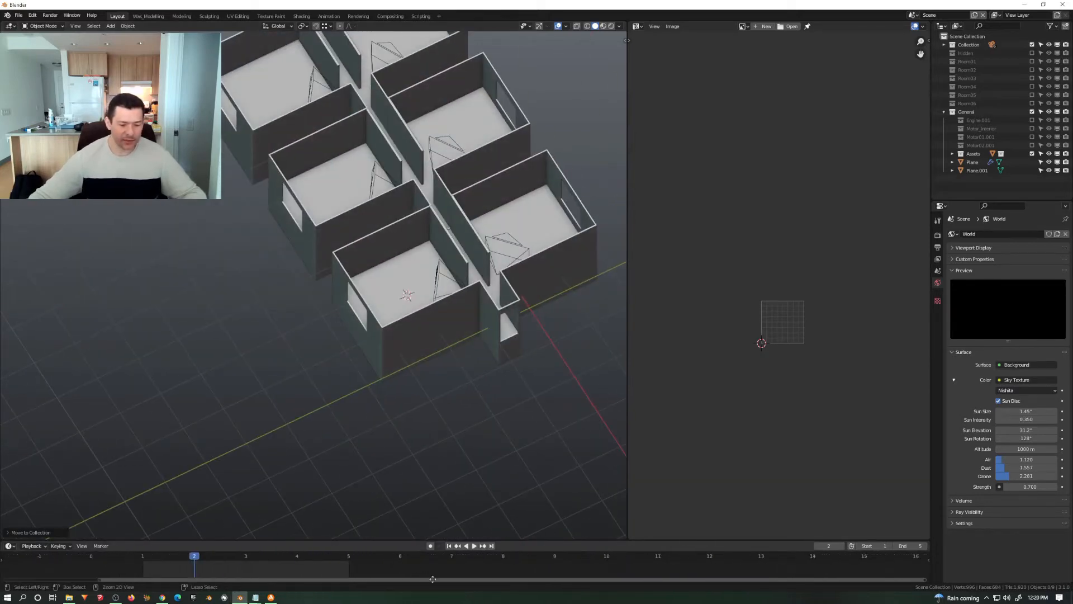
pyautogui.press('space')
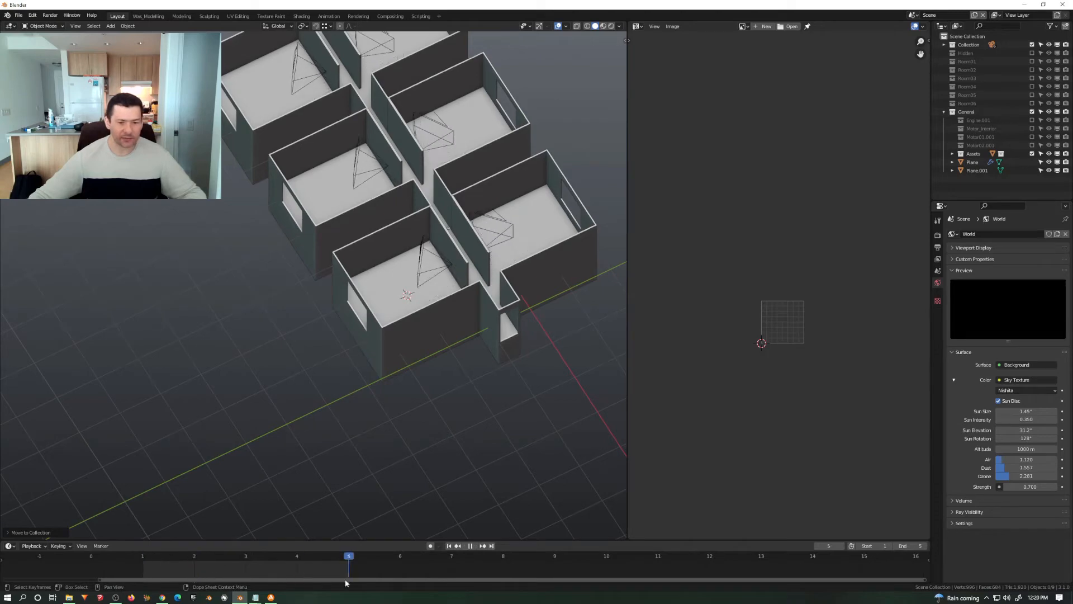
pyautogui.press('space')
pyautogui.moveTo(494, 305); pyautogui.dragTo(452, 404, button='middle')
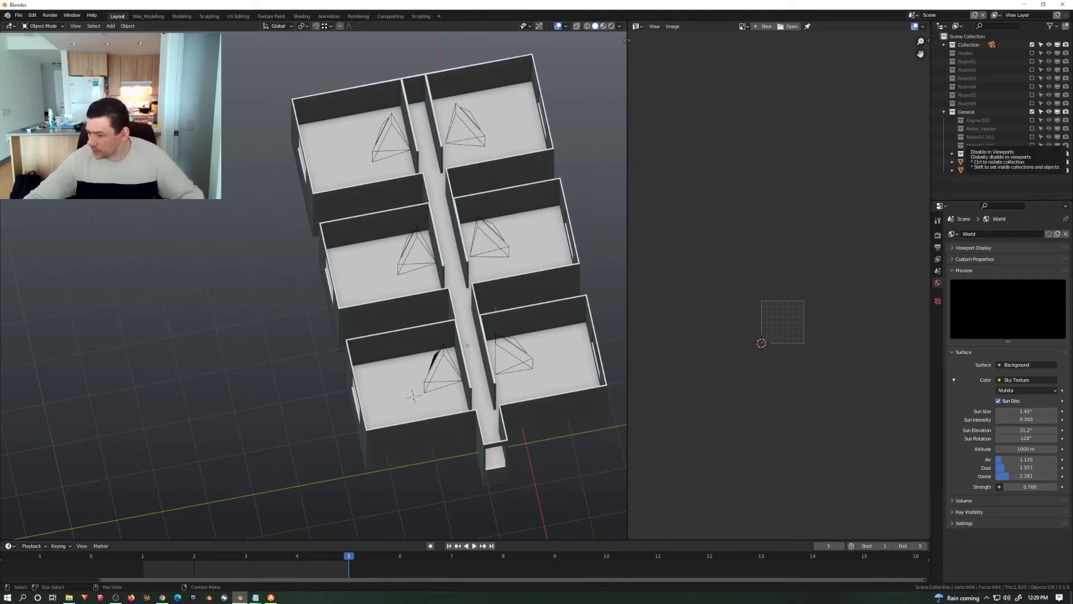
pyautogui.moveTo(467, 275); pyautogui.dragTo(380, 309, button='middle')
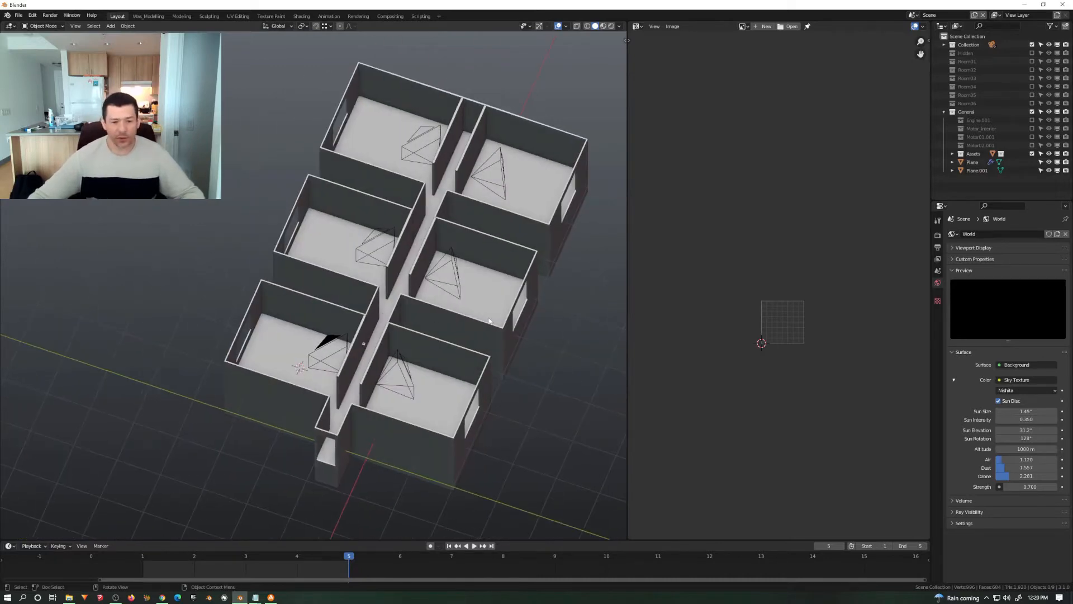
# Collapse the General collection and set the interface resolution scale to 1.14 in the preferences.
pyautogui.click(944, 112)
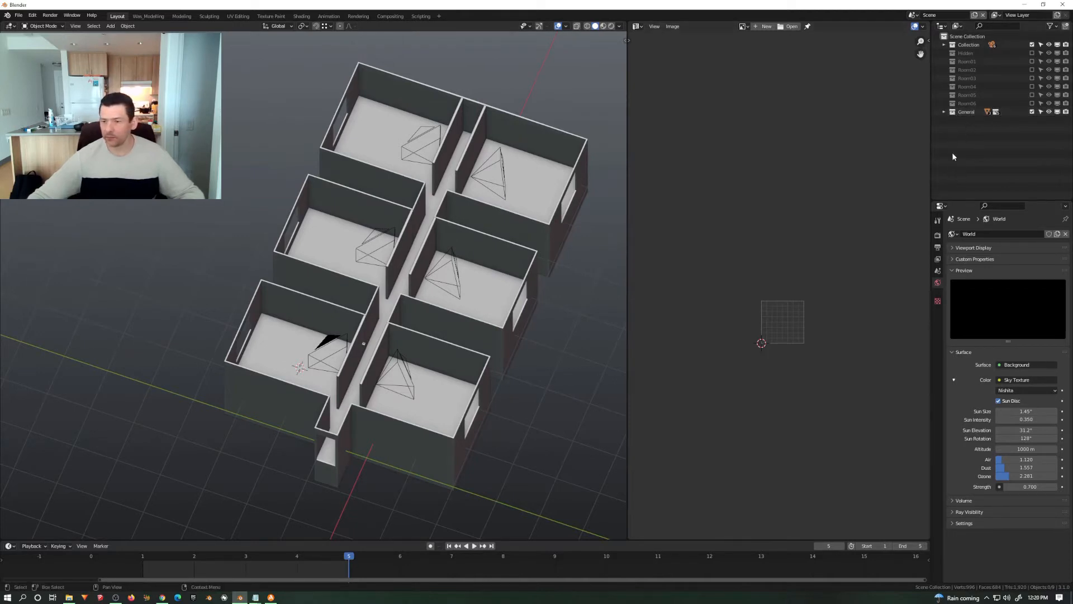
pyautogui.hotkey('ctrl', ',')
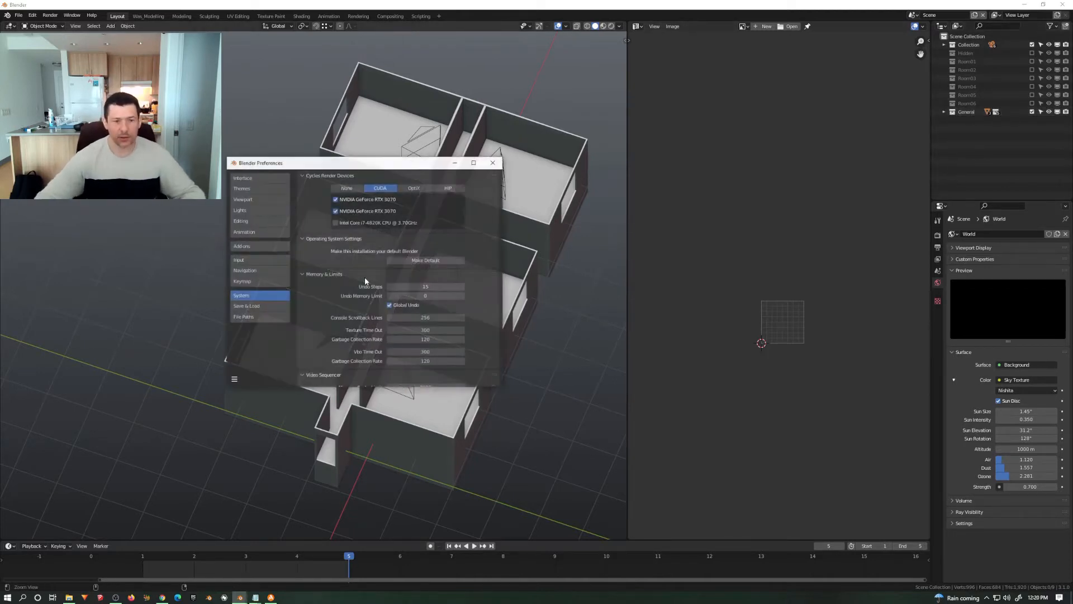
pyautogui.click(256, 177)
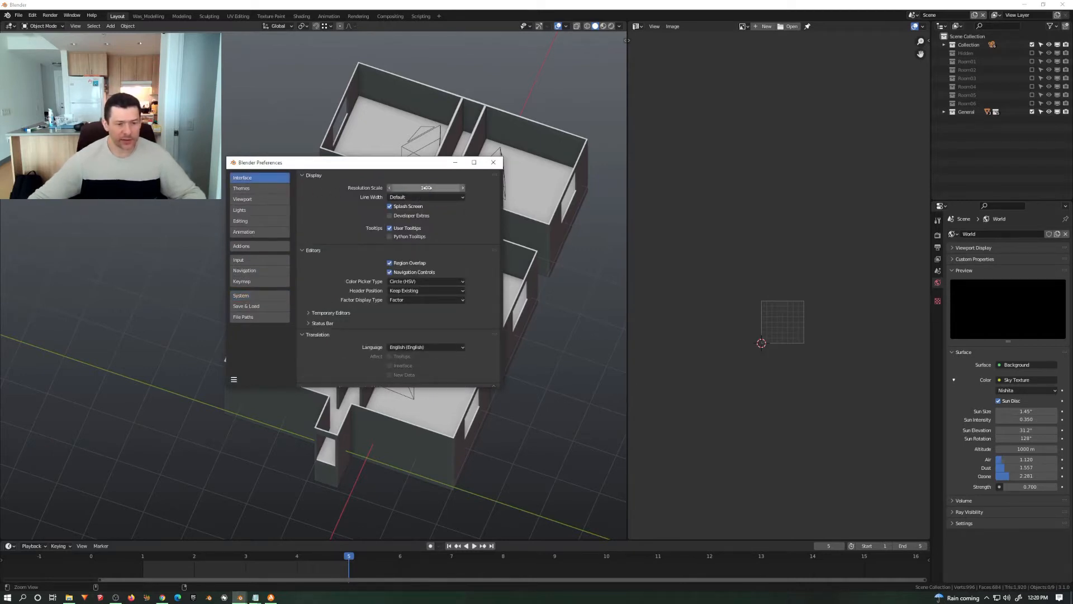
pyautogui.moveTo(427, 187); pyautogui.dragTo(465, 187)
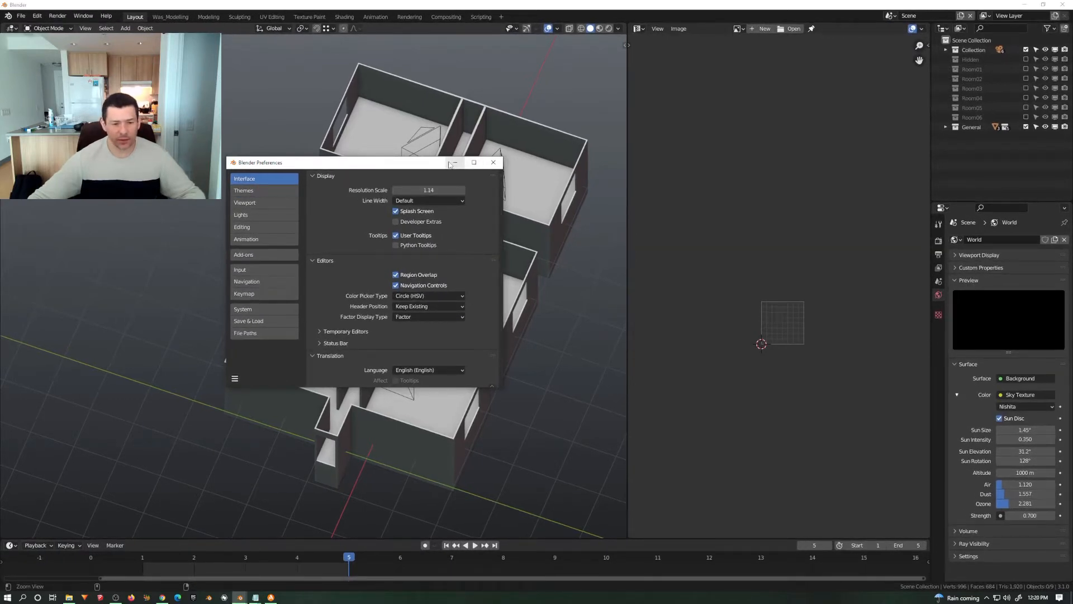
pyautogui.click(493, 162)
pyautogui.keyDown('shift'); pyautogui.moveTo(548, 320); pyautogui.dragTo(506, 307, button='middle'); pyautogui.keyUp('shift')
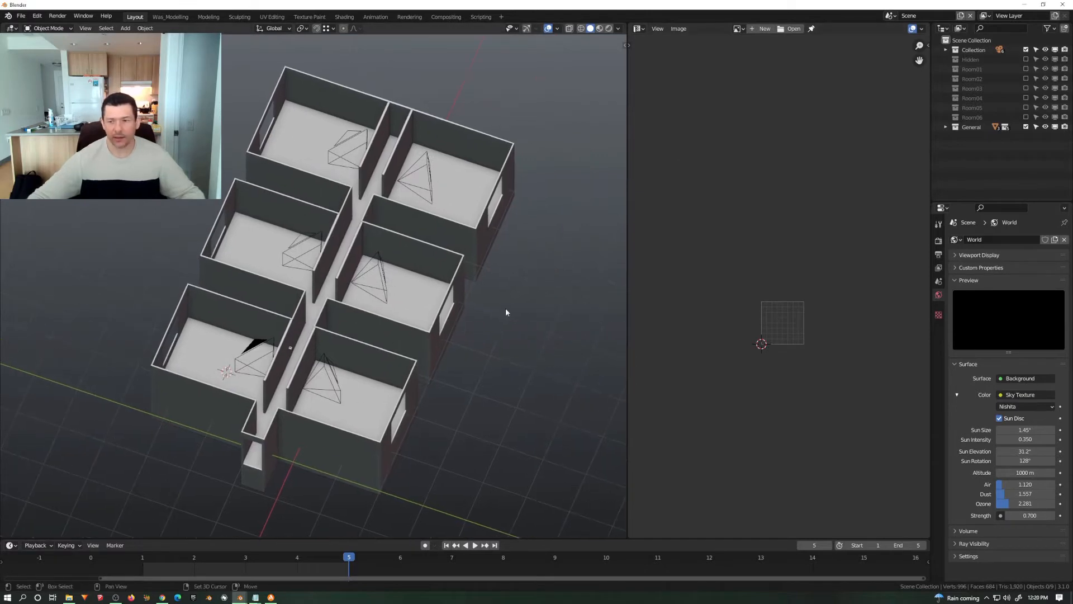
# Inspect the General collection's contents and the layout from directly above, toggling the Plane object's visibility off and on.
pyautogui.click(947, 127)
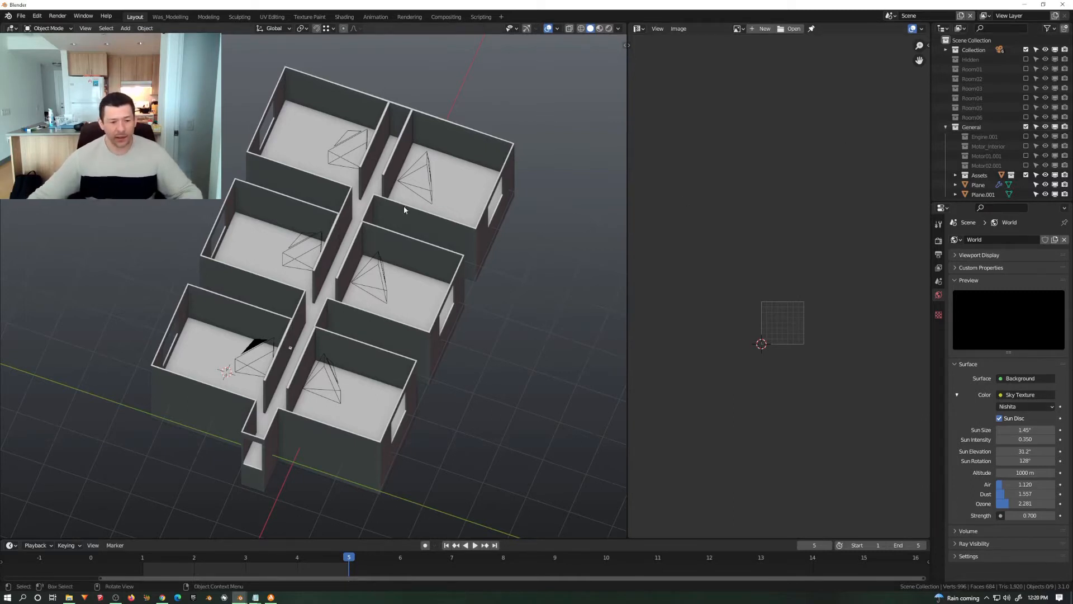
pyautogui.press('KP_7')
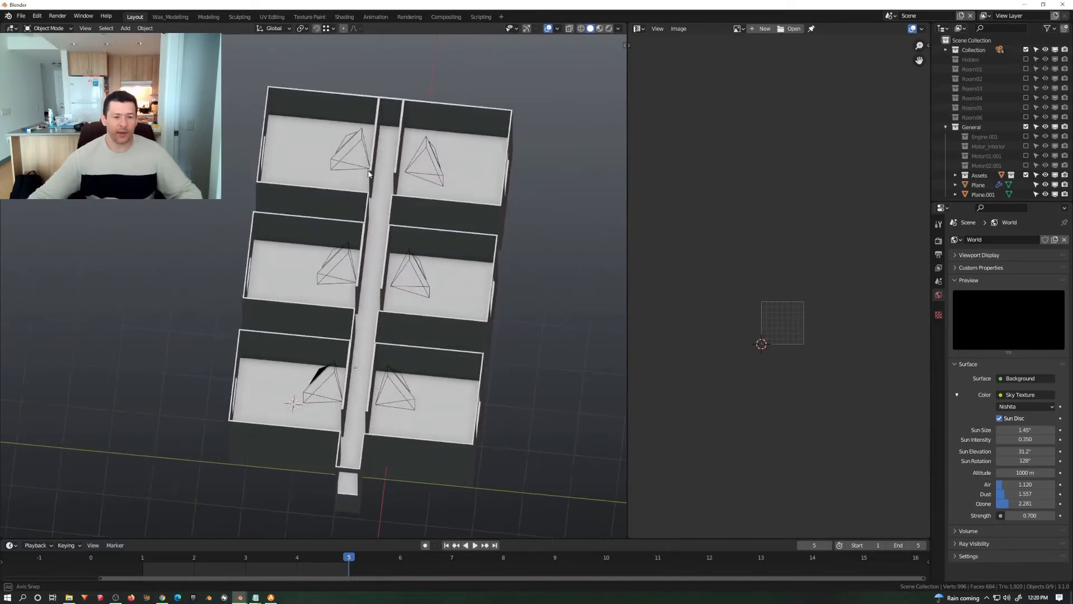
pyautogui.scroll(-3, 355, 223)
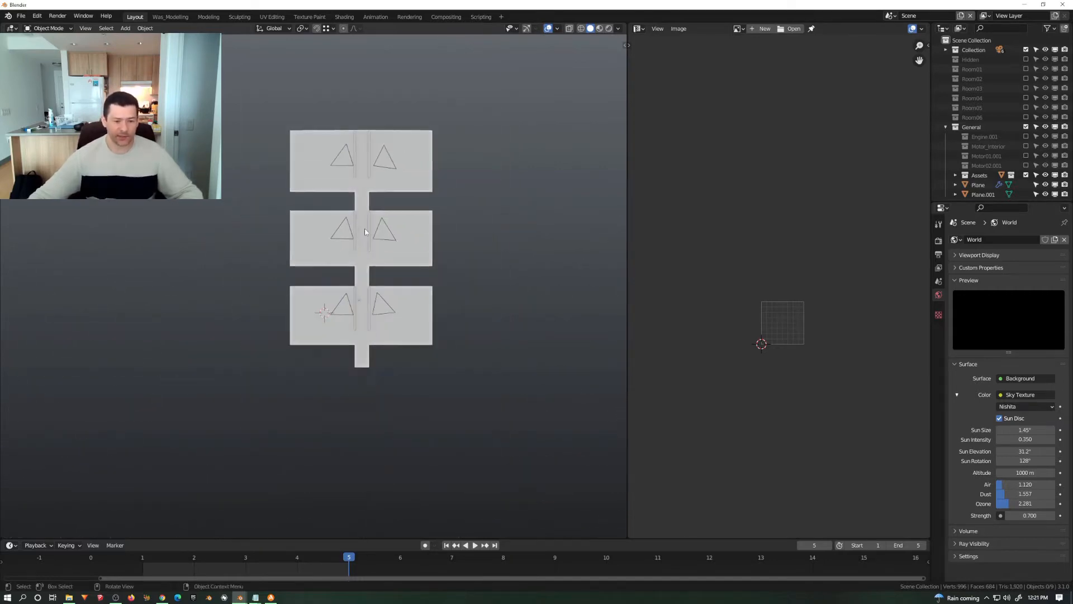
pyautogui.moveTo(356, 222); pyautogui.dragTo(369, 235, button='middle')
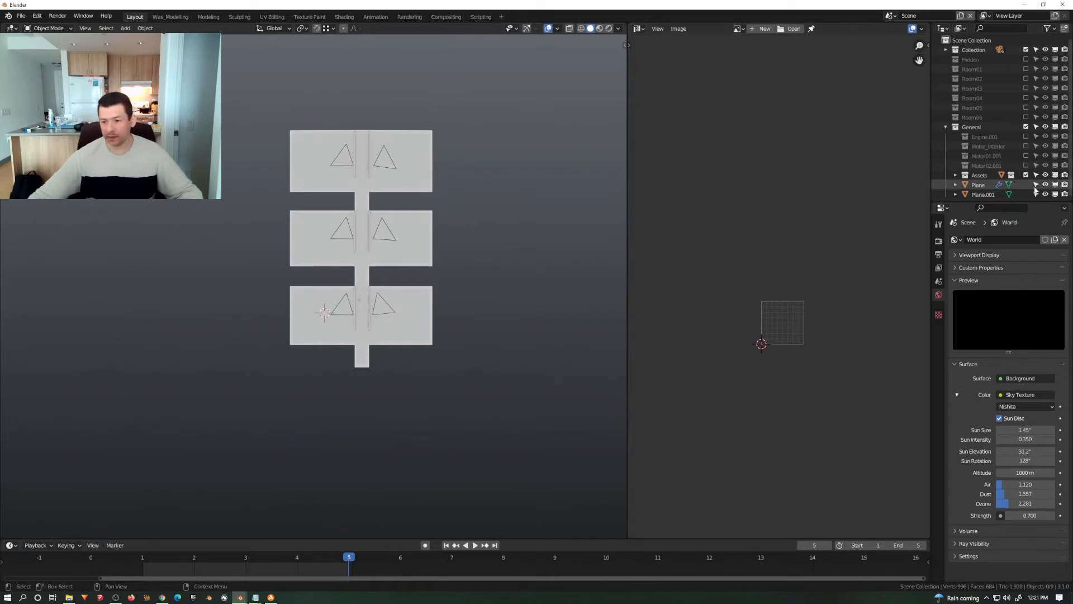
pyautogui.click(1045, 185)
pyautogui.click(1045, 185)
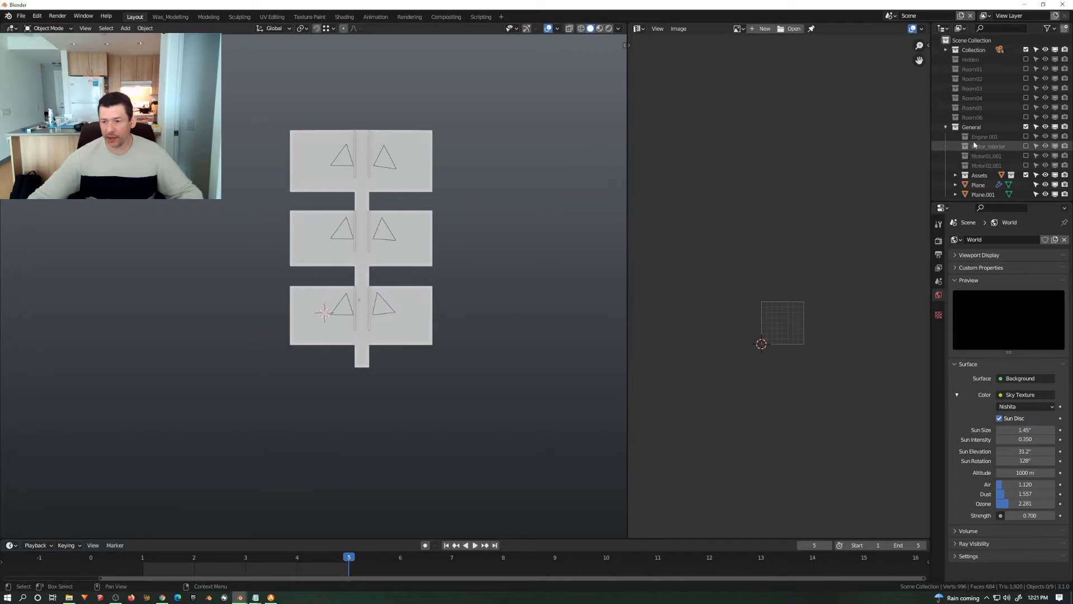
pyautogui.click(945, 128)
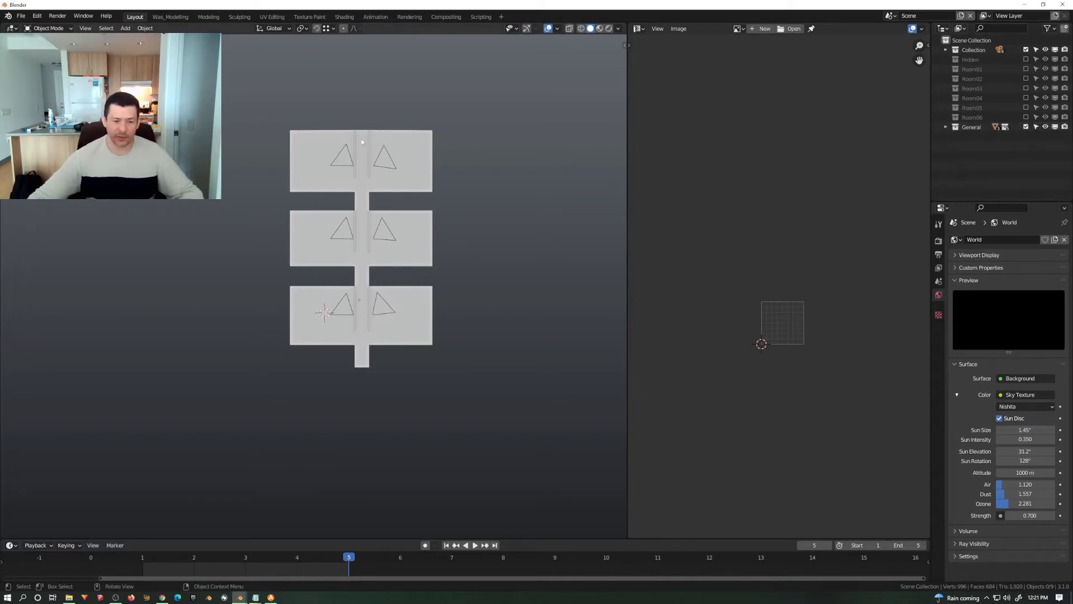
# Enable the Room01 collection in the view layer and deselect its objects in the viewport.
pyautogui.moveTo(361, 139); pyautogui.dragTo(368, 290, button='middle')
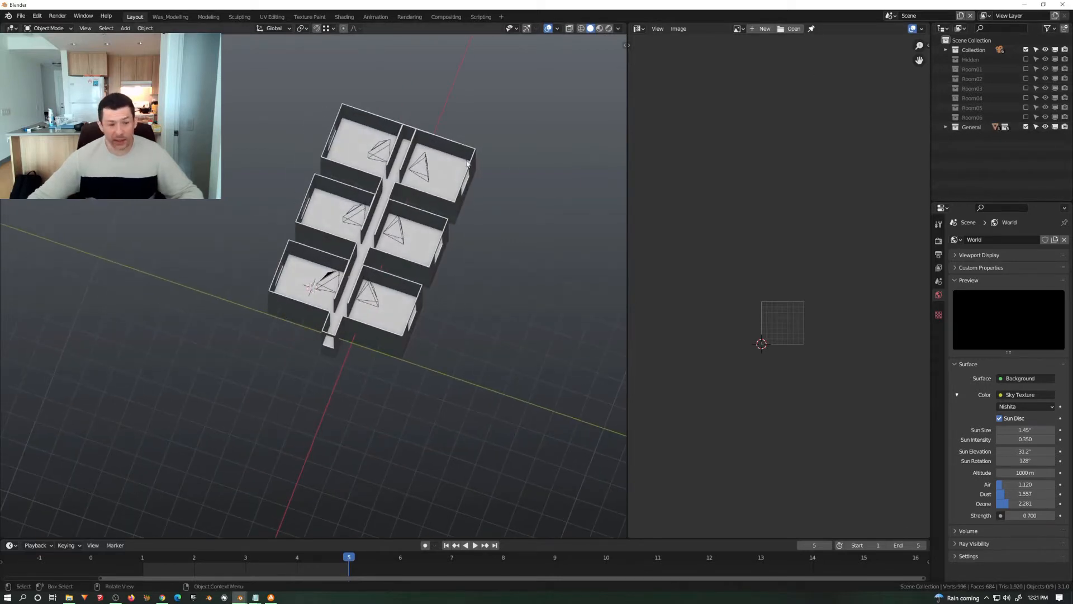
pyautogui.click(1026, 69)
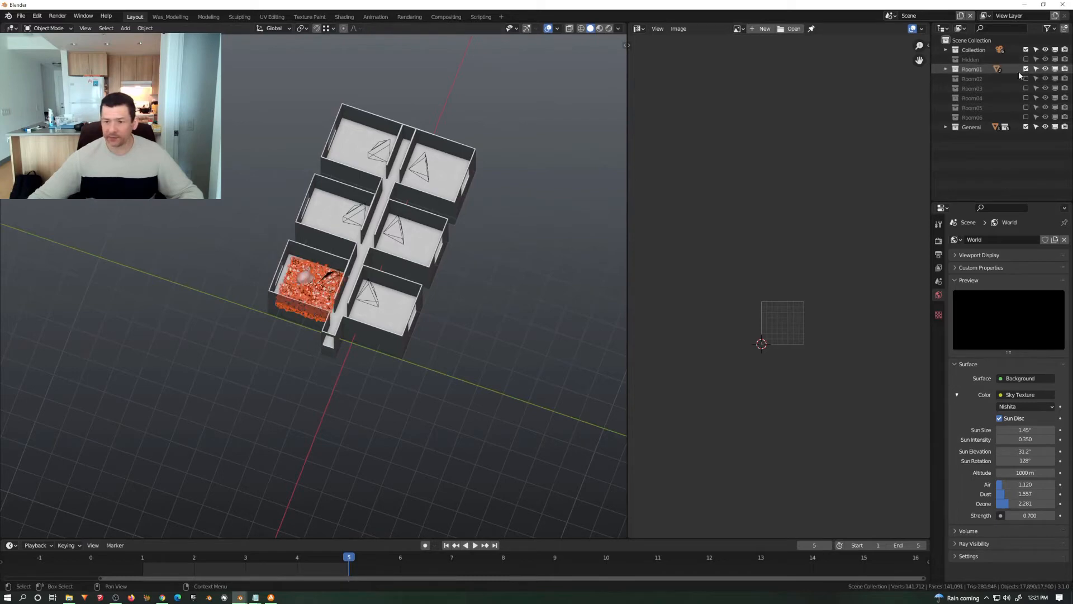
pyautogui.scroll(5, 591, 381)
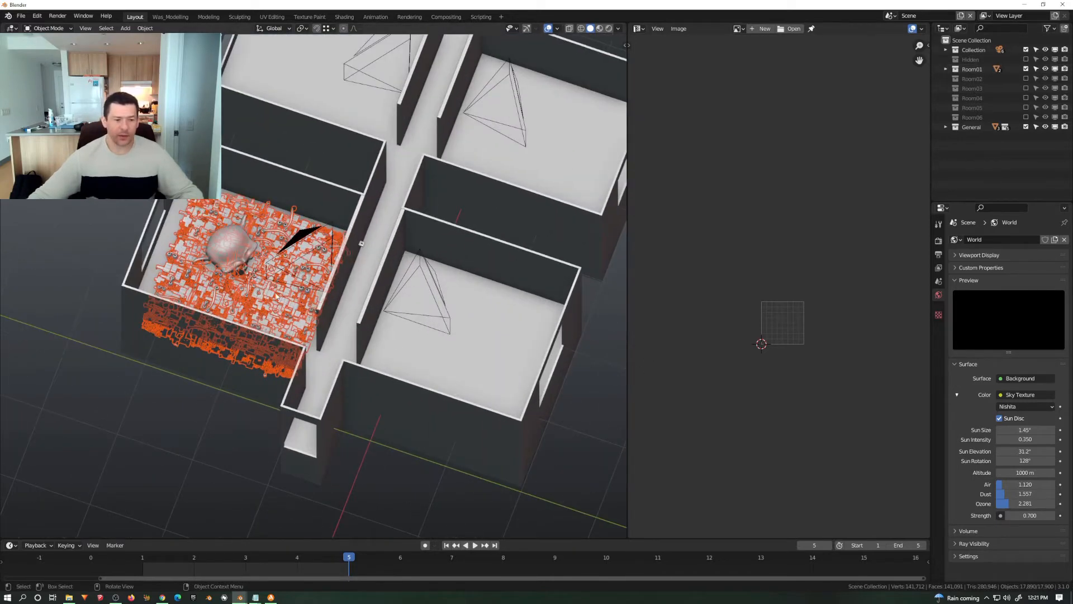
pyautogui.moveTo(275, 296); pyautogui.dragTo(359, 272, button='middle')
pyautogui.click(192, 249)
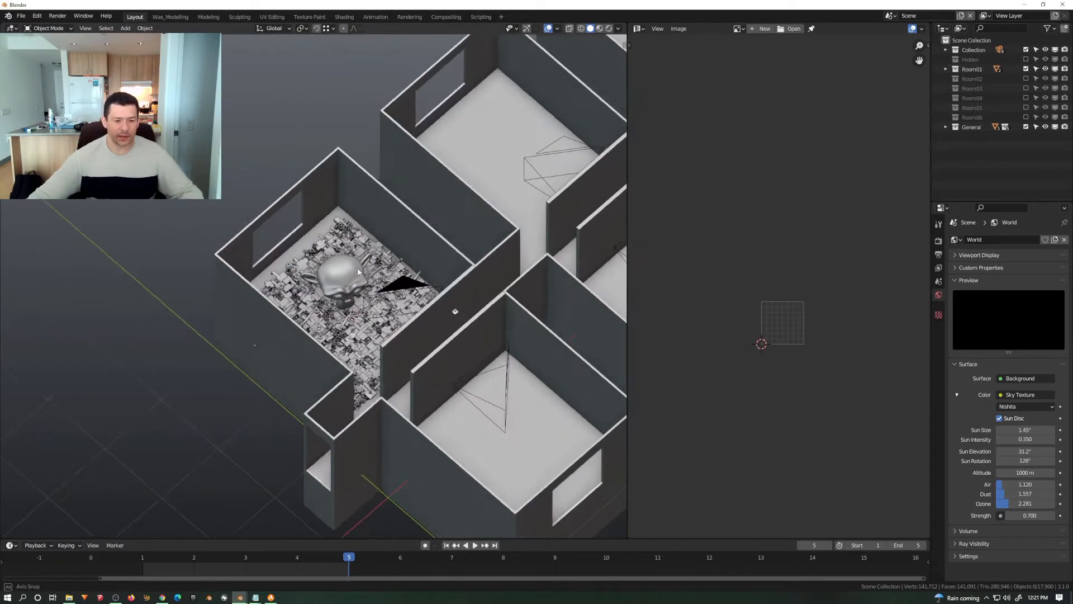
# Examine the mechanical floor detail and monkey head in Room01 up close and from directly above.
pyautogui.scroll(5, 358, 273)
pyautogui.moveTo(353, 317); pyautogui.dragTo(404, 316, button='middle')
pyautogui.scroll(-3, 405, 319)
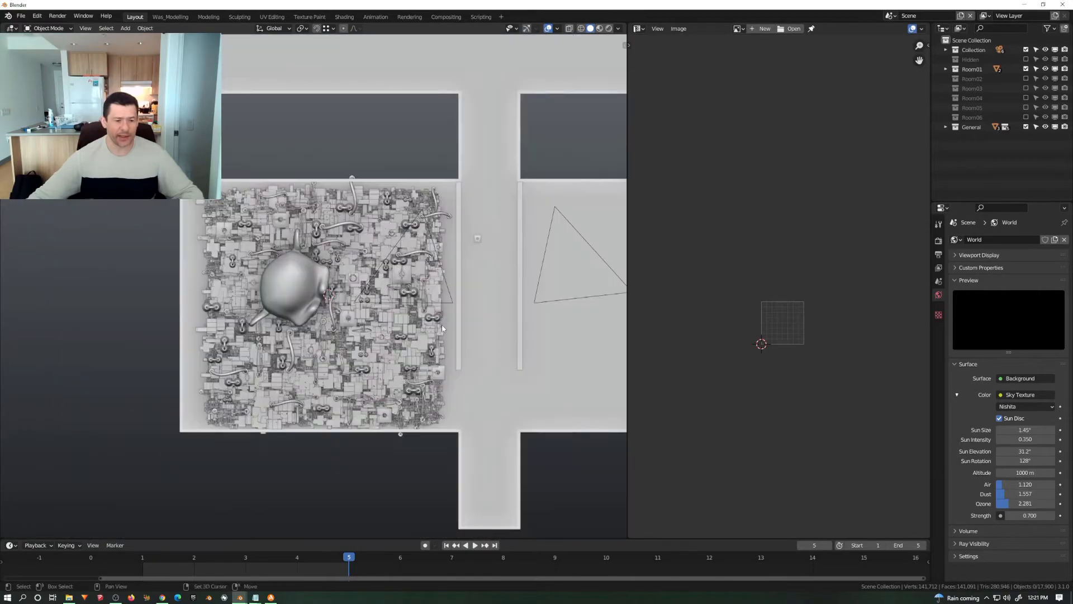
pyautogui.scroll(2, 352, 259)
pyautogui.scroll(4, 307, 296)
pyautogui.moveTo(308, 297); pyautogui.dragTo(336, 239, button='middle')
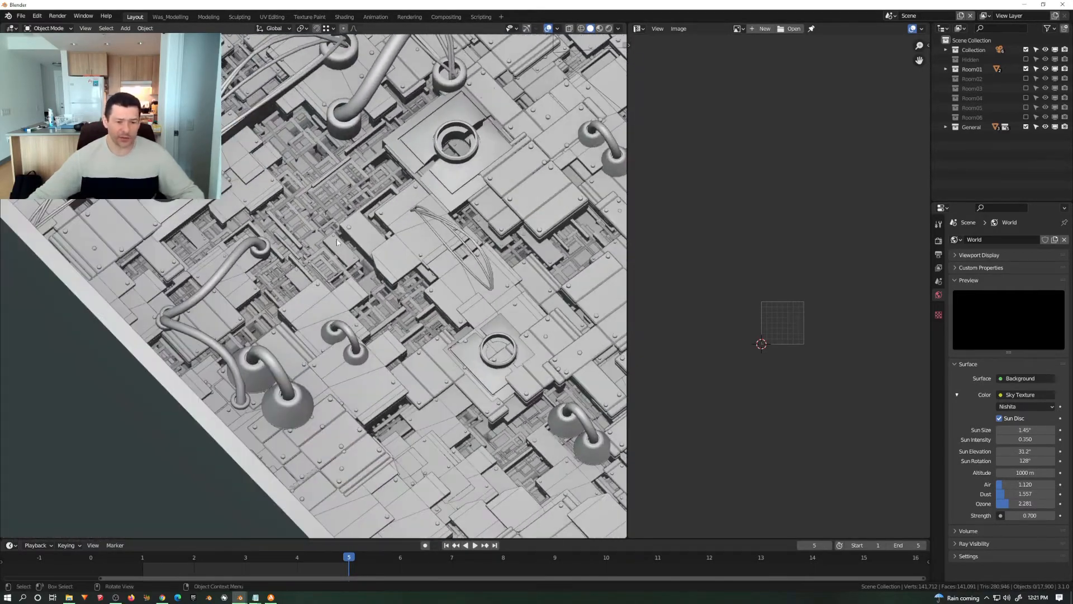
pyautogui.keyDown('ctrl'); pyautogui.keyDown('shift'); pyautogui.moveTo(378, 204); pyautogui.dragTo(458, 238, button='middle'); pyautogui.keyUp('shift'); pyautogui.keyUp('ctrl')
pyautogui.press('KP_7')
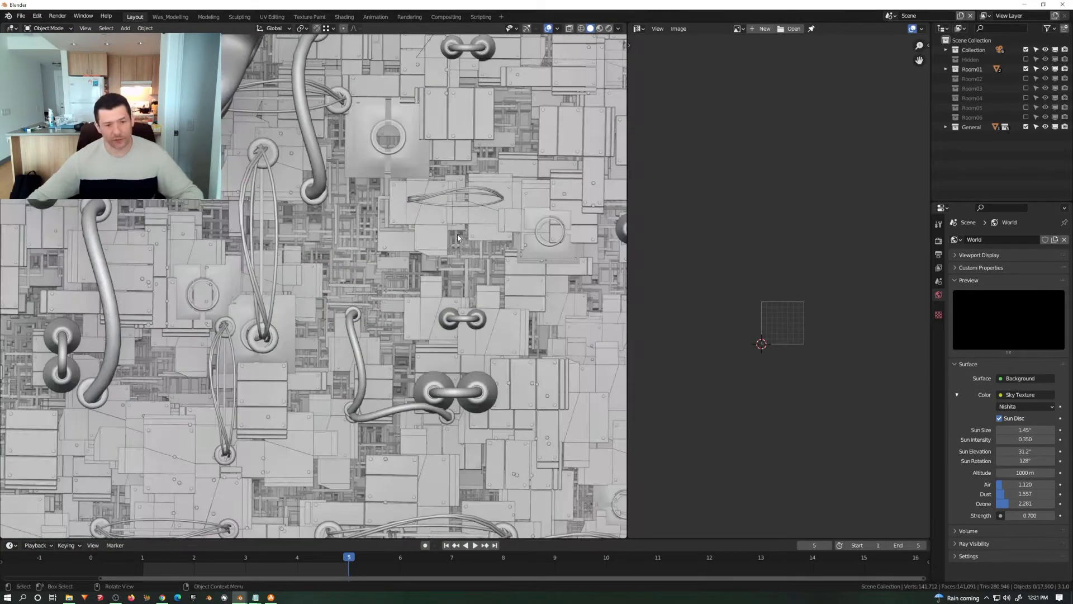
pyautogui.scroll(-10, 458, 237)
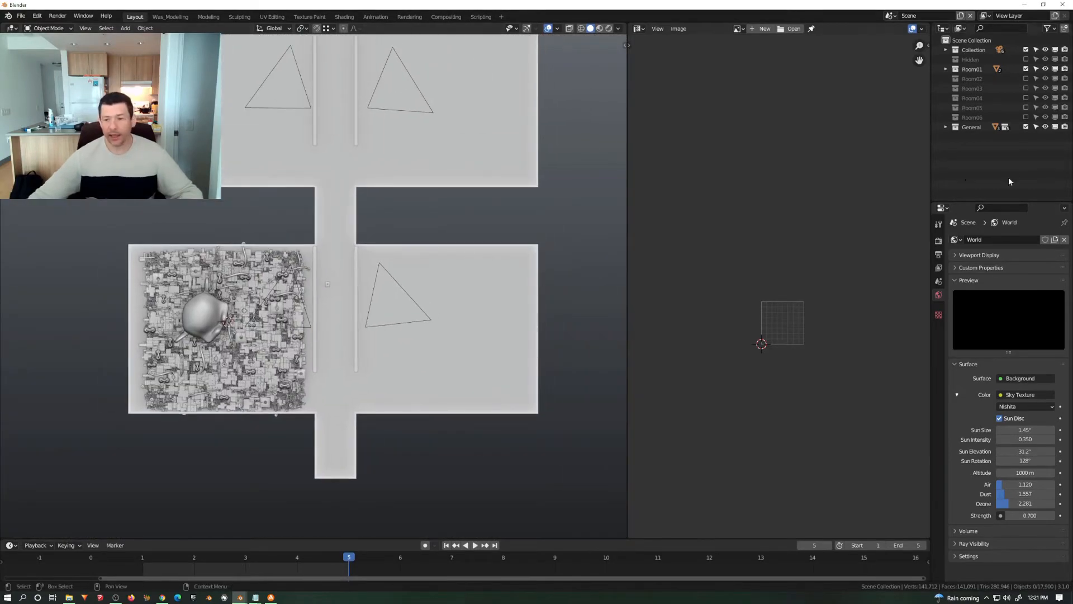
# Enable the Room02 to Room06 collections in the view layer and look over all six filled rooms.
pyautogui.scroll(-4, 438, 166)
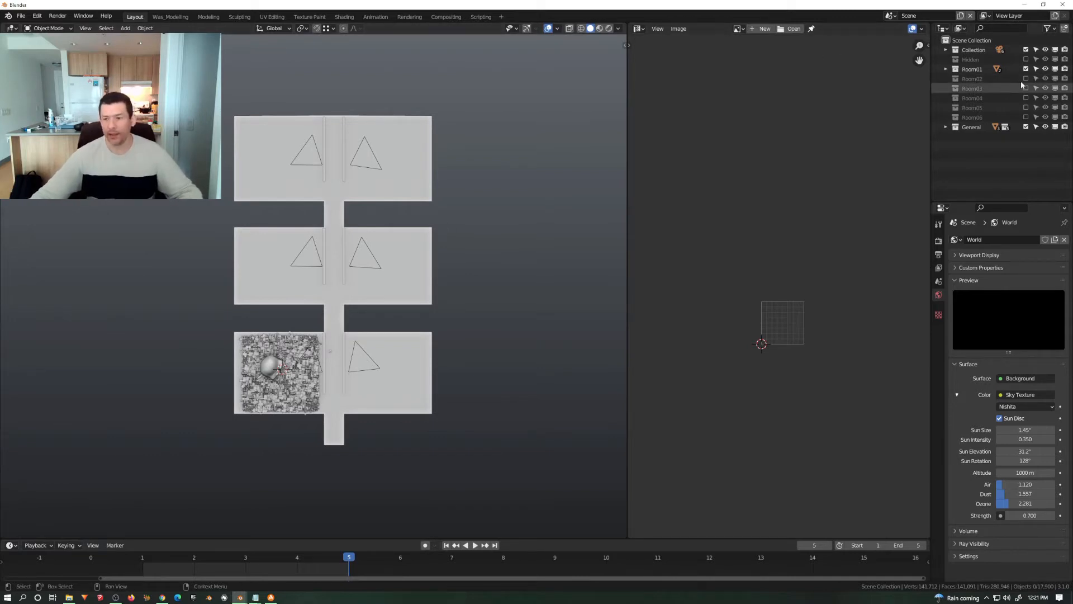
pyautogui.moveTo(1027, 80); pyautogui.dragTo(1026, 118)
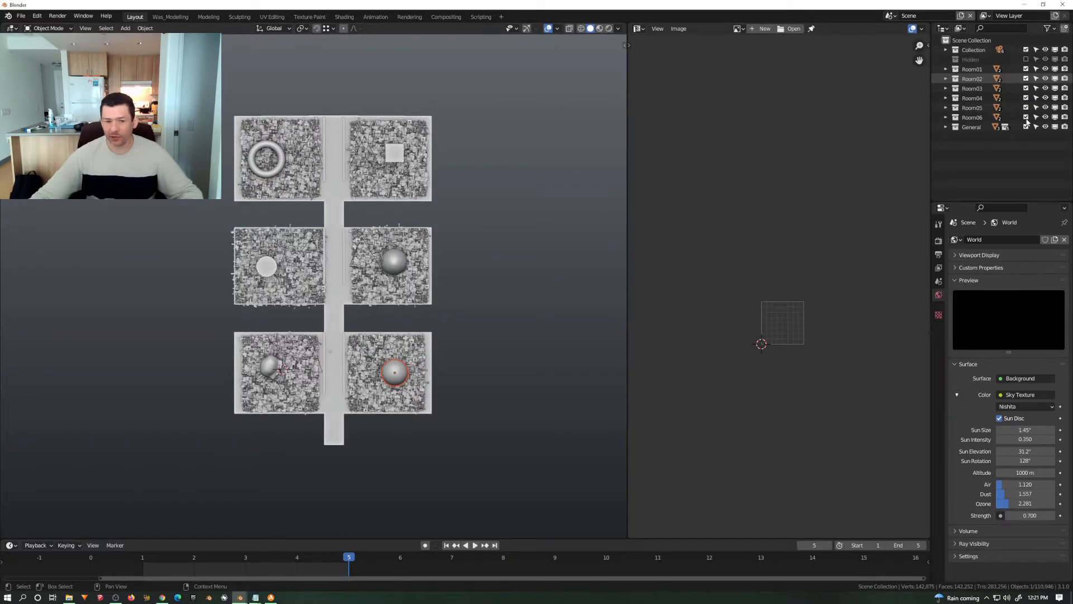
pyautogui.moveTo(374, 335); pyautogui.dragTo(370, 258, button='middle')
pyautogui.scroll(2, 370, 258)
pyautogui.scroll(3, 370, 258)
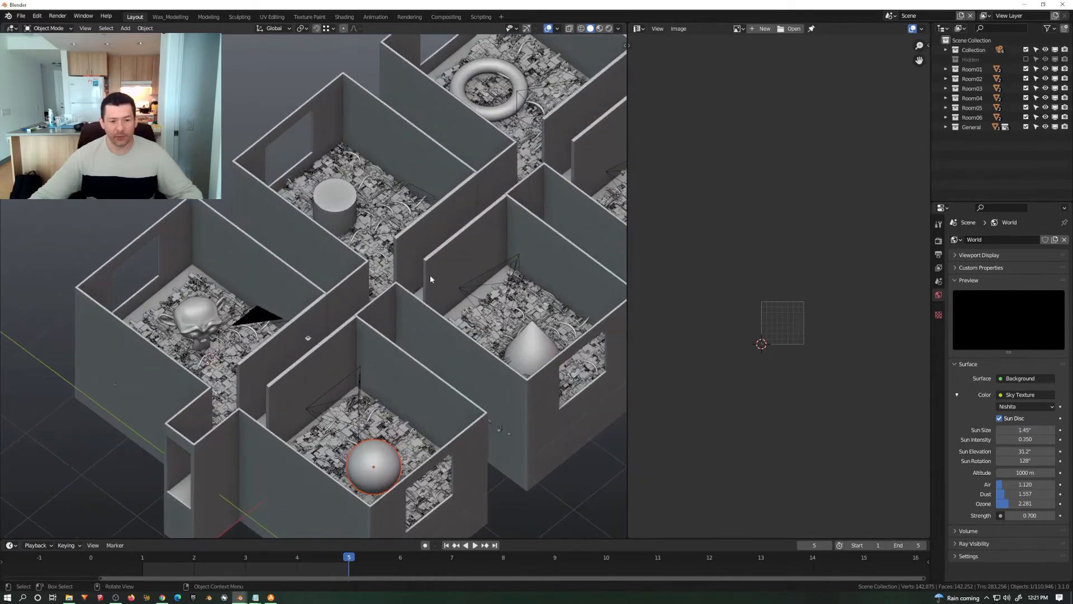
pyautogui.keyDown('shift'); pyautogui.moveTo(430, 275); pyautogui.dragTo(225, 414, button='middle'); pyautogui.keyUp('shift')
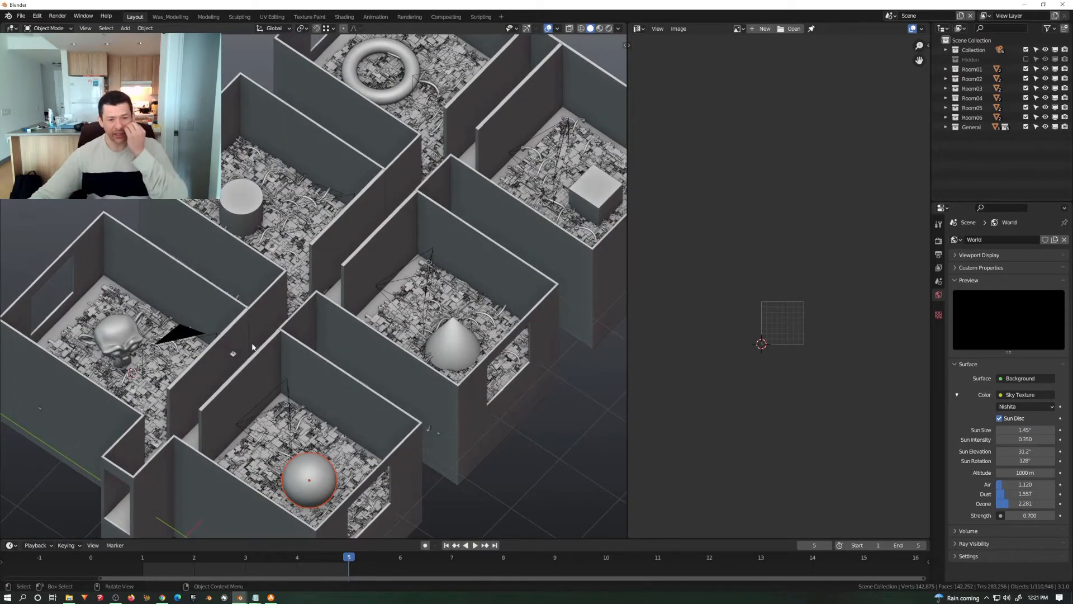
pyautogui.moveTo(252, 347); pyautogui.dragTo(236, 432, button='middle')
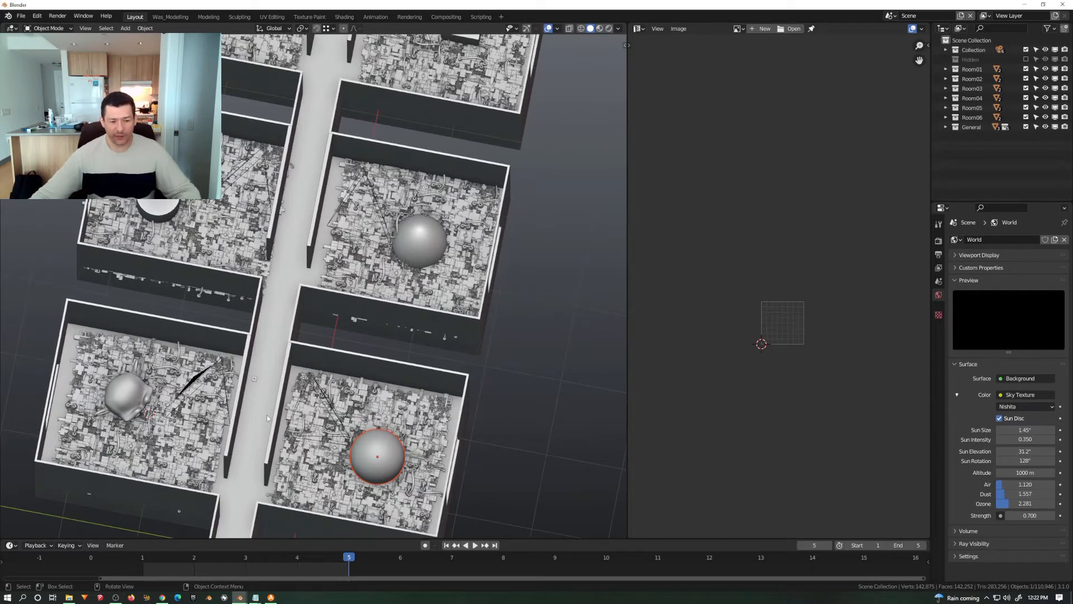
# Switch to the camera view and cycle the active camera through scene02, scene03 and scene04, returning to scene02.
pyautogui.press('KP_0')
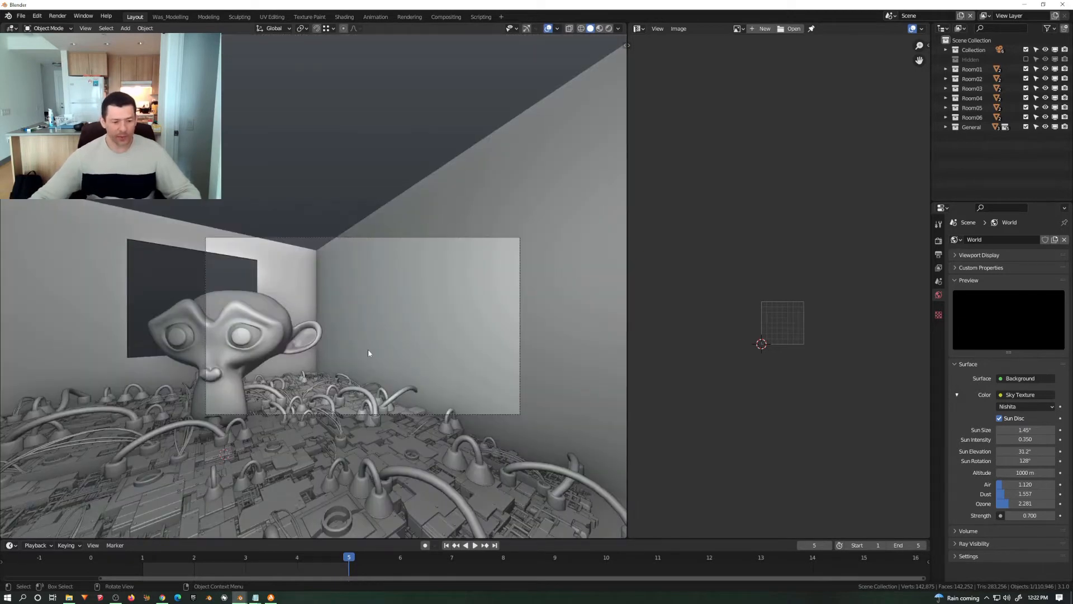
pyautogui.click(946, 49)
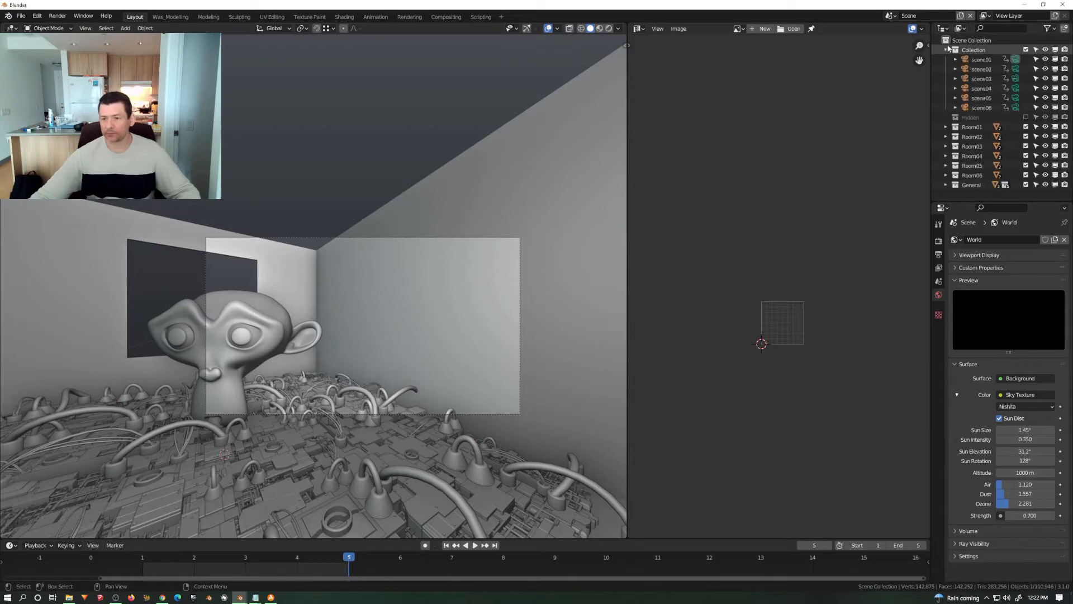
pyautogui.click(1016, 69)
pyautogui.click(1016, 78)
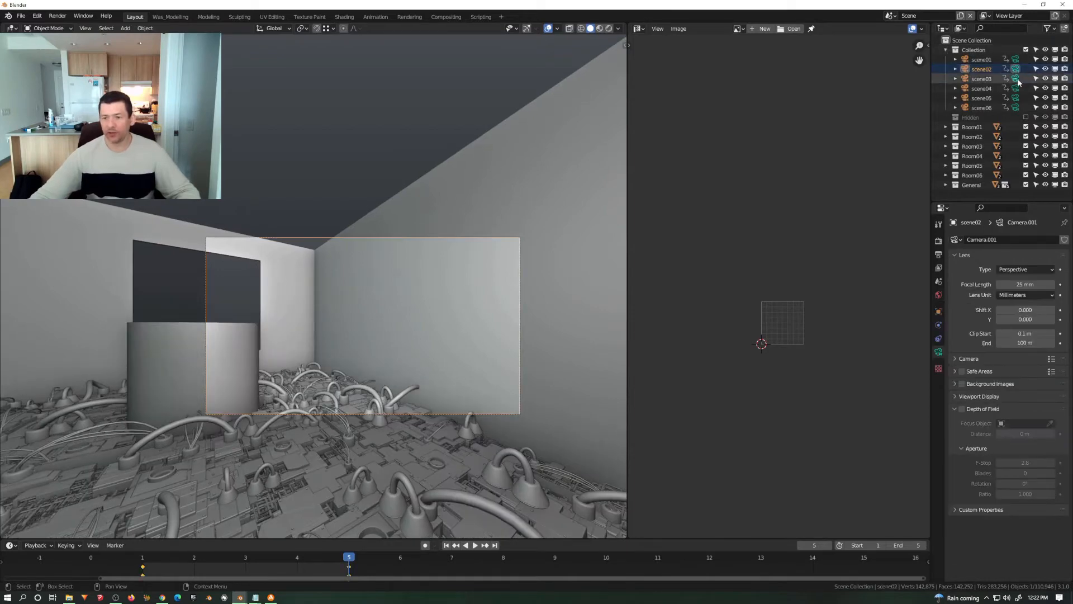
pyautogui.click(1015, 89)
pyautogui.click(1015, 69)
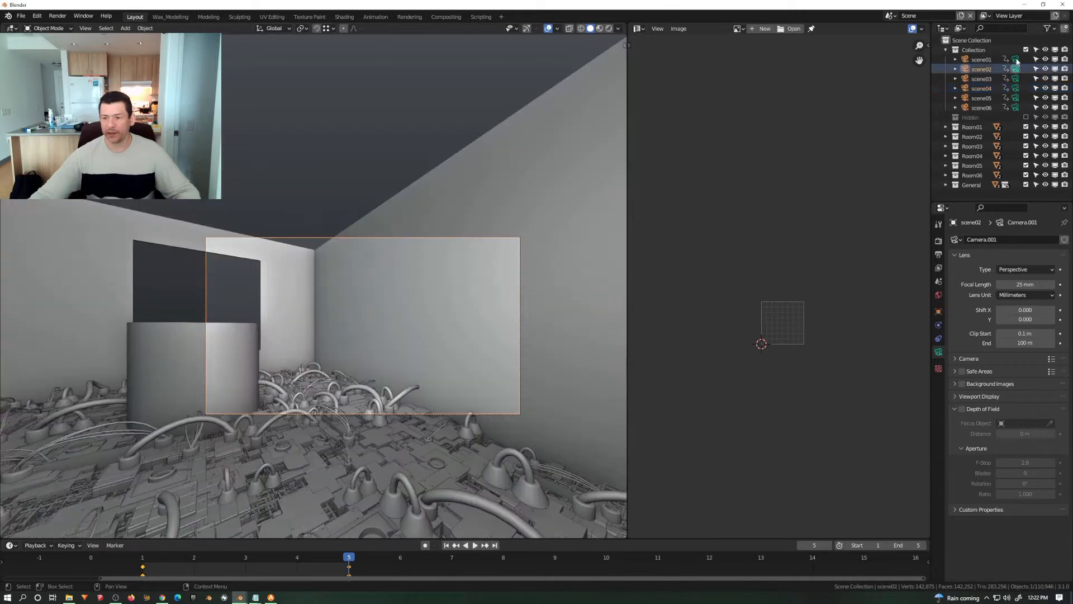
# Make scene01 the active camera, collapse the camera collection and look over all six filled rooms.
pyautogui.click(972, 59)
pyautogui.click(946, 50)
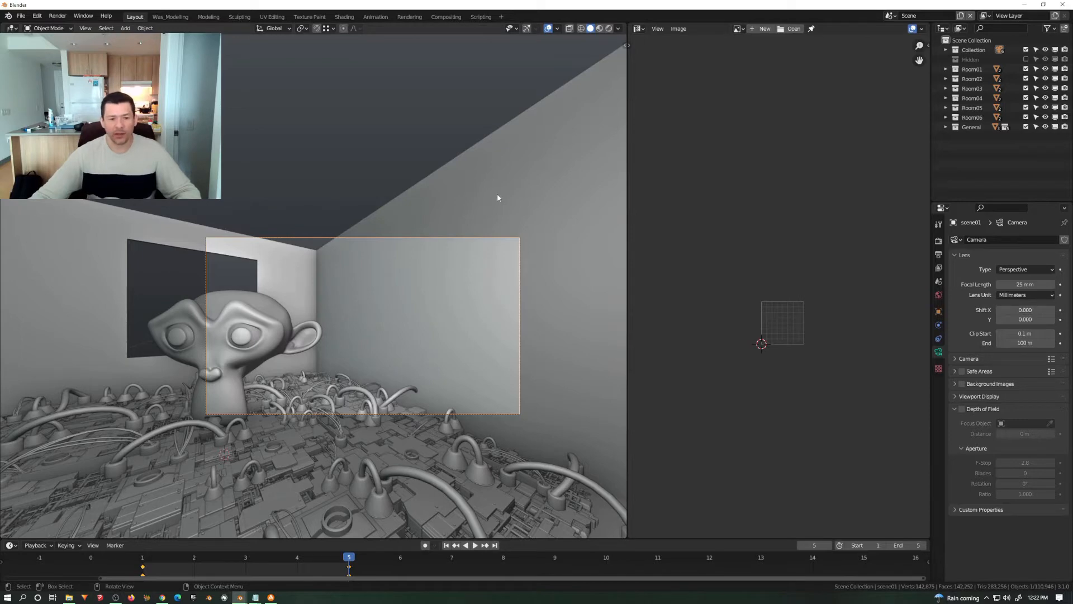
pyautogui.moveTo(497, 194); pyautogui.dragTo(500, 274, button='middle')
pyautogui.scroll(-6, 501, 275)
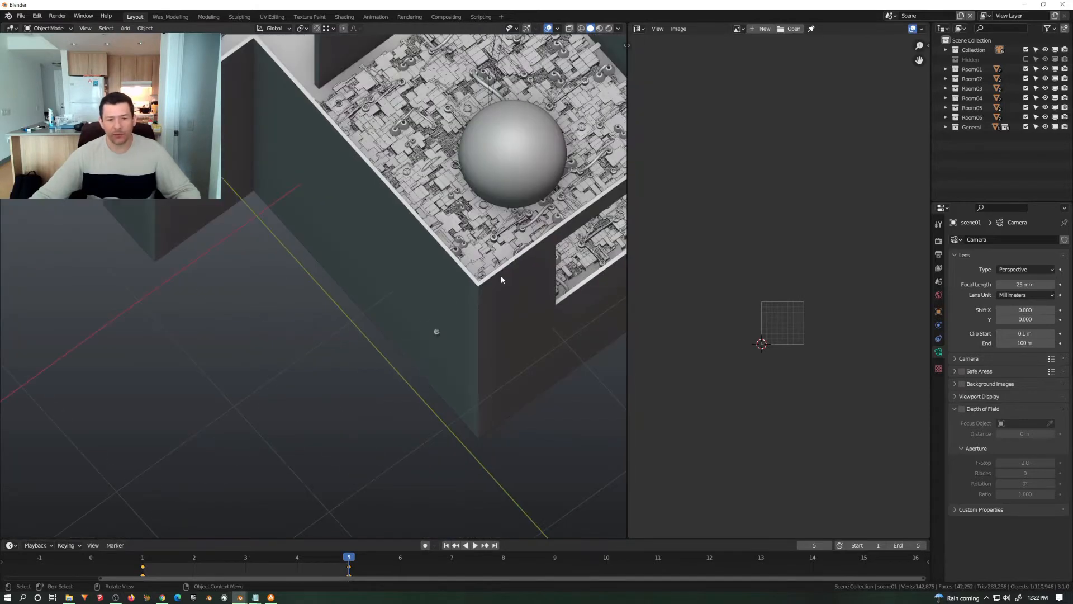
pyautogui.keyDown('shift'); pyautogui.moveTo(368, 179); pyautogui.dragTo(313, 386, button='middle'); pyautogui.keyUp('shift')
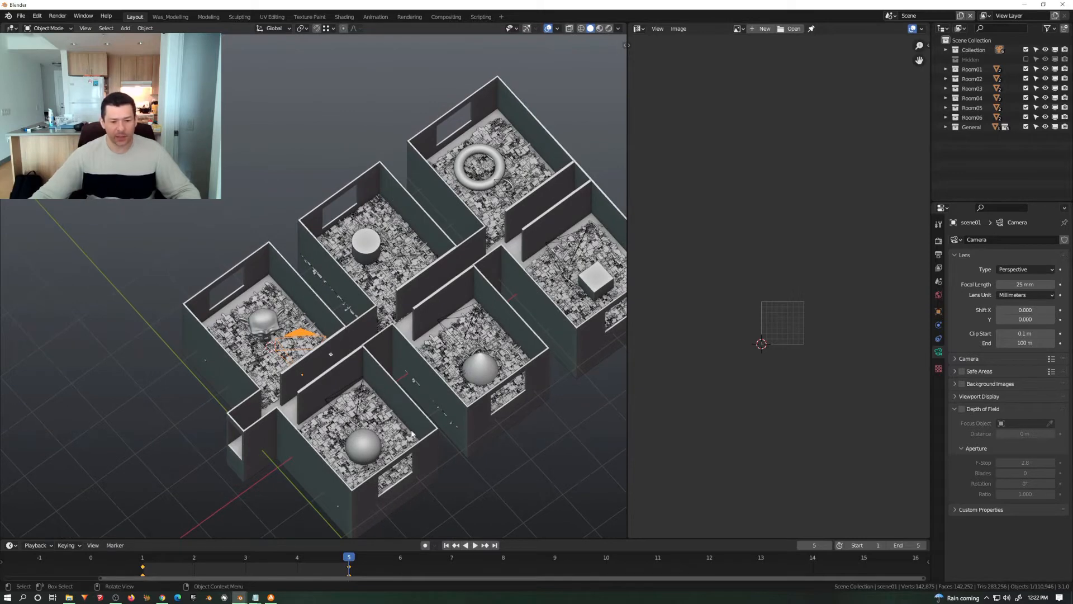
# Exclude the Room02 to Room06 collections from the view layer, viewing the rooms from directly above.
pyautogui.press('KP_7')
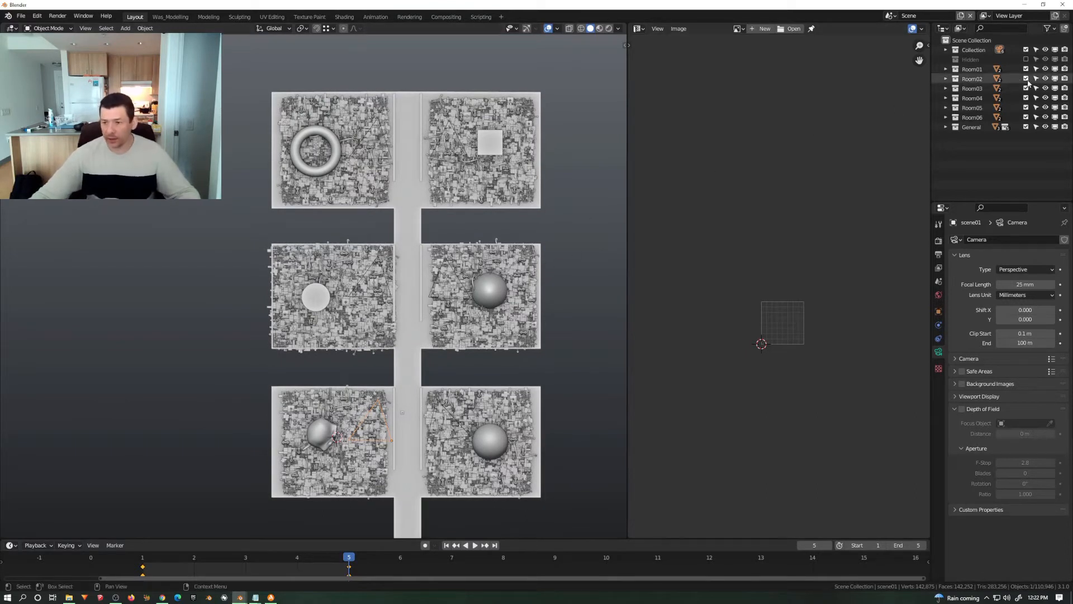
pyautogui.moveTo(1026, 78); pyautogui.dragTo(1027, 117)
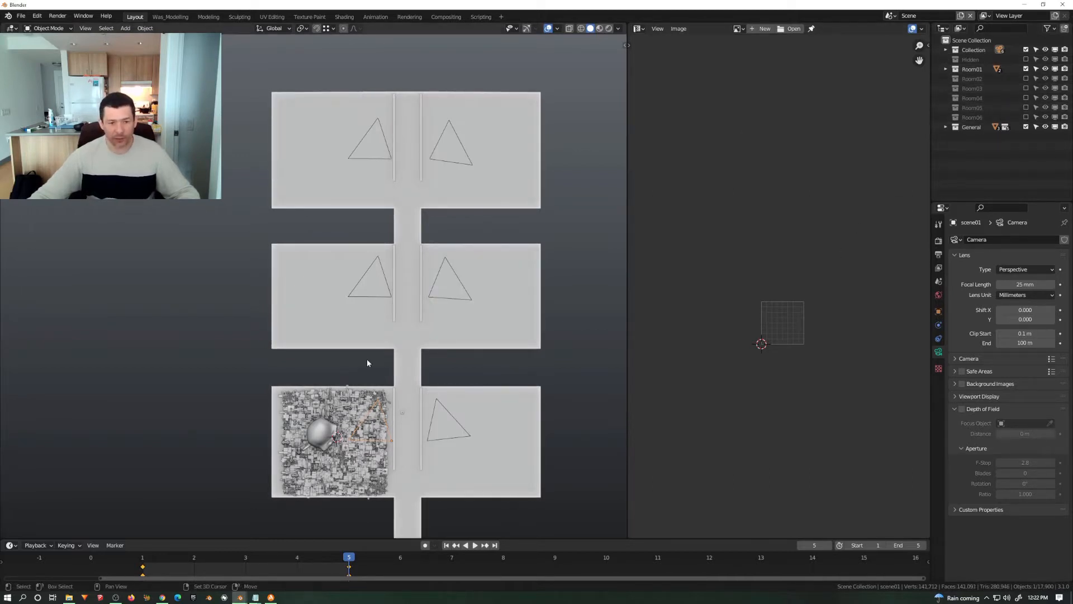
pyautogui.keyDown('shift'); pyautogui.moveTo(344, 359); pyautogui.dragTo(249, 337, button='middle'); pyautogui.keyUp('shift')
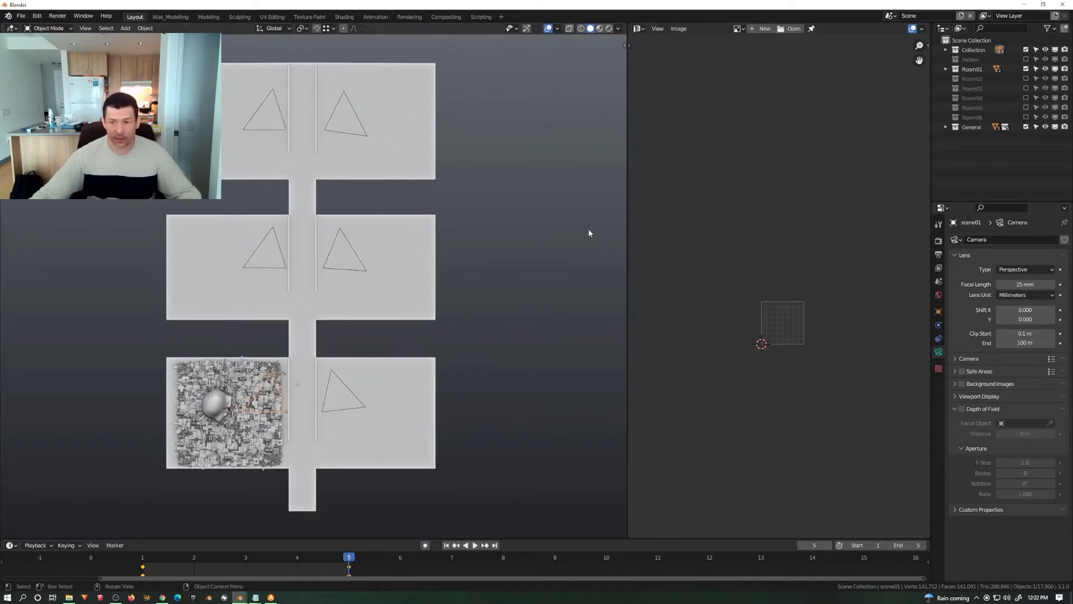
# Rename the scene as Scene01.
pyautogui.click(919, 17)
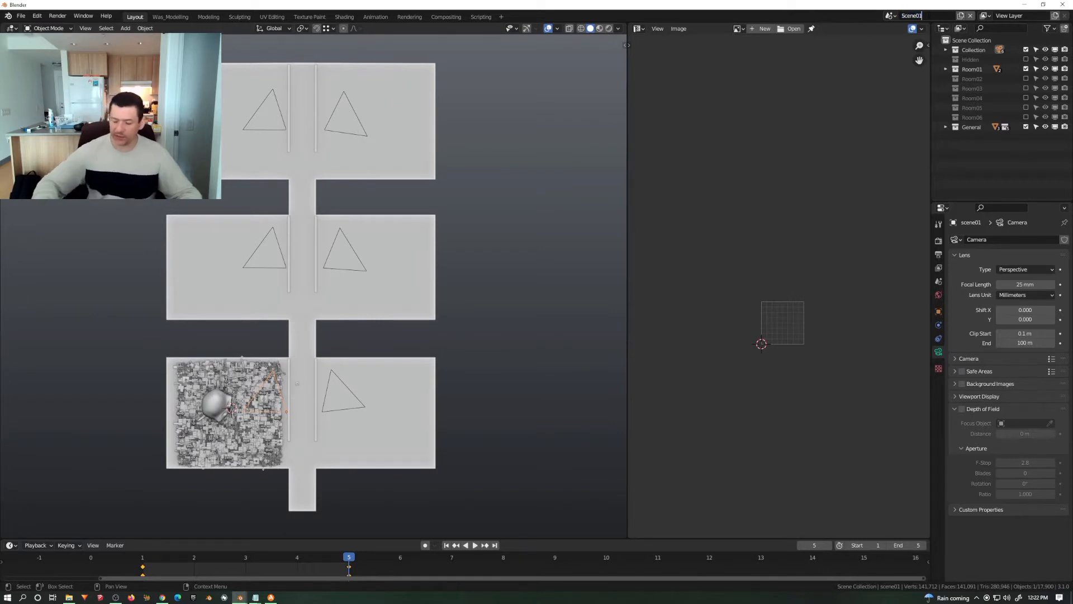
pyautogui.press('Return')
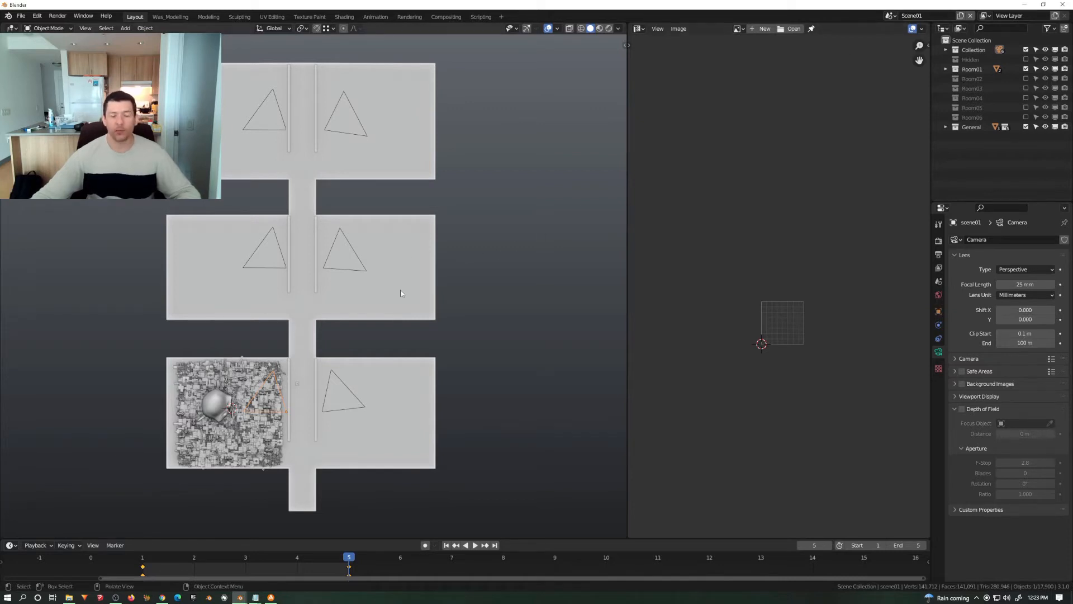
pyautogui.keyDown('shift'); pyautogui.moveTo(317, 340); pyautogui.dragTo(327, 343, button='middle'); pyautogui.keyUp('shift')
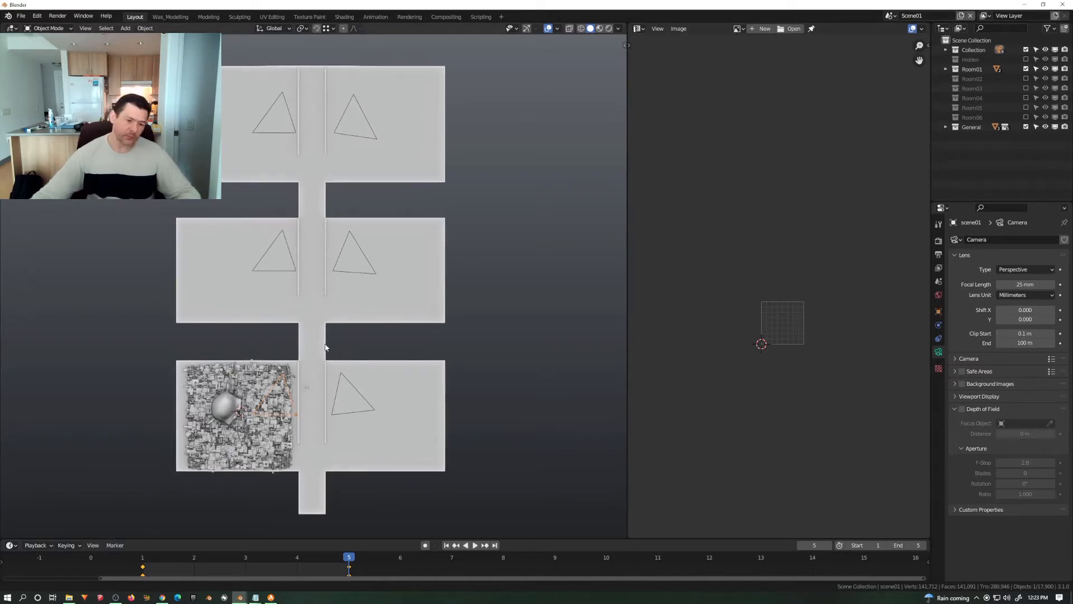
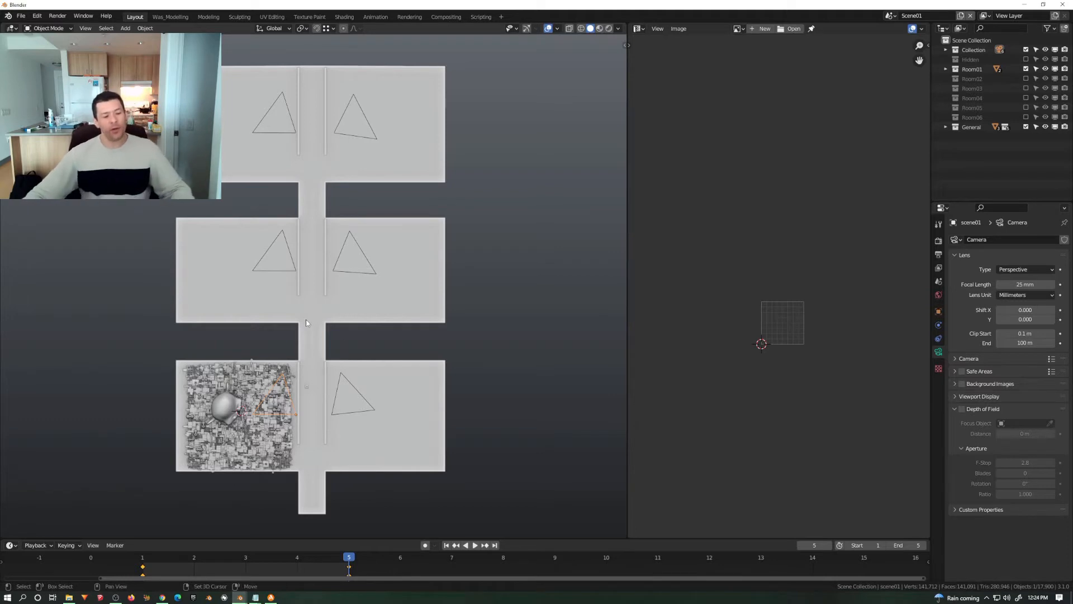
pyautogui.keyDown('shift'); pyautogui.moveTo(306, 320); pyautogui.dragTo(302, 339, button='middle'); pyautogui.keyUp('shift')
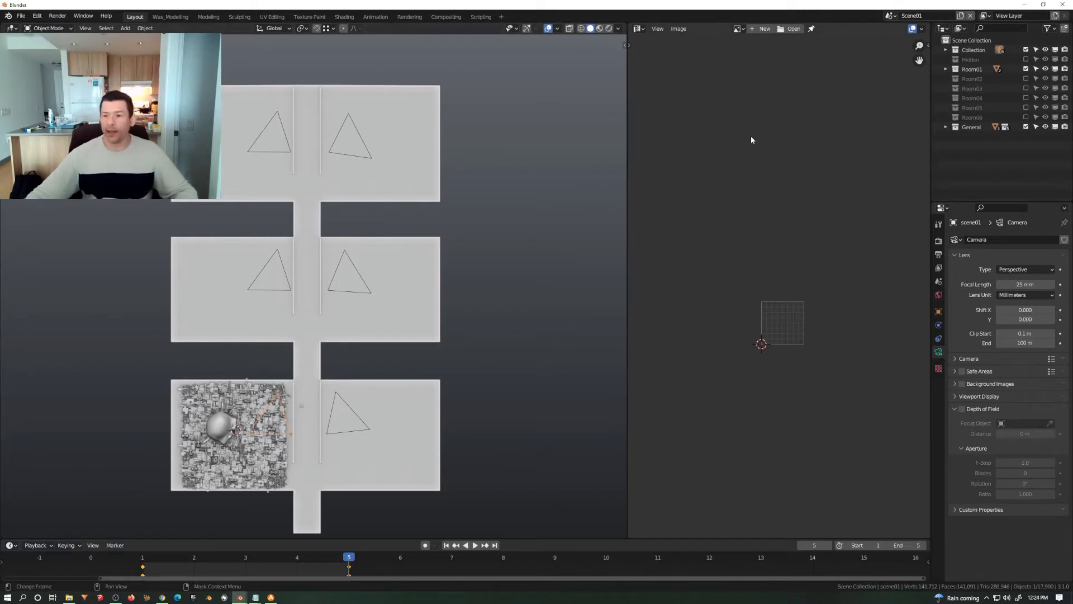
# Create a linked copy of Scene01 and name it Scene02.
pyautogui.click(961, 18)
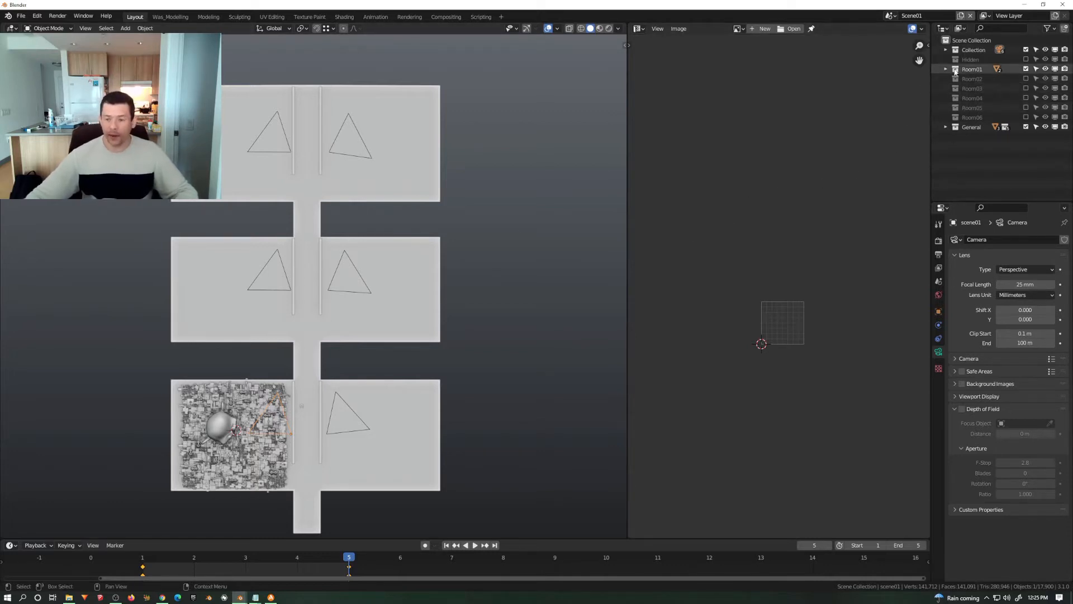
pyautogui.click(960, 15)
pyautogui.click(919, 56)
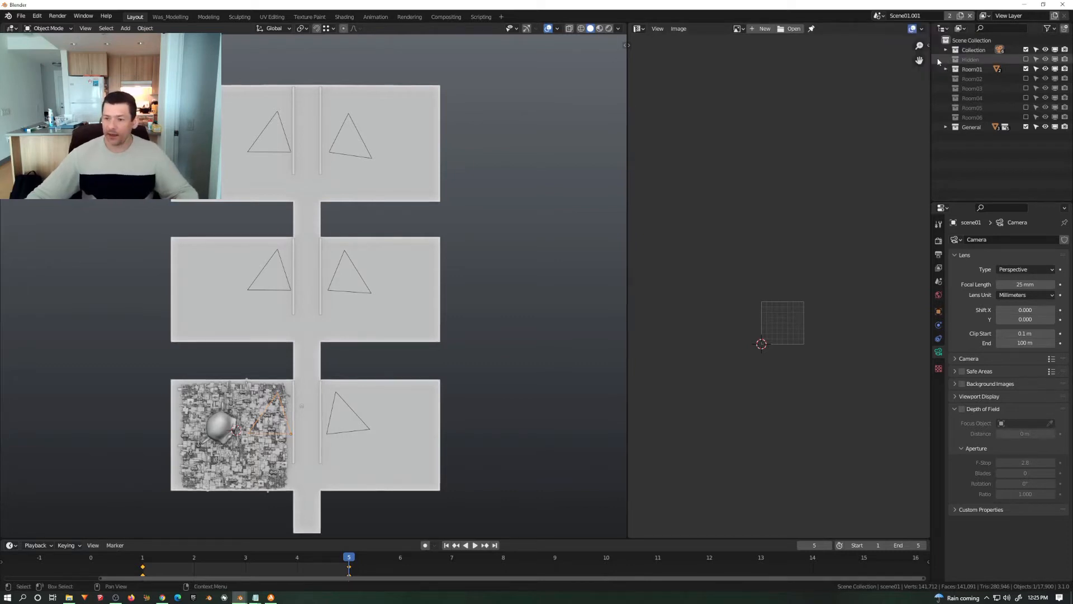
pyautogui.doubleClick(915, 15)
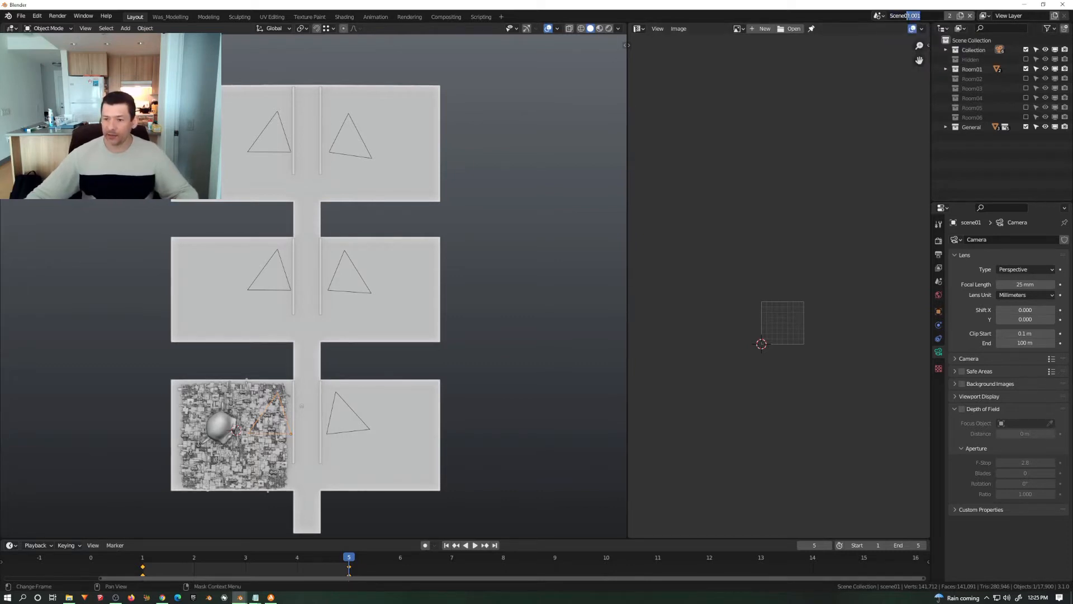
pyautogui.write('2')
pyautogui.press('Return')
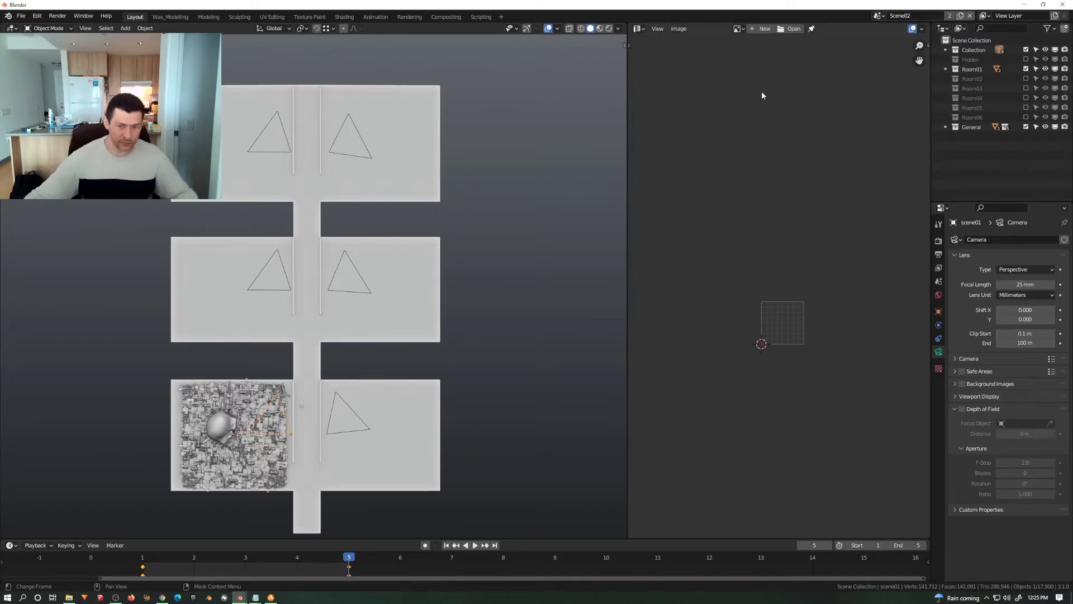
# Switch back to Scene01 and examine its Cycles render sampling and performance settings.
pyautogui.click(884, 15)
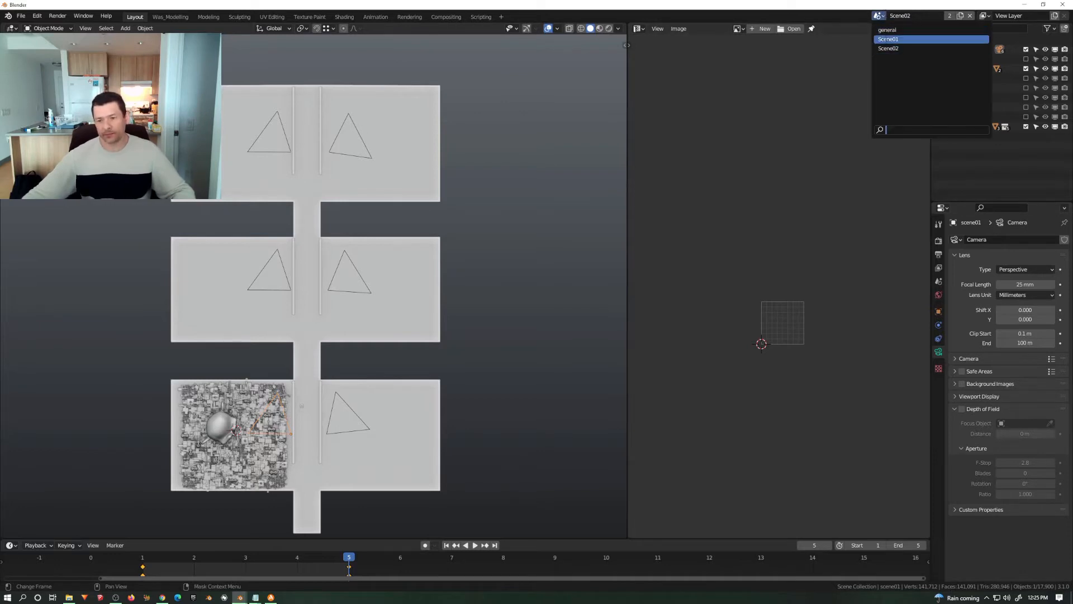
pyautogui.click(888, 40)
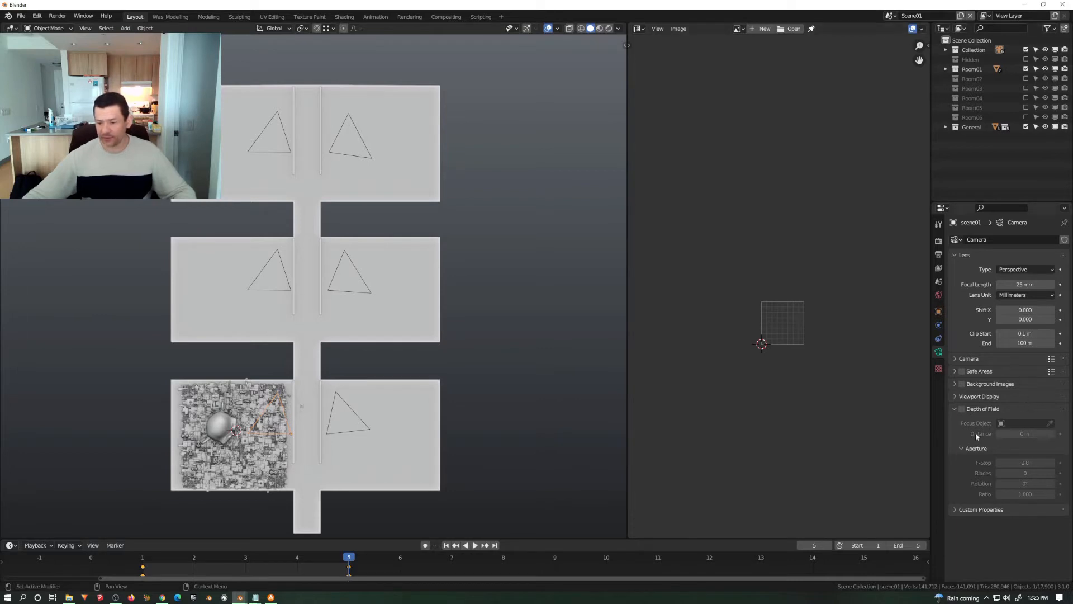
pyautogui.click(939, 241)
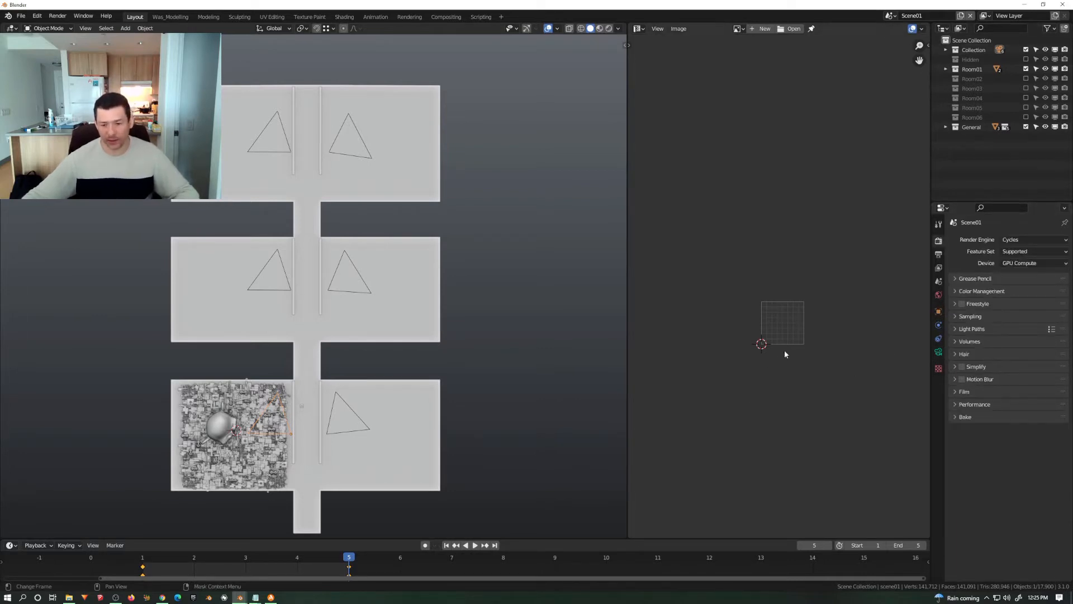
pyautogui.scroll(6, 788, 323)
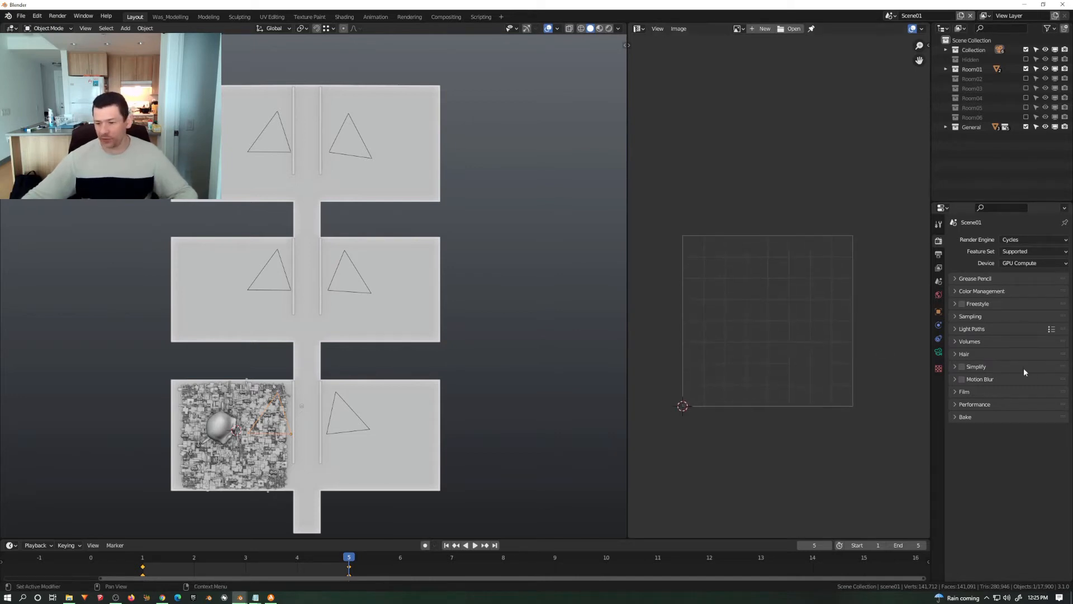
pyautogui.click(953, 314)
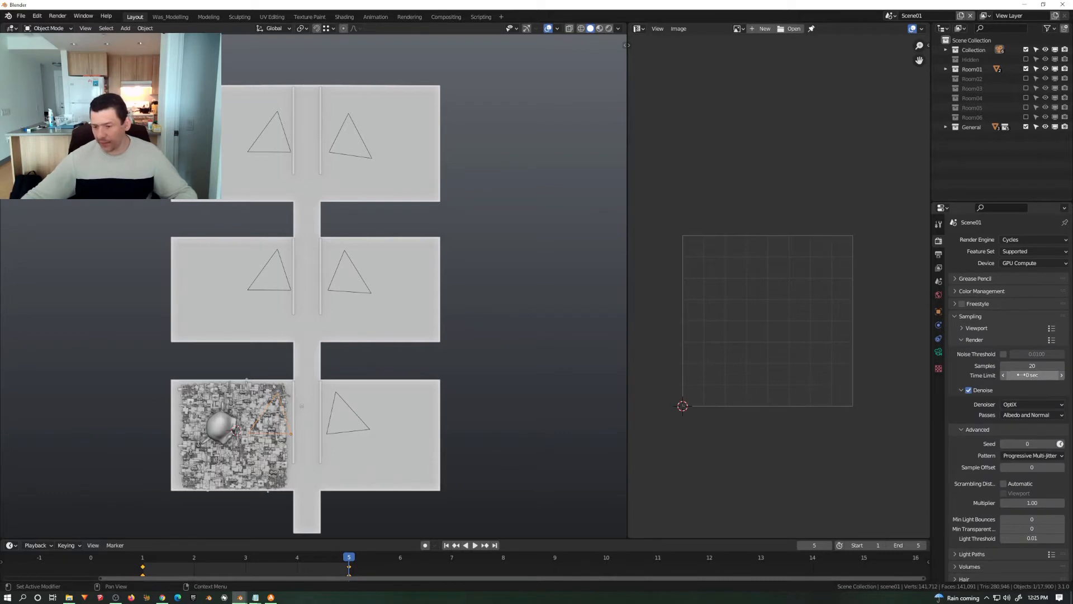
pyautogui.click(960, 340)
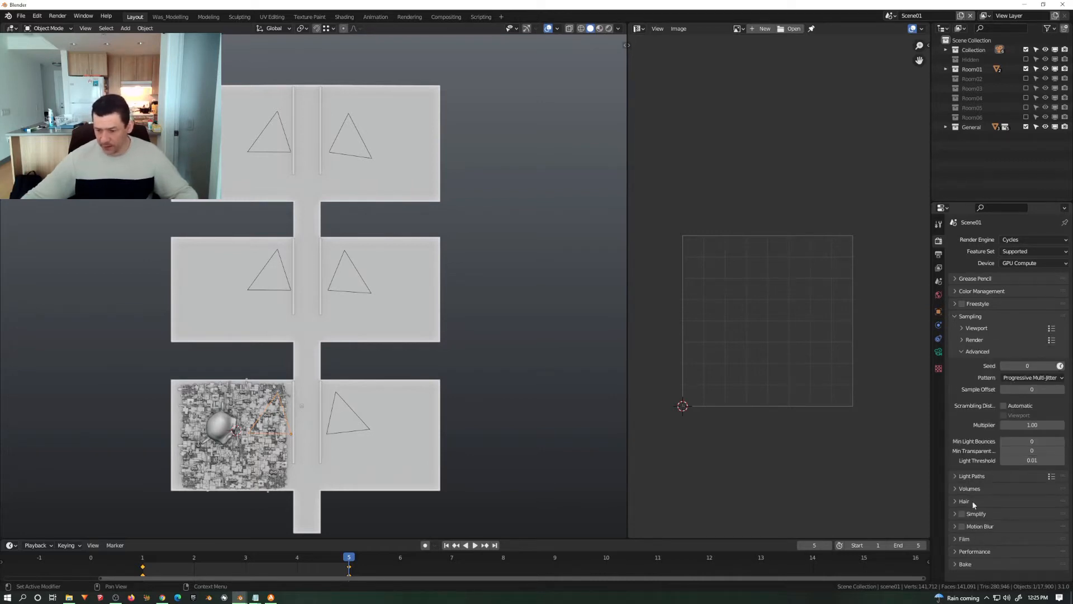
pyautogui.click(959, 552)
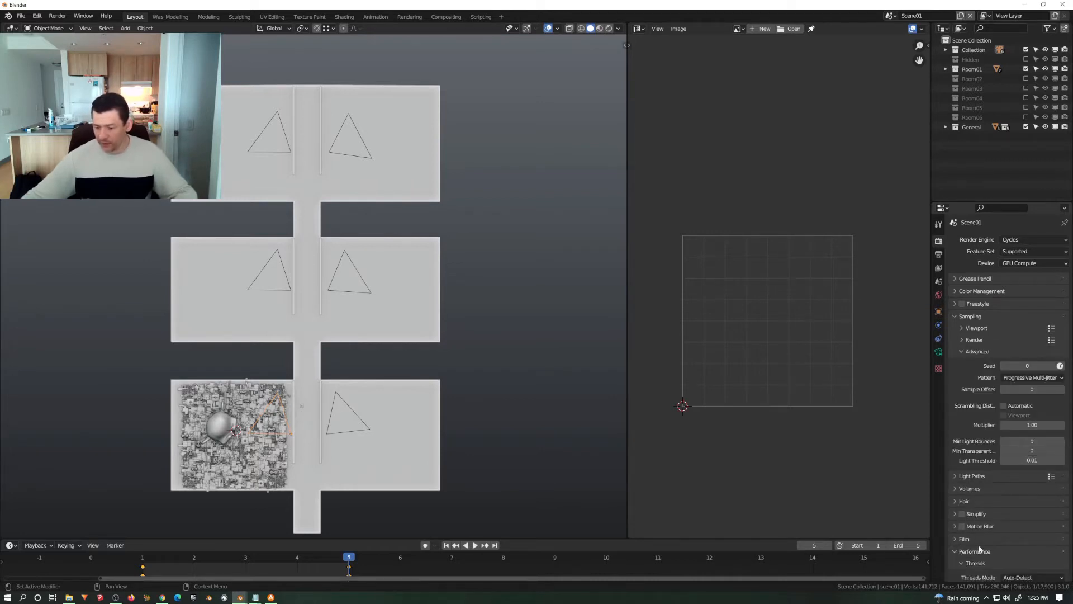
pyautogui.scroll(-6, 991, 544)
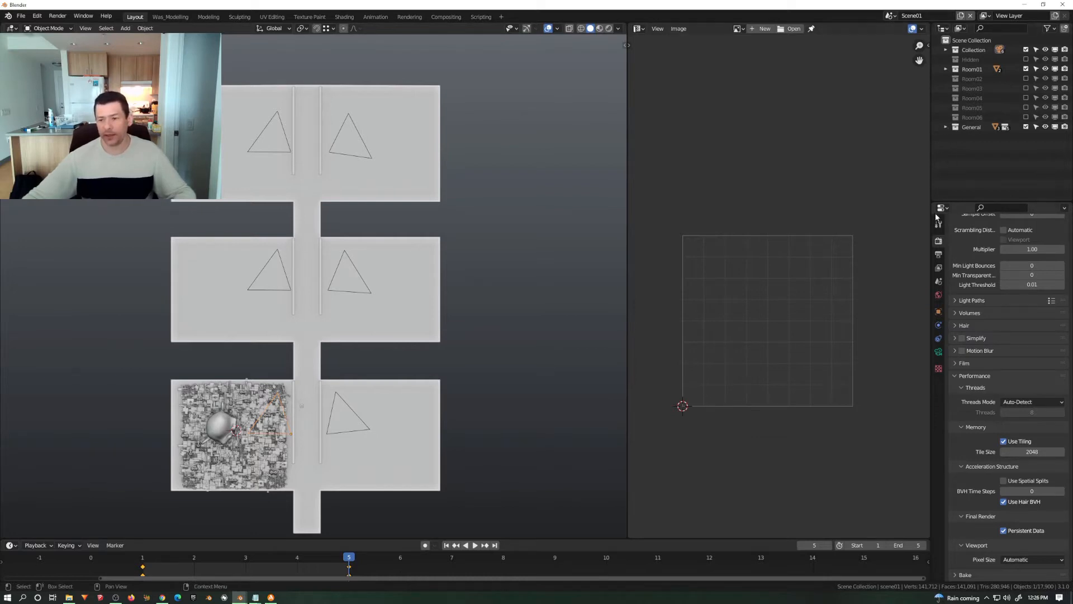
# Switch to Scene02 and set the scene02 camera as its active camera.
pyautogui.click(946, 50)
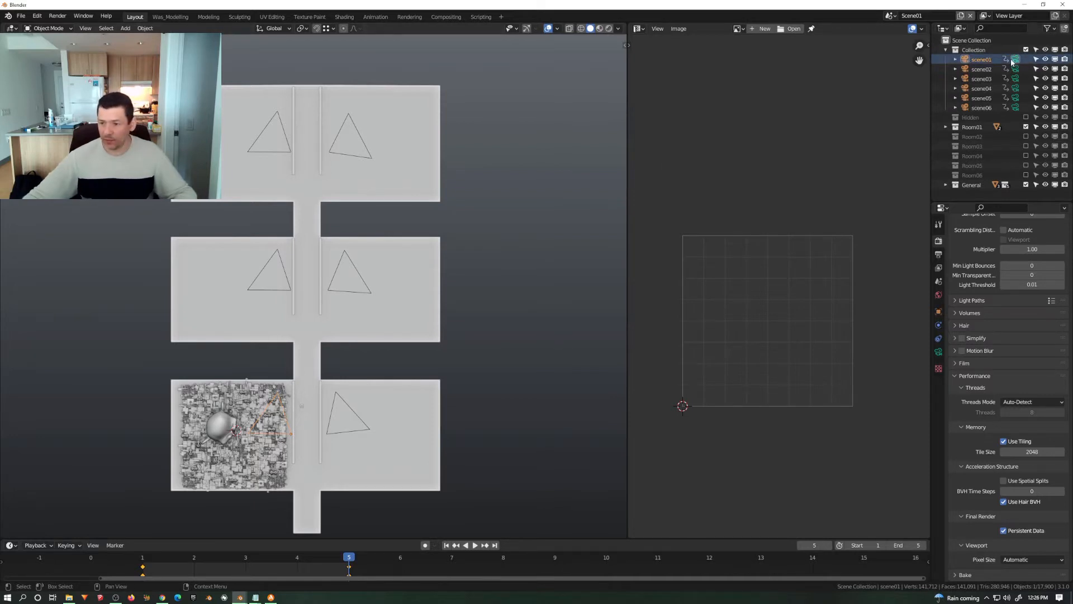
pyautogui.click(890, 16)
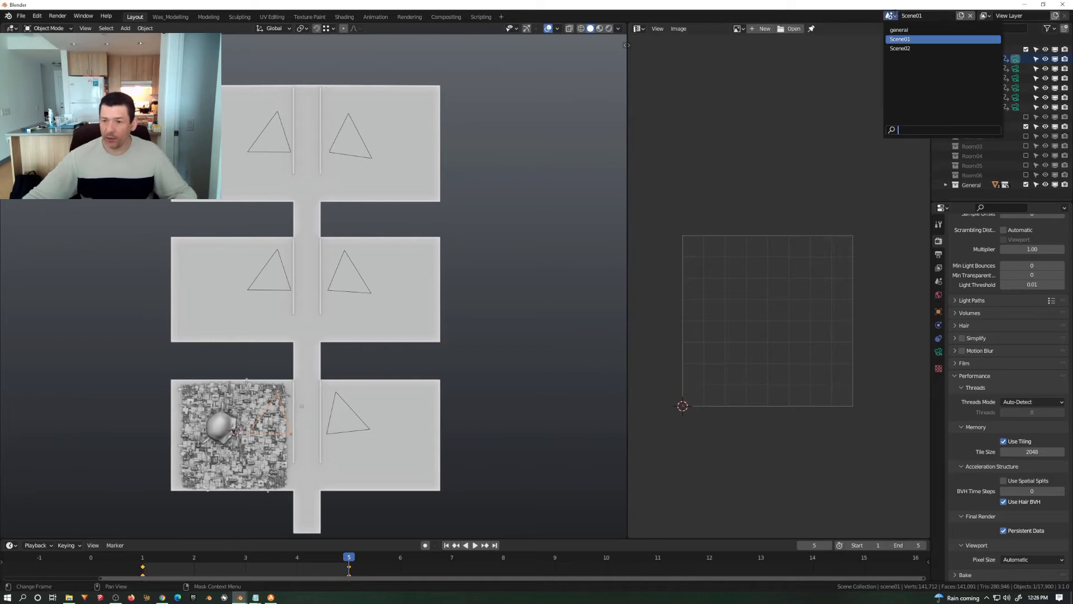
pyautogui.click(904, 48)
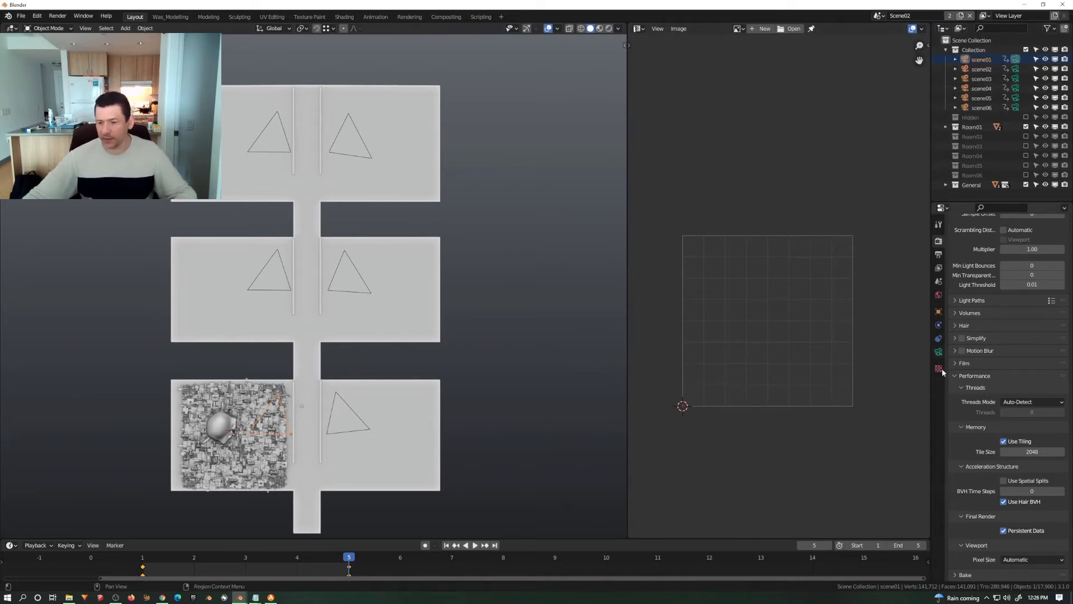
pyautogui.scroll(-3, 952, 373)
pyautogui.click(1015, 69)
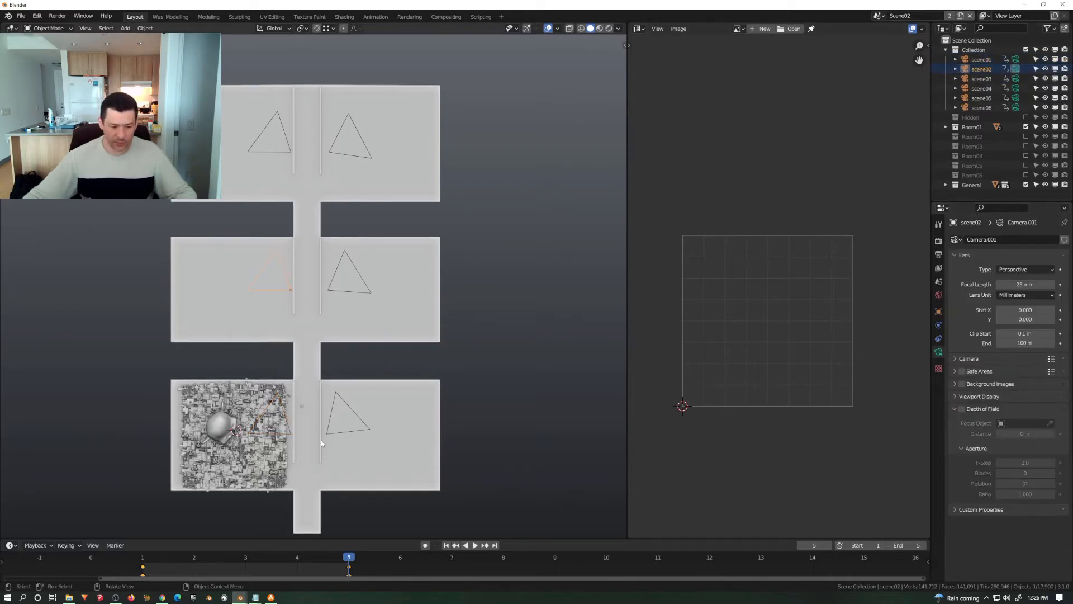
# Play the animation through the scene02 camera and stop it at frame 2.
pyautogui.press('KP_0')
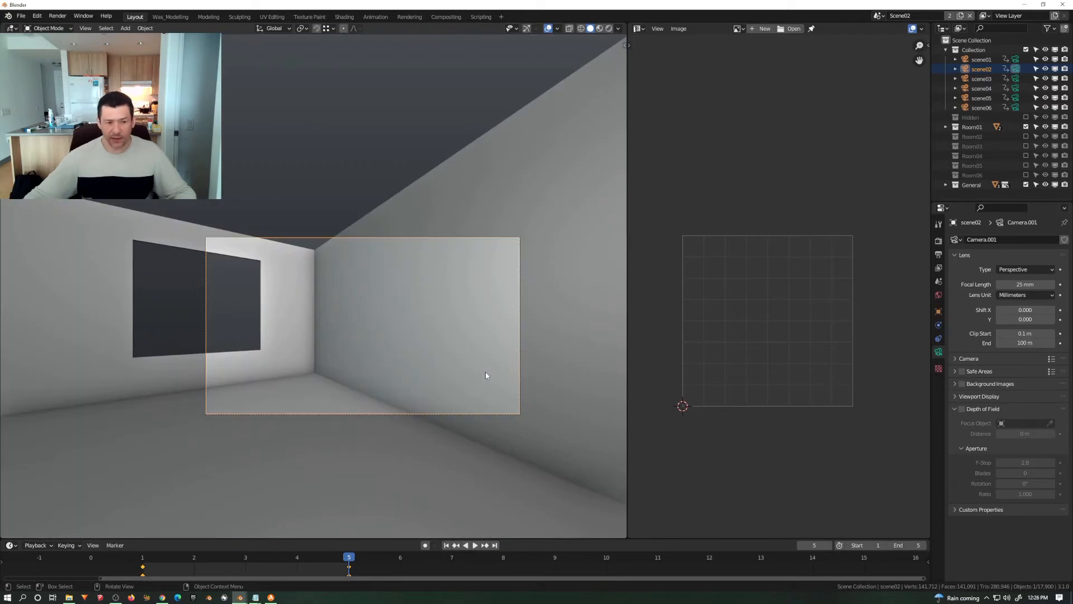
pyautogui.press('space')
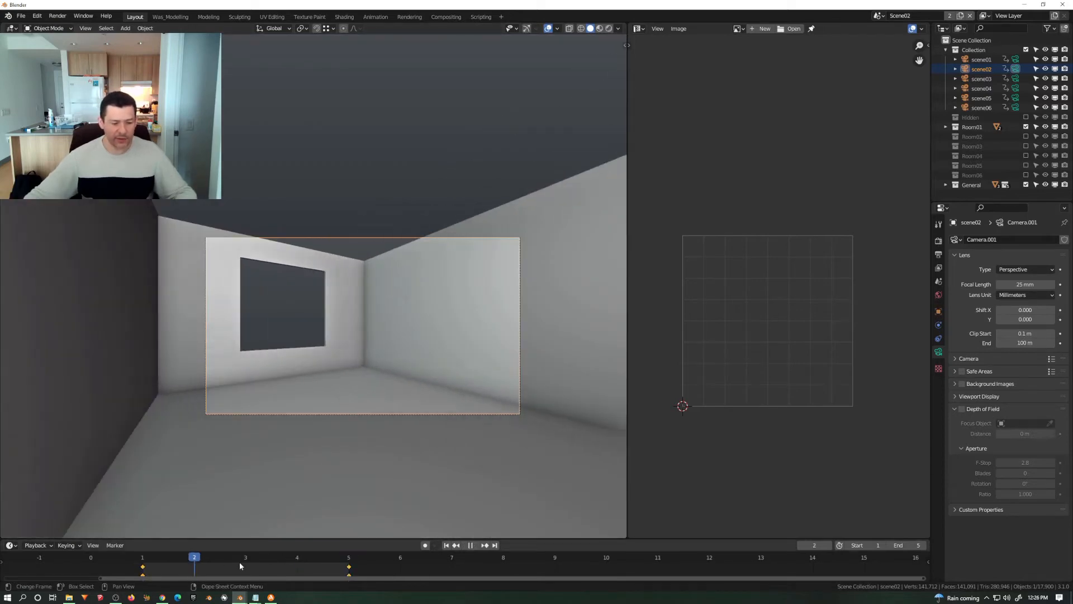
pyautogui.press('space')
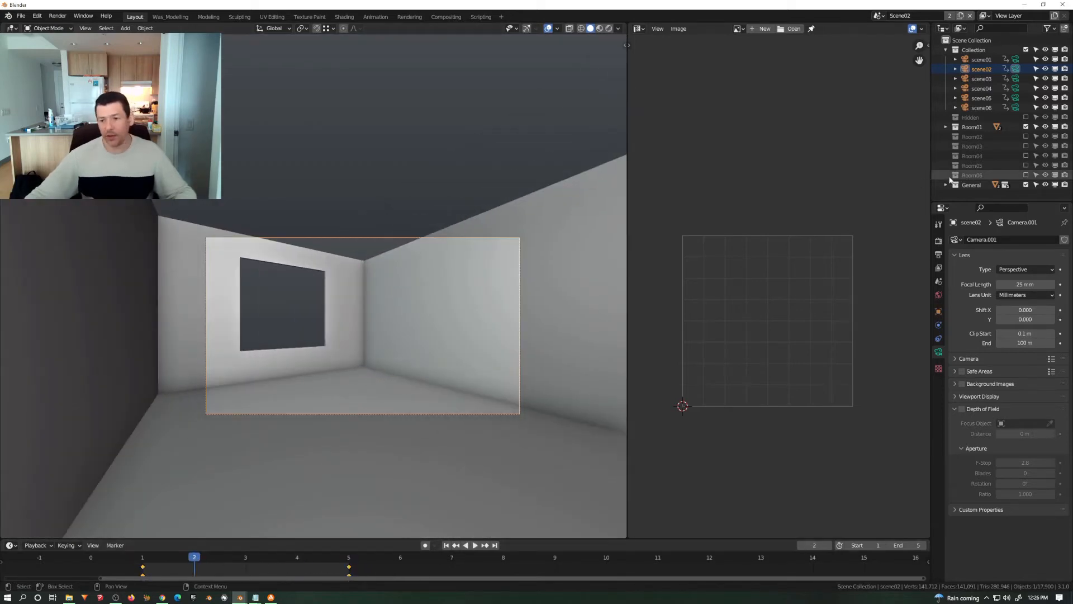
# Enable only the Room02 collection in Scene02 and compare the scene from above with Scene01.
pyautogui.keyDown('ctrl'); pyautogui.click(1025, 137); pyautogui.keyUp('ctrl')
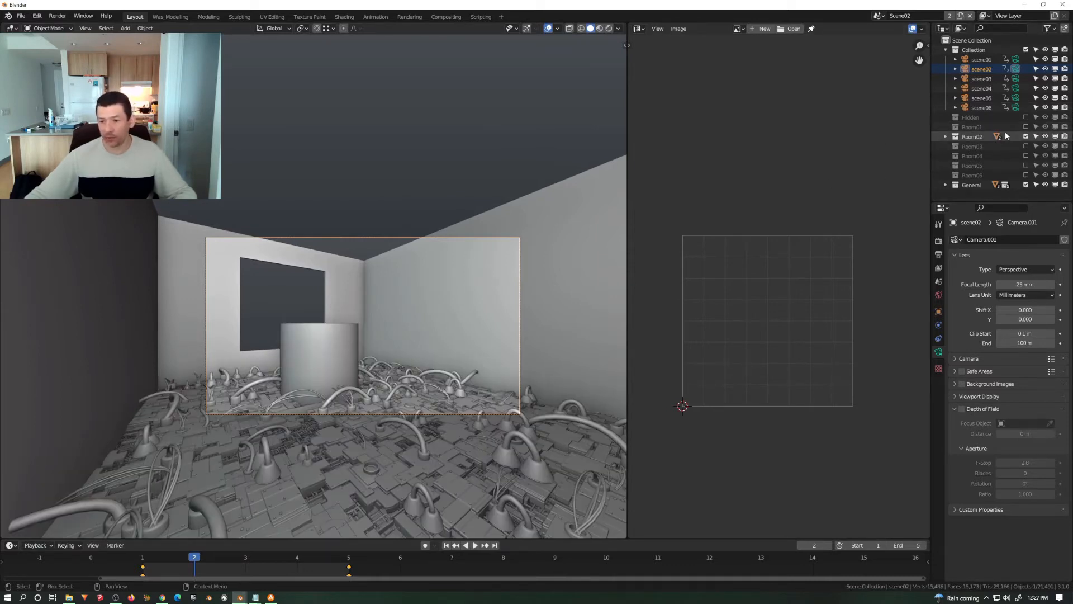
pyautogui.moveTo(333, 273); pyautogui.dragTo(408, 292, button='middle')
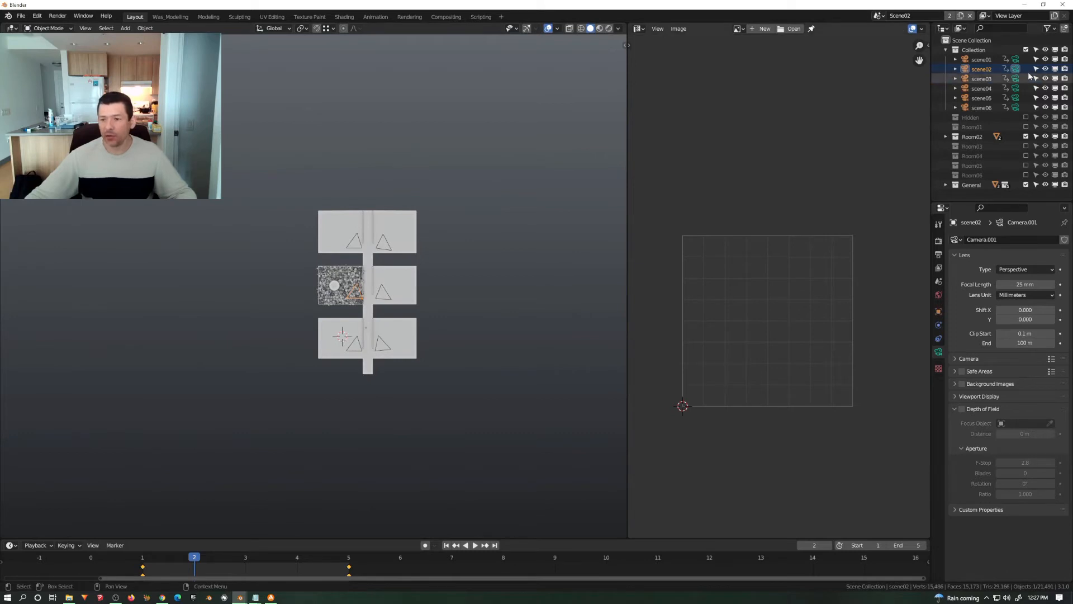
pyautogui.scroll(5, 353, 296)
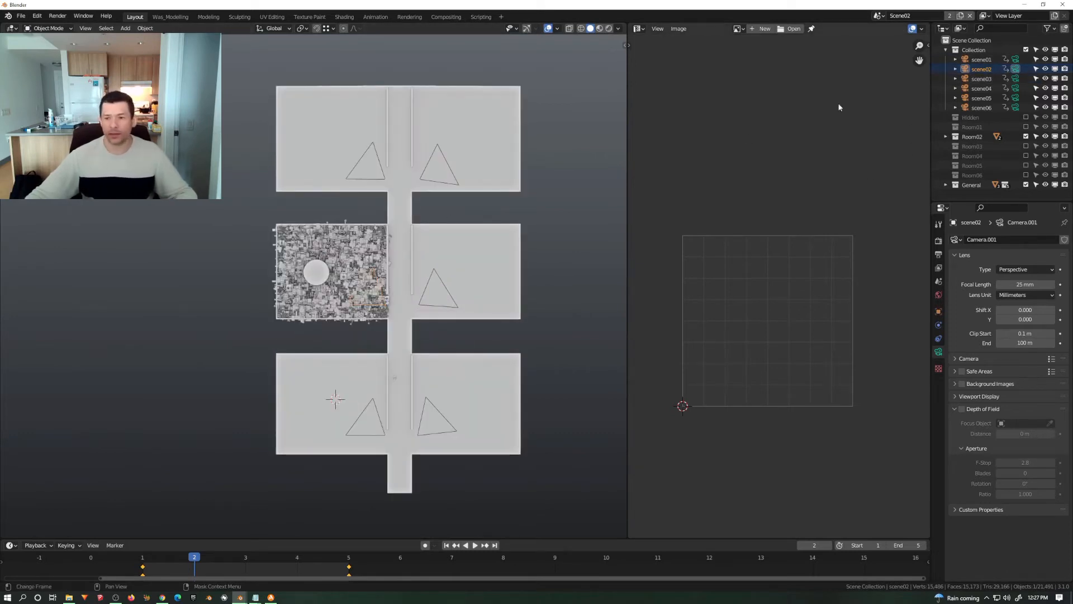
pyautogui.click(878, 15)
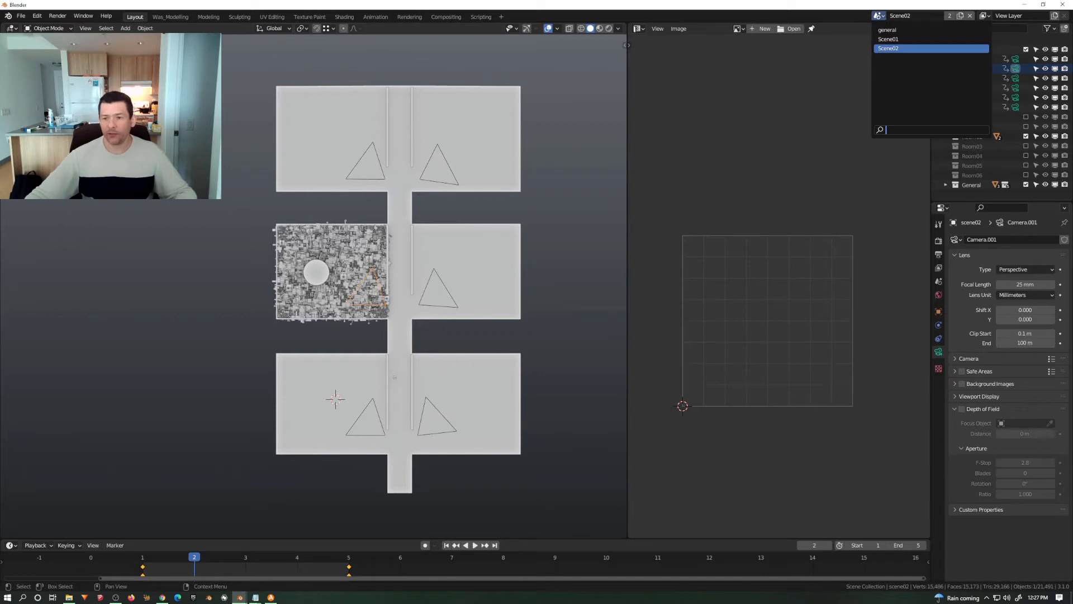
pyautogui.click(890, 40)
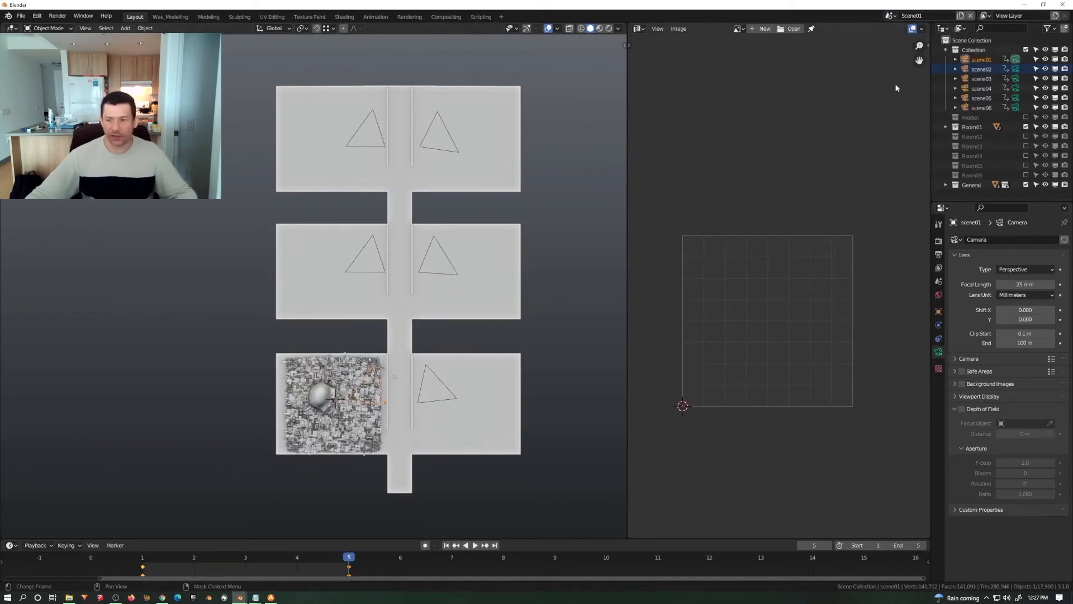
# Switch to Scene02 and create a linked copy of that scene.
pyautogui.click(889, 16)
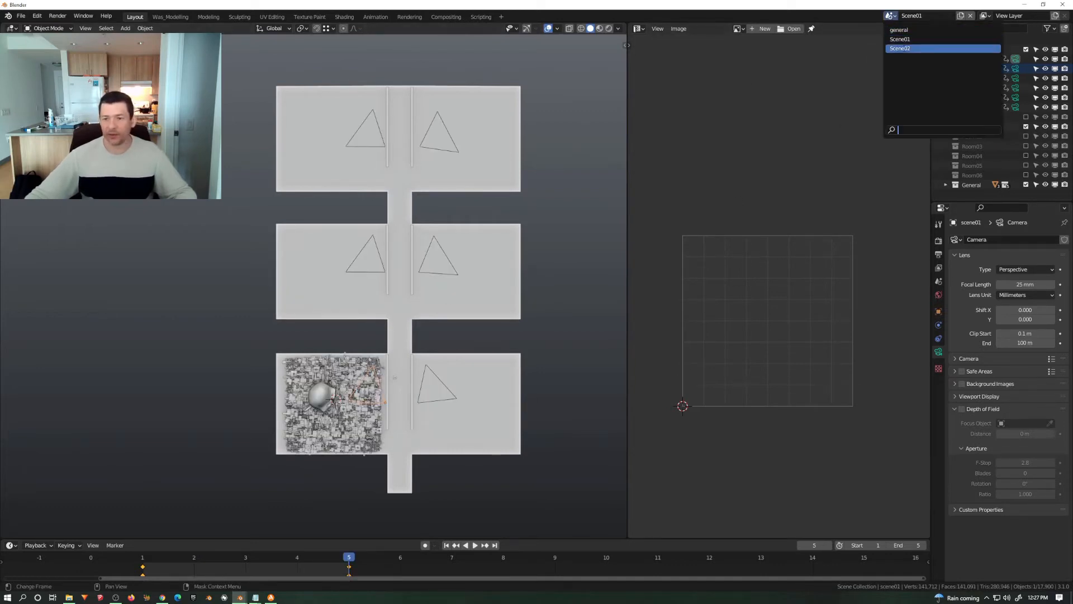
pyautogui.click(902, 48)
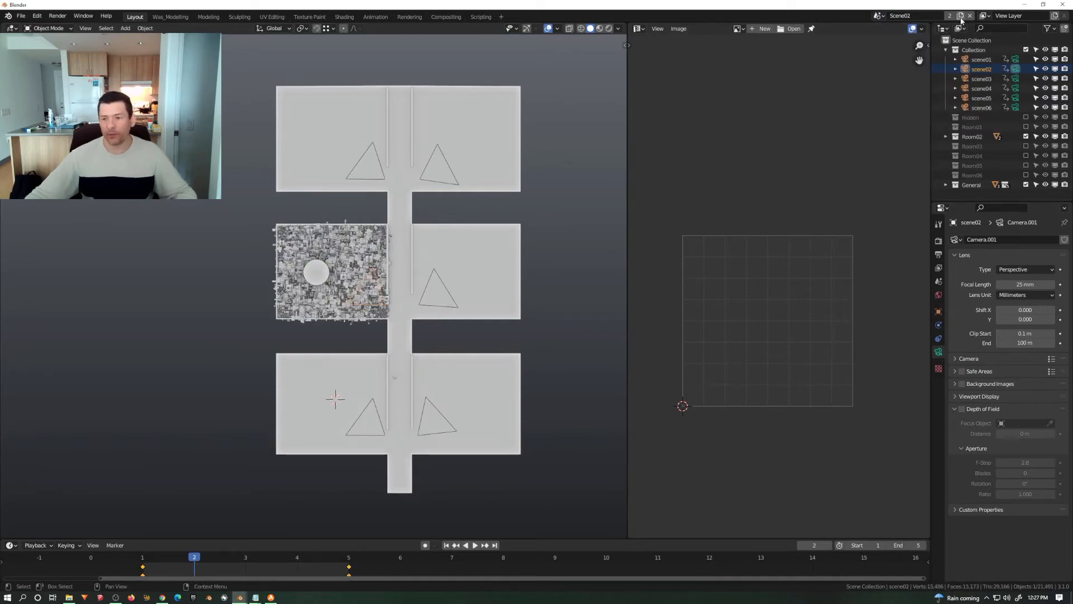
pyautogui.click(960, 15)
pyautogui.click(921, 56)
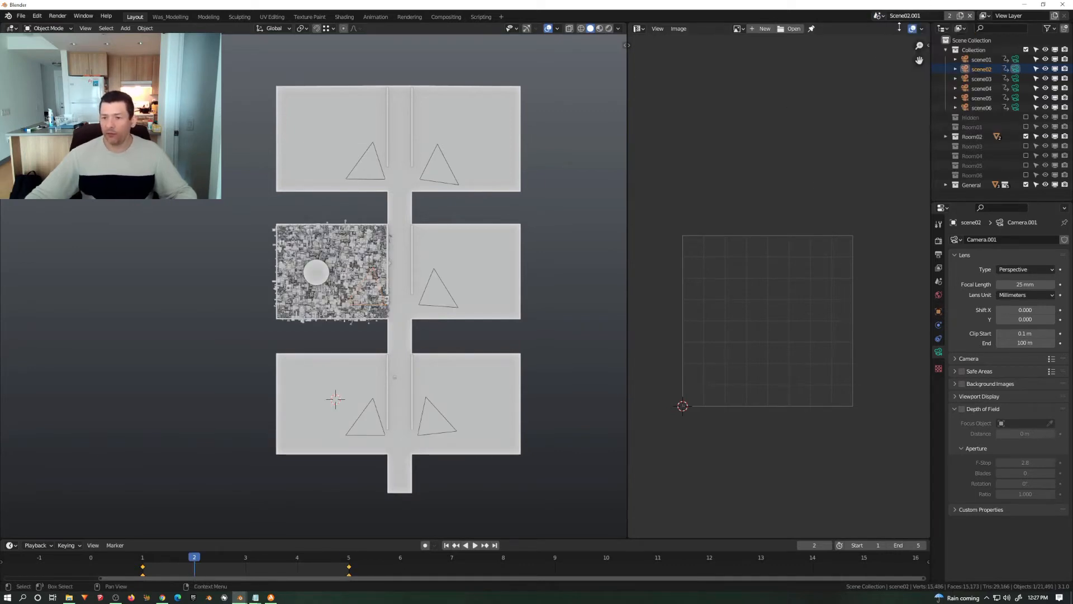
pyautogui.click(922, 16)
pyautogui.moveTo(922, 16); pyautogui.dragTo(911, 16)
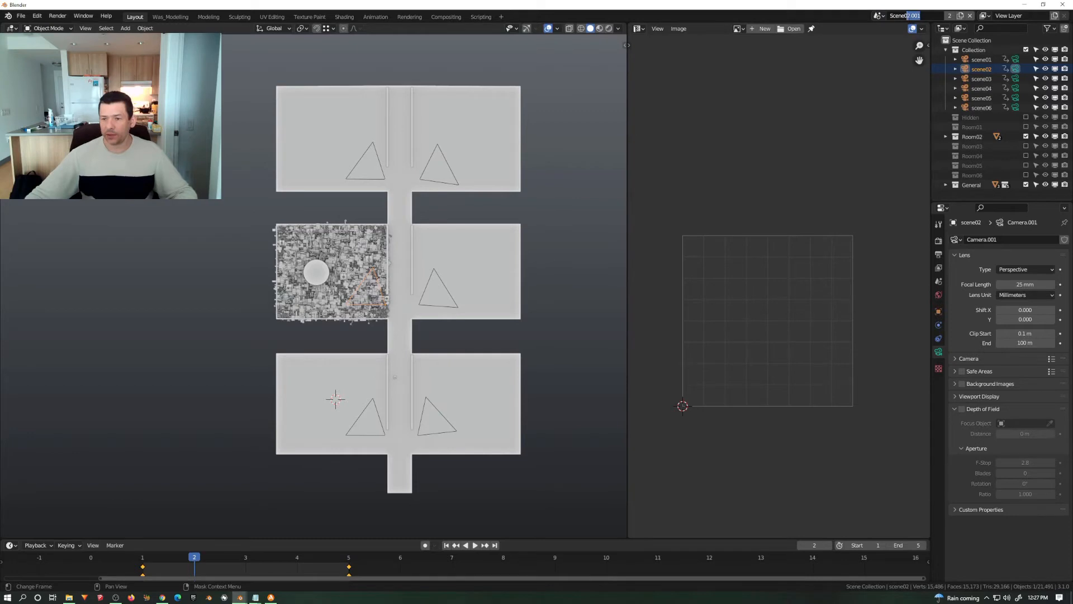
pyautogui.write('1')
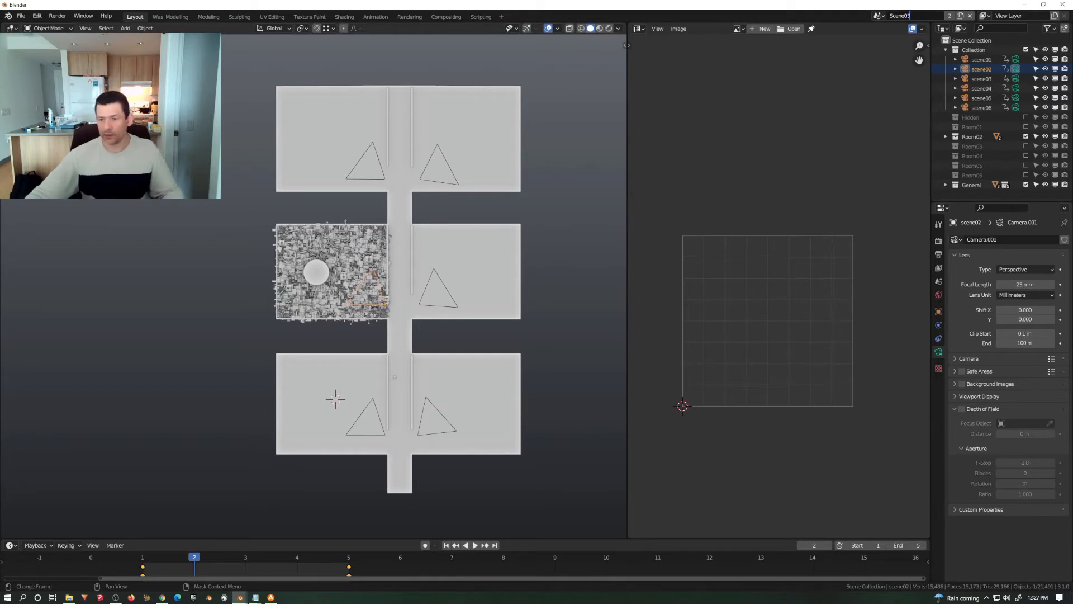
pyautogui.doubleClick(901, 15)
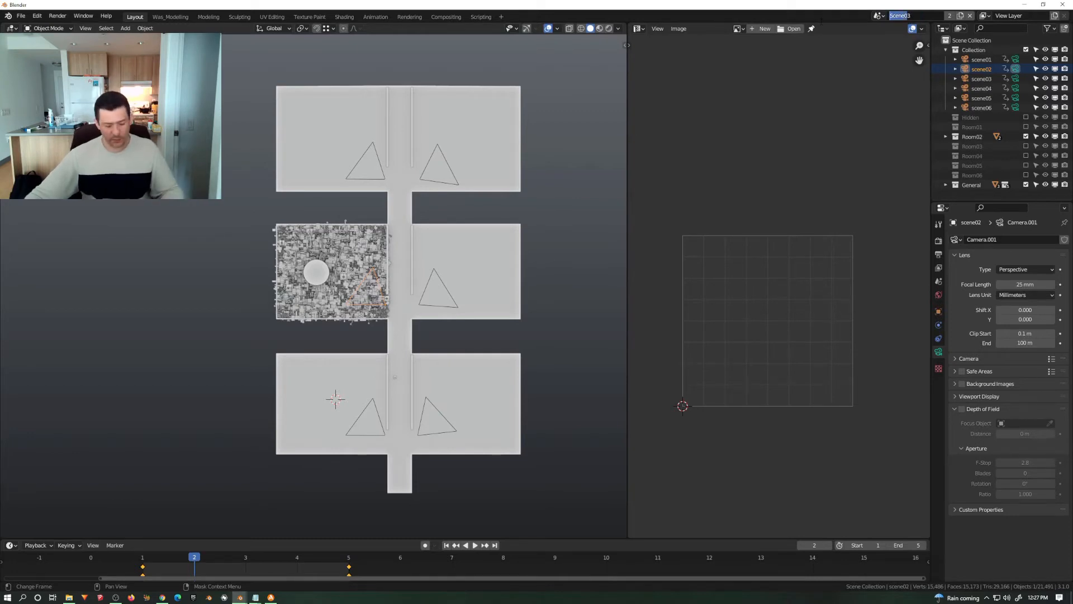
pyautogui.click(910, 15)
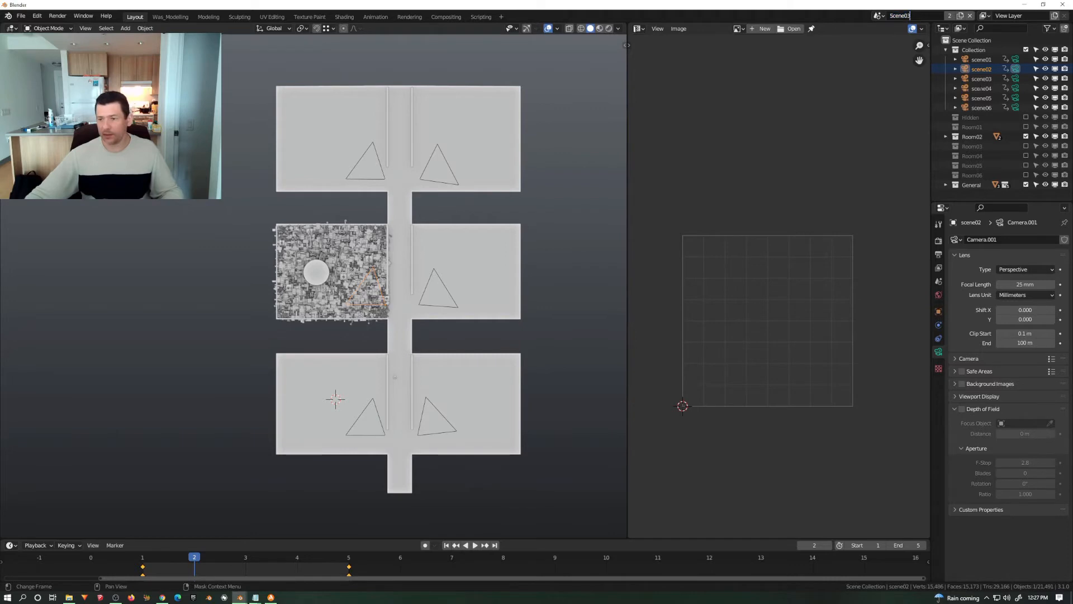
pyautogui.press('Escape')
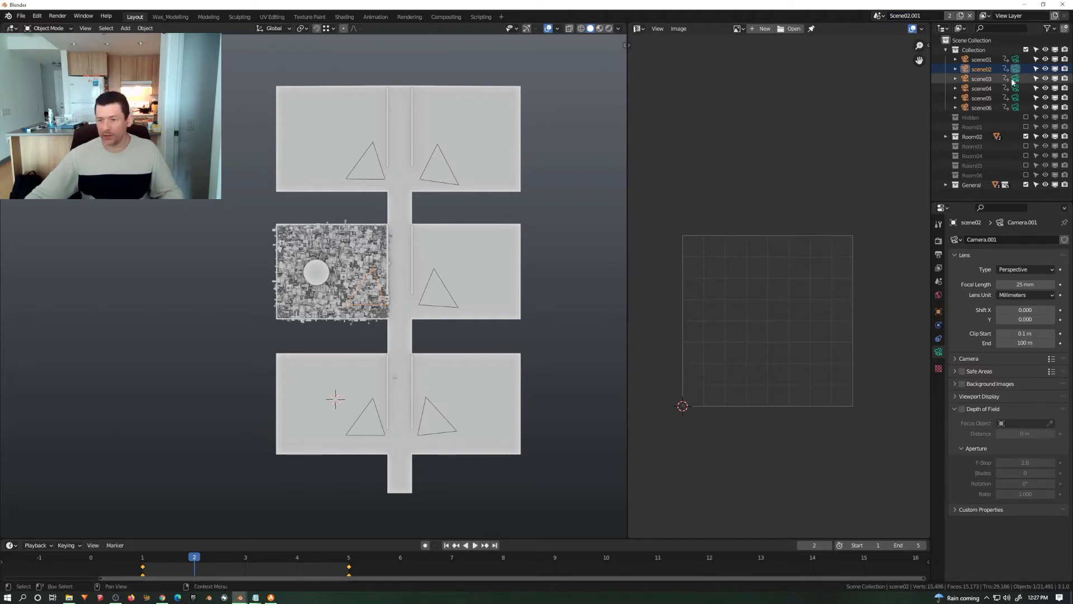
# Make scene03 the active camera of the copied scene and enable the Room03 collection in place of Room02.
pyautogui.click(1015, 79)
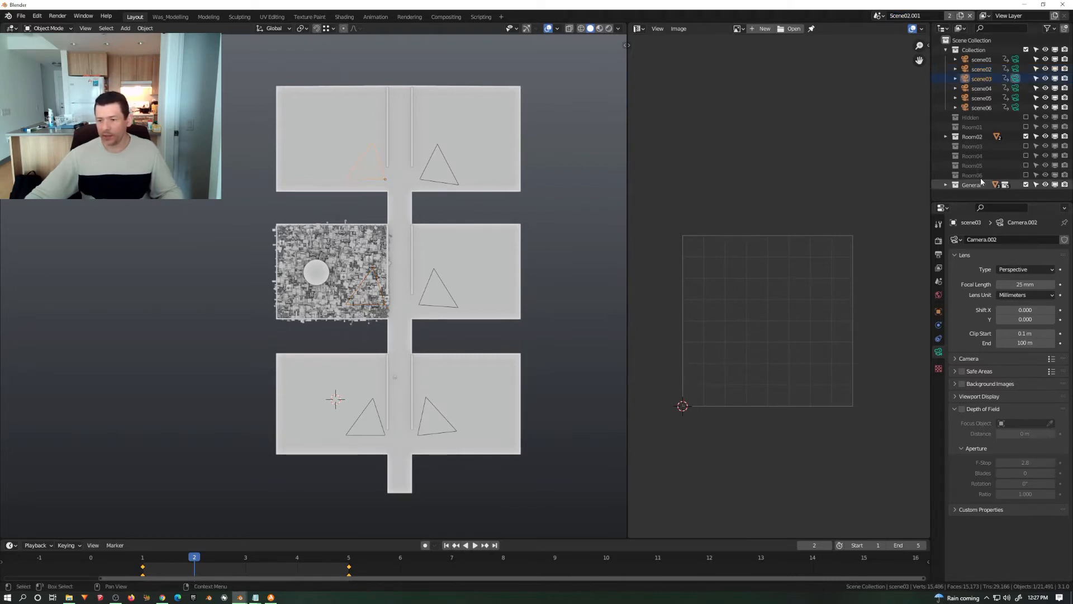
pyautogui.click(1025, 137)
pyautogui.click(1026, 146)
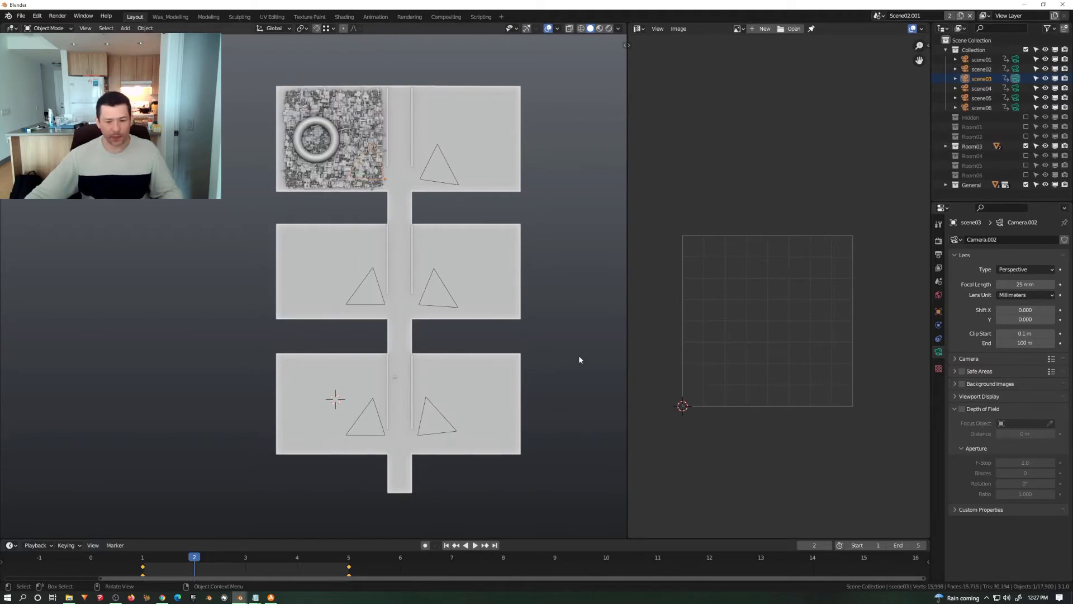
# Rename the copied scene as Scene03.
pyautogui.click(913, 17)
pyautogui.moveTo(922, 15); pyautogui.dragTo(910, 15)
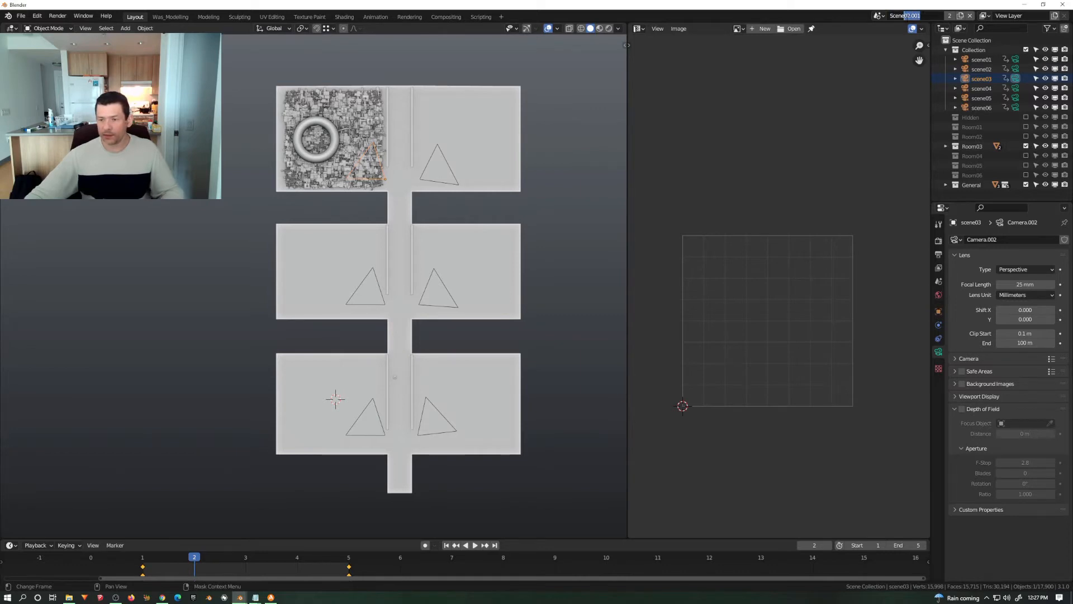
pyautogui.write('3')
pyautogui.press('Return')
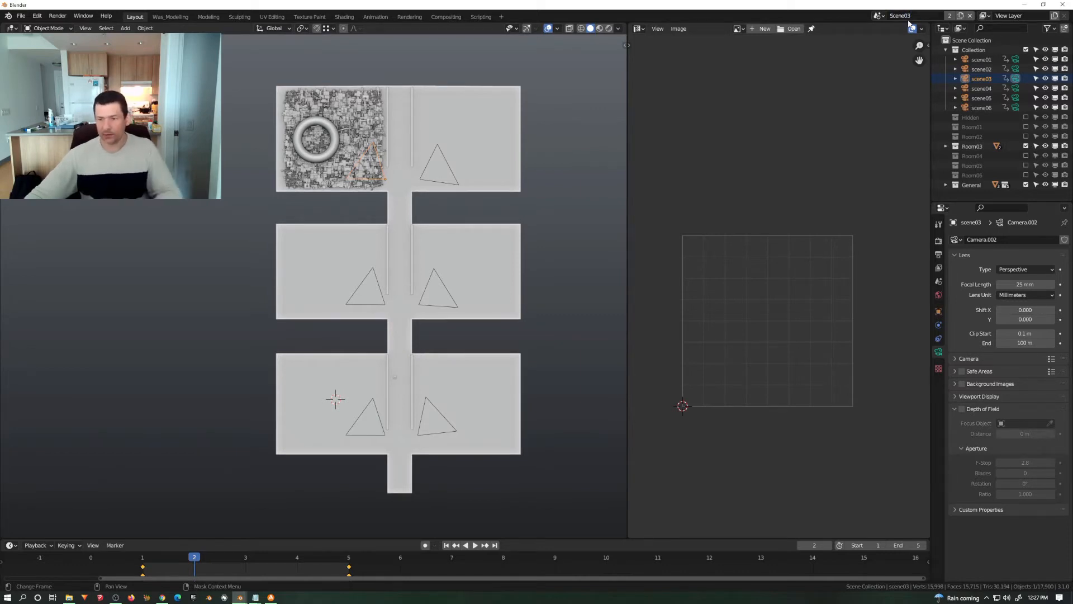
# Create a linked copy of Scene03 and name it Scene04.
pyautogui.click(960, 17)
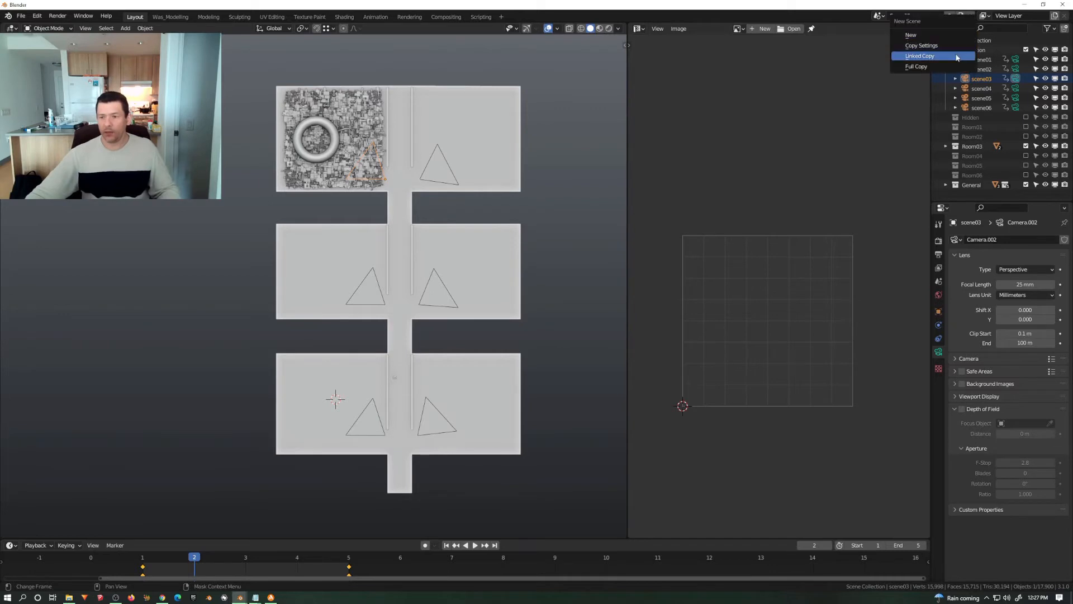
pyautogui.click(956, 57)
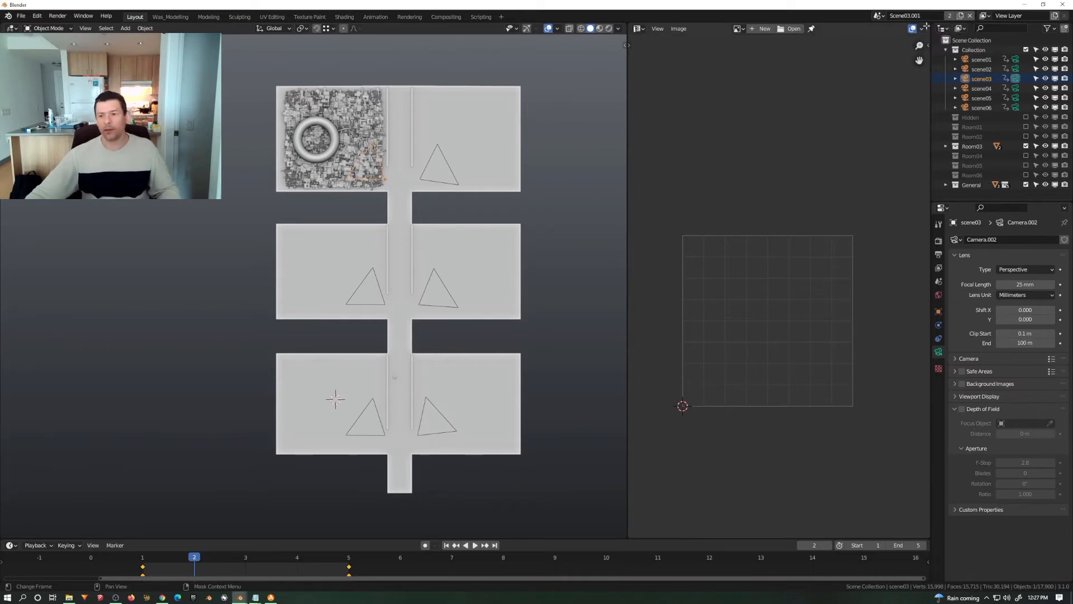
pyautogui.click(907, 15)
pyautogui.write('Scene0')
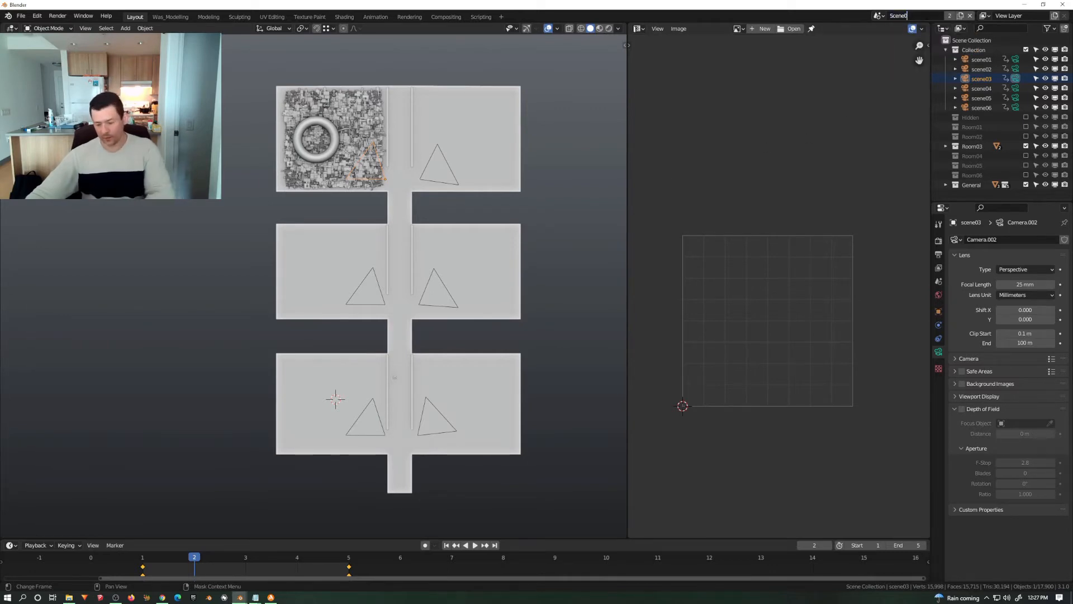
pyautogui.write('4')
pyautogui.press('Return')
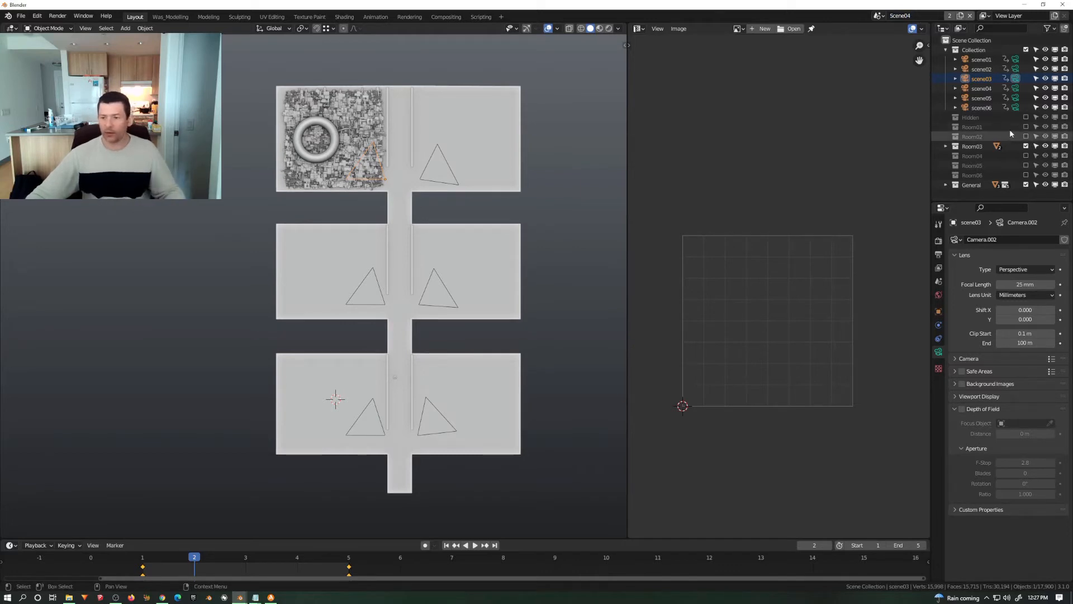
# Make scene04 the active camera of Scene04 and enable the Room04 collection in place of Room03.
pyautogui.click(1014, 88)
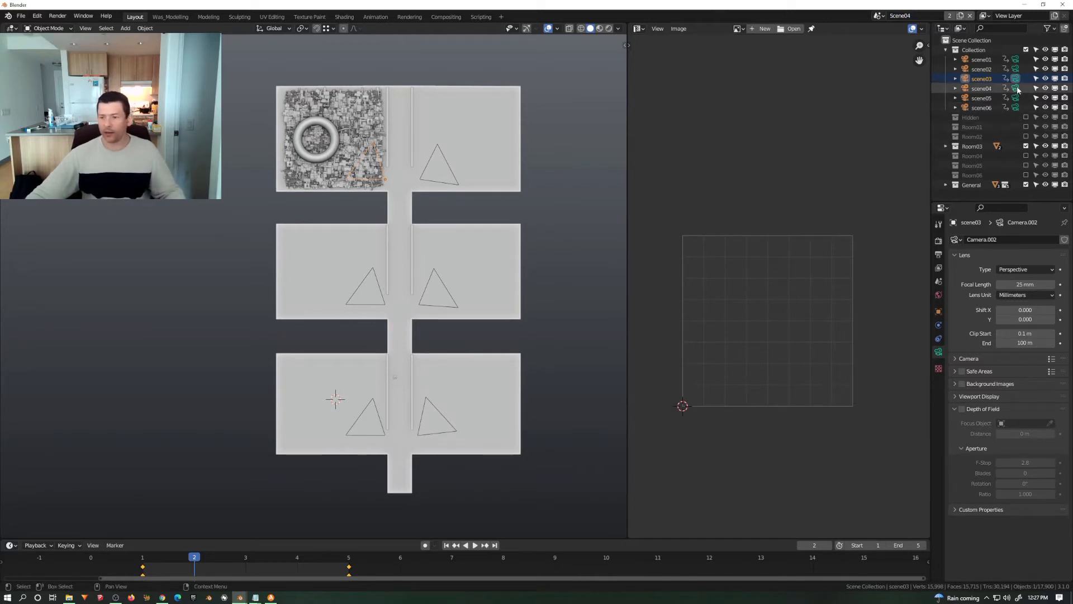
pyautogui.click(1025, 146)
pyautogui.click(1025, 156)
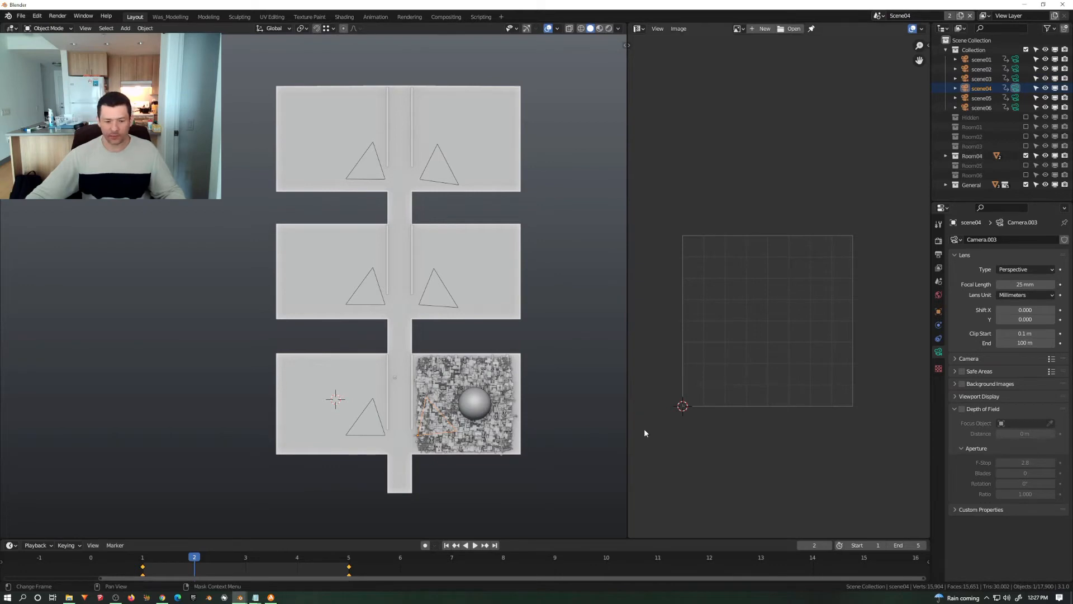
# Create a linked copy of Scene04 and name it Scene05.
pyautogui.click(960, 16)
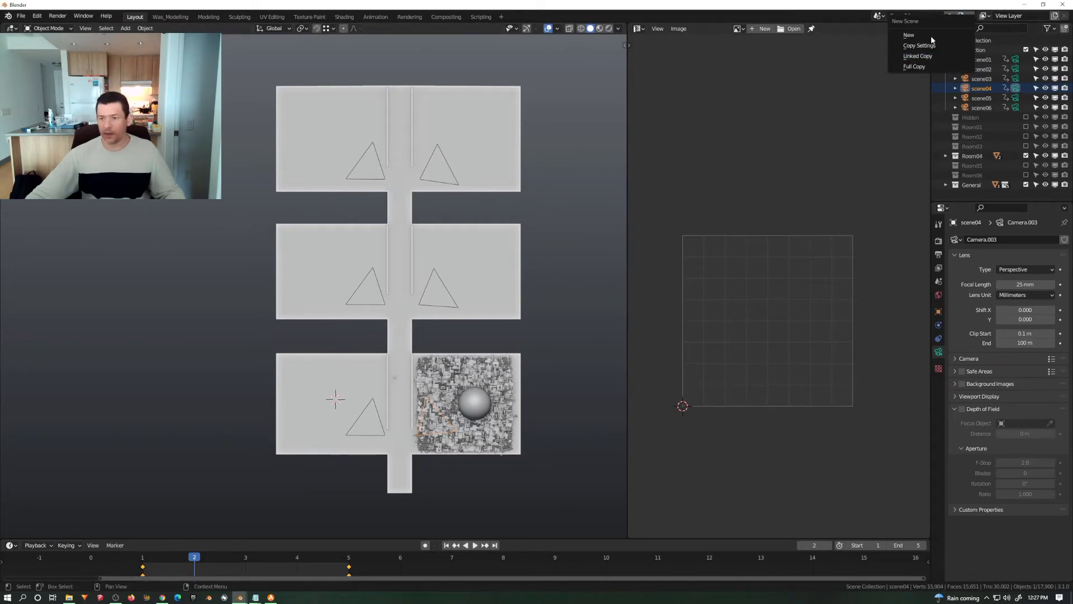
pyautogui.click(918, 56)
pyautogui.doubleClick(916, 15)
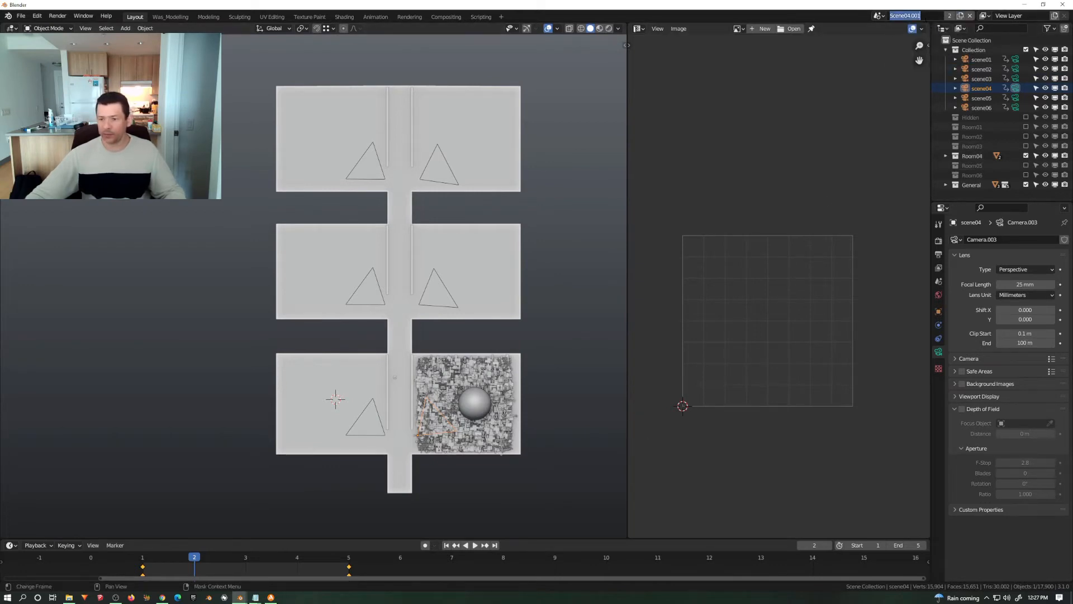
pyautogui.write('Scene05')
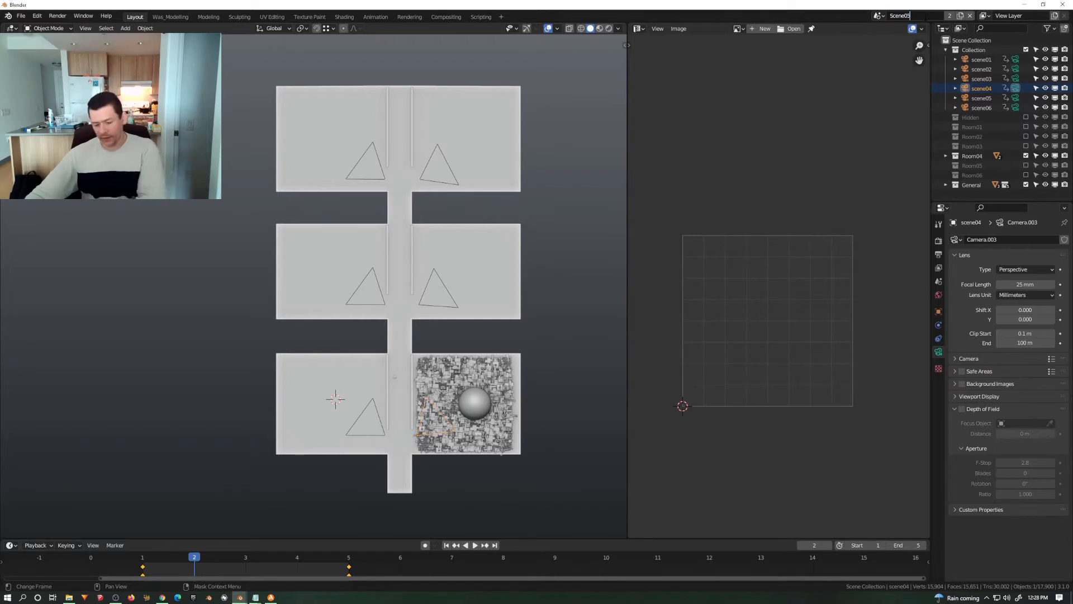
pyautogui.press('Return')
# Make scene05 the active camera of Scene05 and enable the Room05 collection in place of Room04.
pyautogui.click(1015, 99)
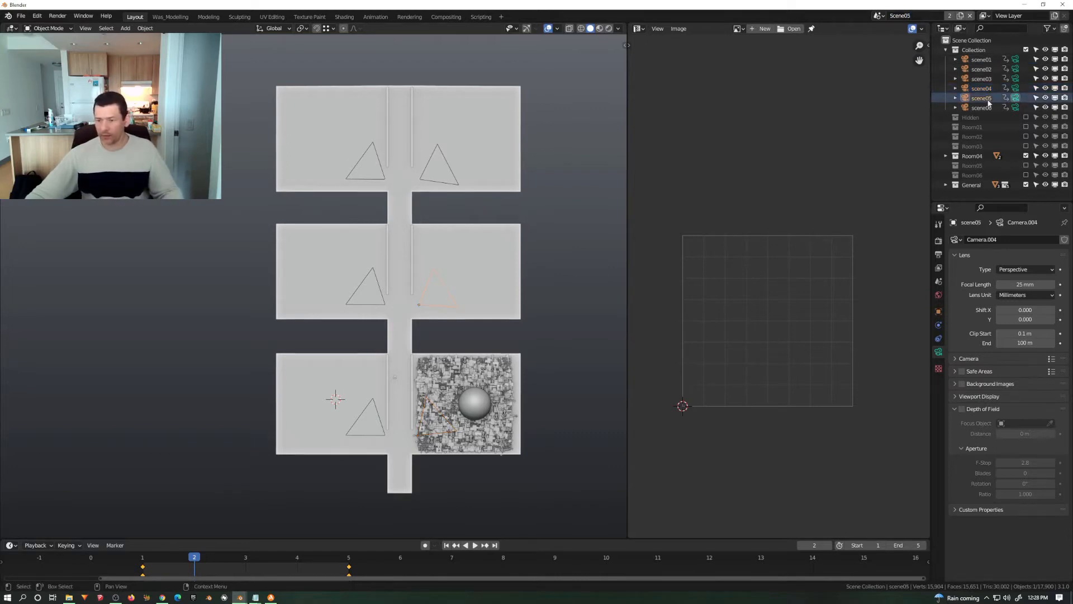
pyautogui.click(1025, 156)
pyautogui.click(1026, 165)
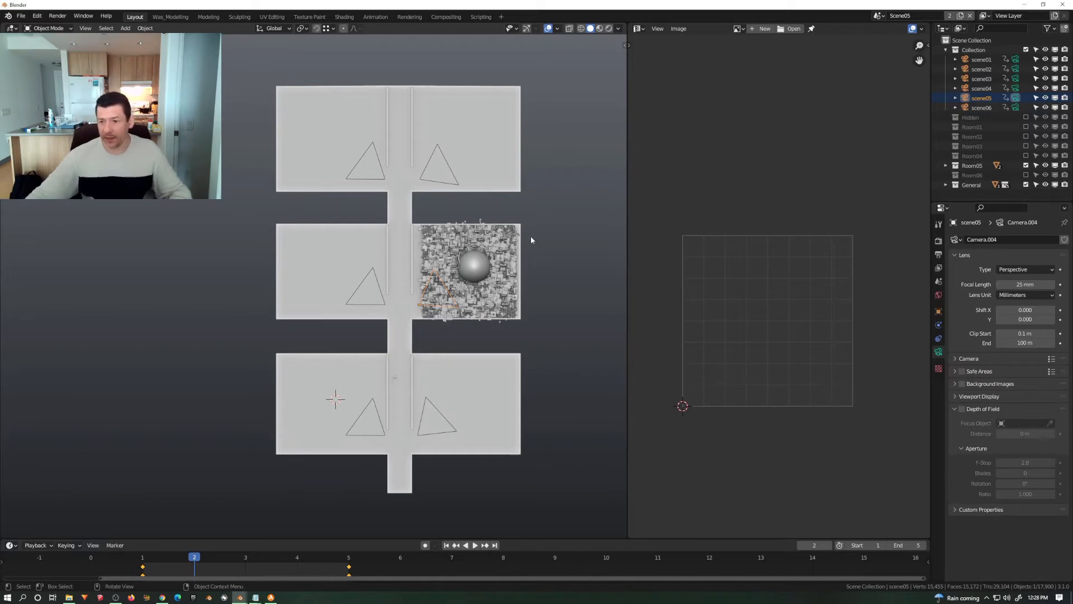
# Create a linked copy of Scene05 and name it Scene06.
pyautogui.click(949, 17)
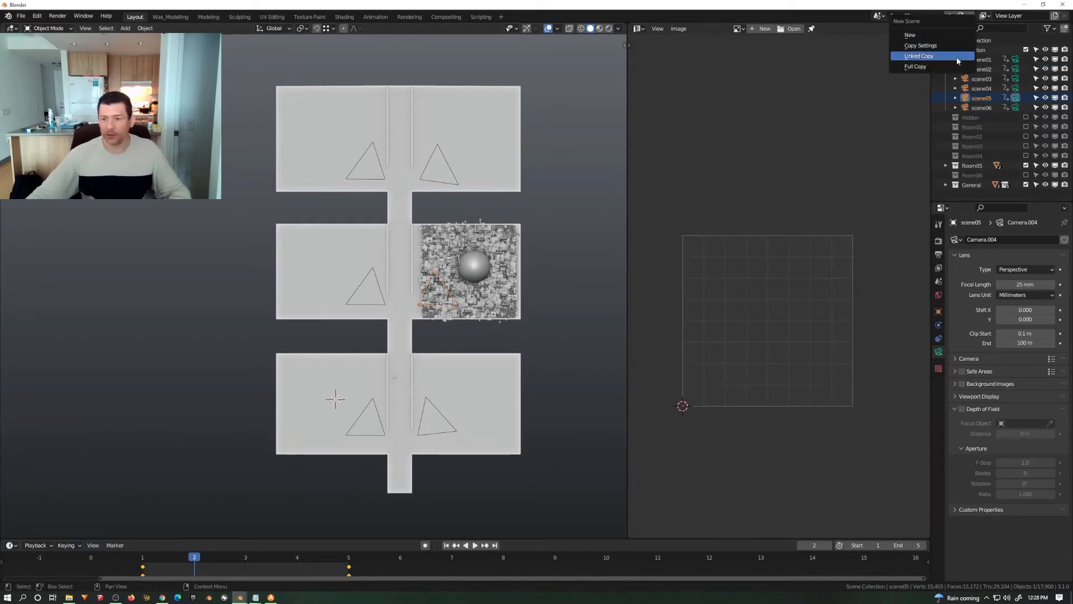
pyautogui.click(957, 55)
pyautogui.doubleClick(916, 15)
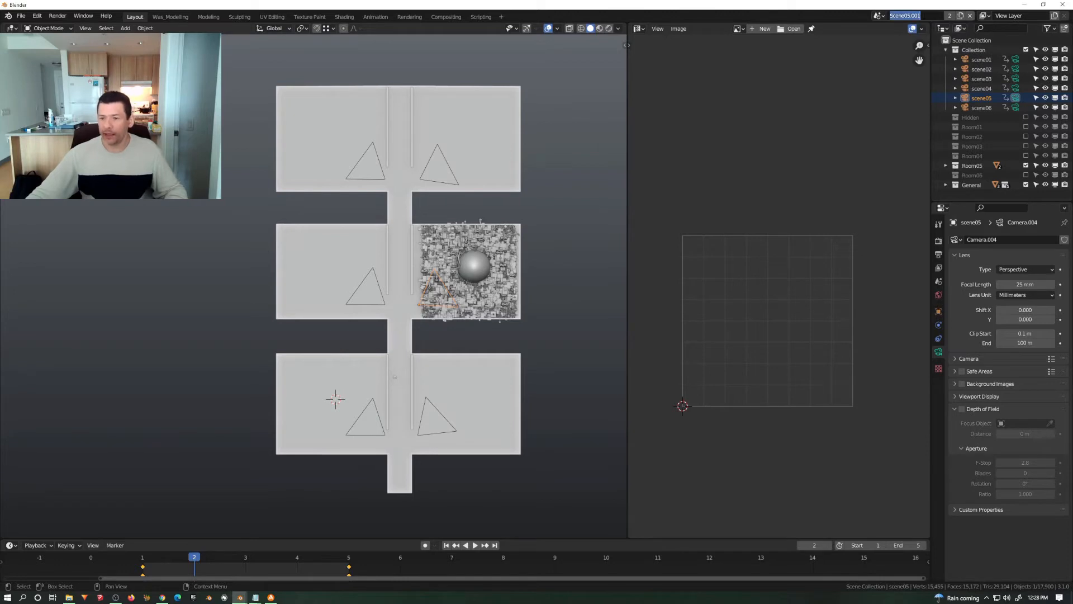
pyautogui.write('Scene06')
pyautogui.press('Return')
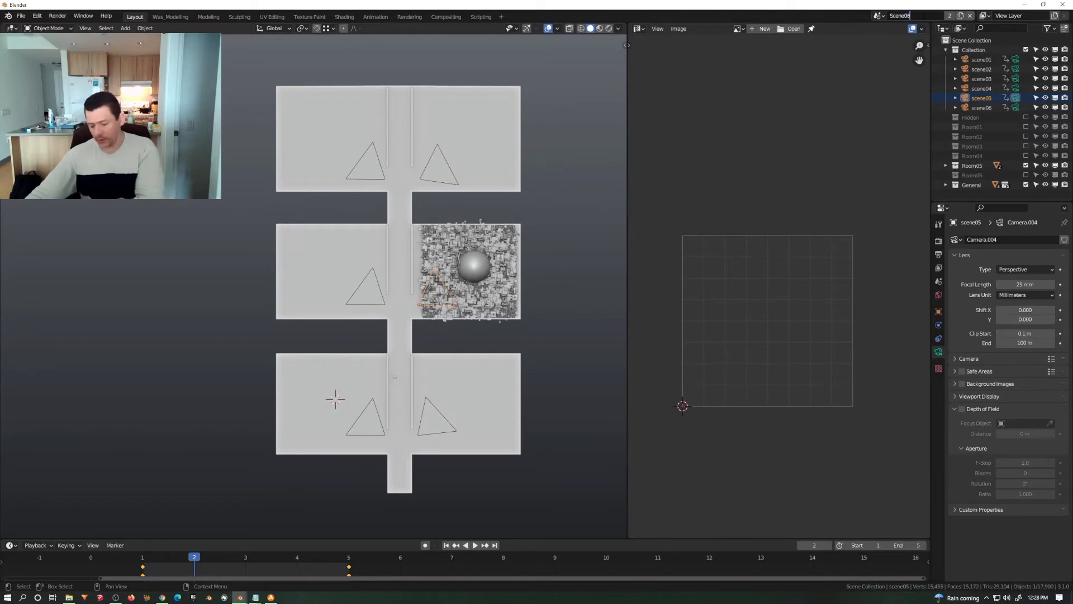
# Make scene06 the active camera of Scene06 and enable the Room06 collection in place of Room05.
pyautogui.click(1015, 107)
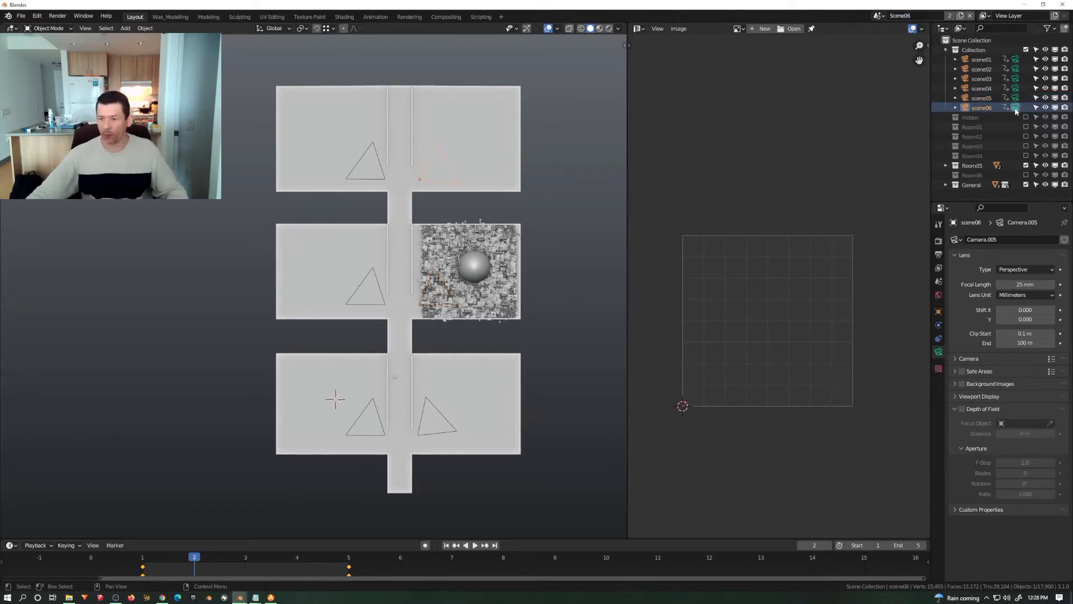
pyautogui.click(1026, 165)
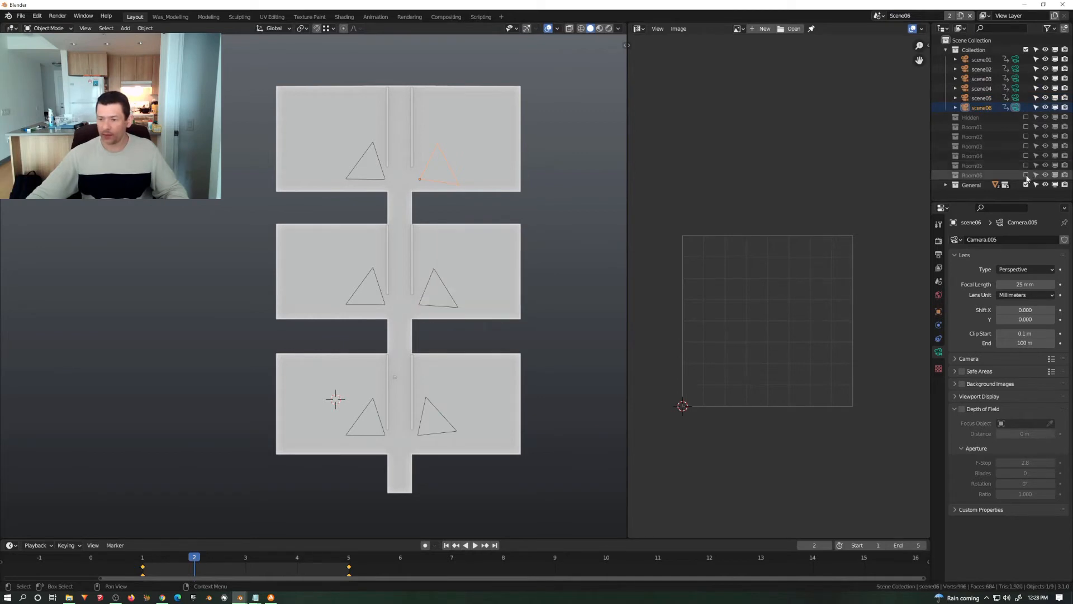
pyautogui.click(1025, 175)
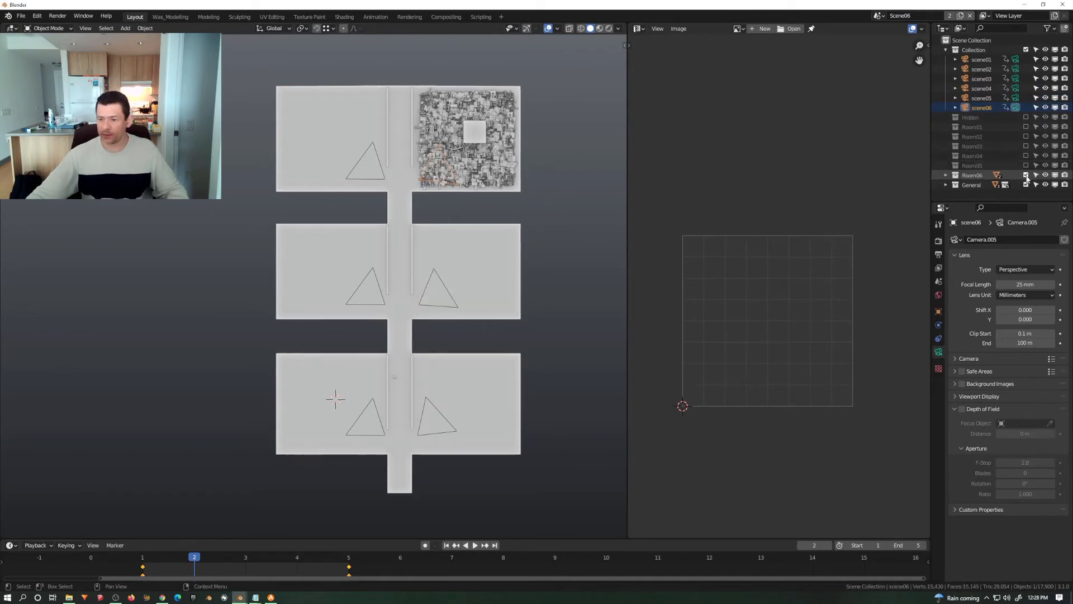
# Switch through Scene01, Scene02, Scene03 and Scene04 to check the active camera and enabled room in each.
pyautogui.click(891, 19)
pyautogui.click(889, 38)
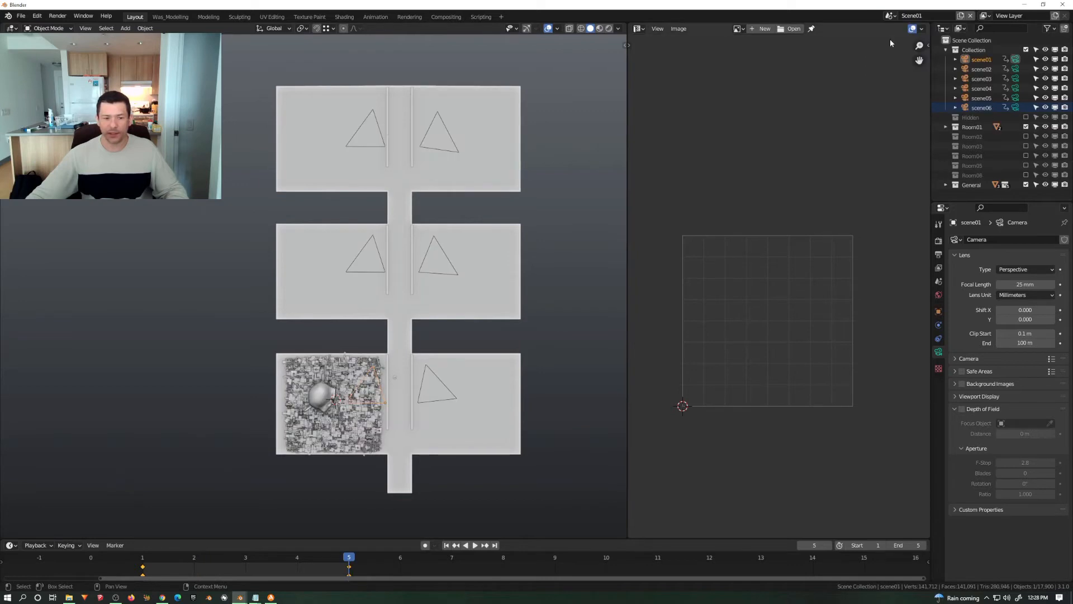
pyautogui.click(890, 16)
pyautogui.click(901, 44)
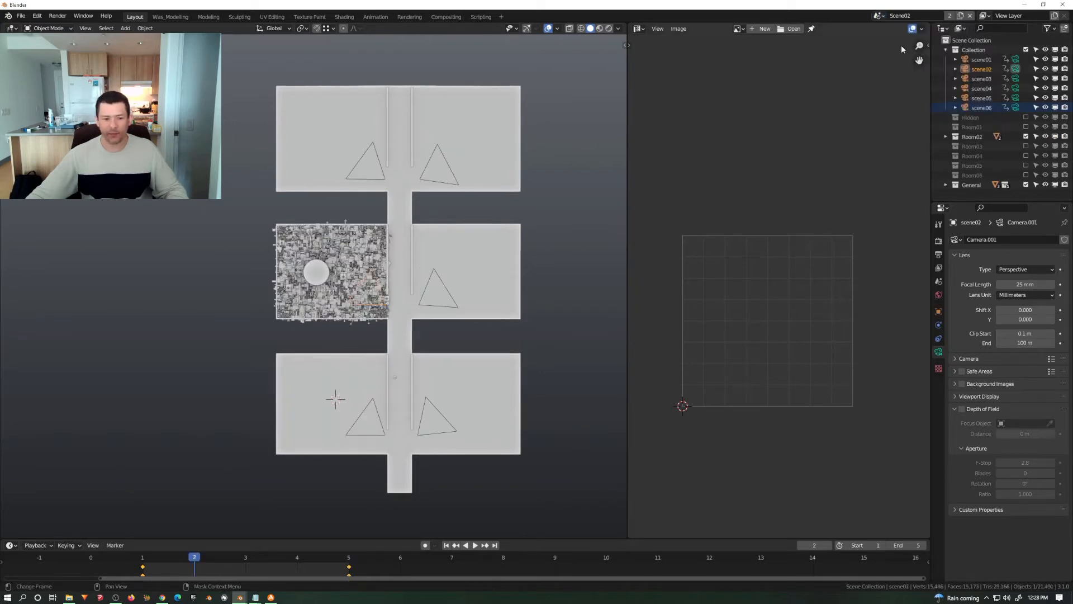
pyautogui.click(882, 16)
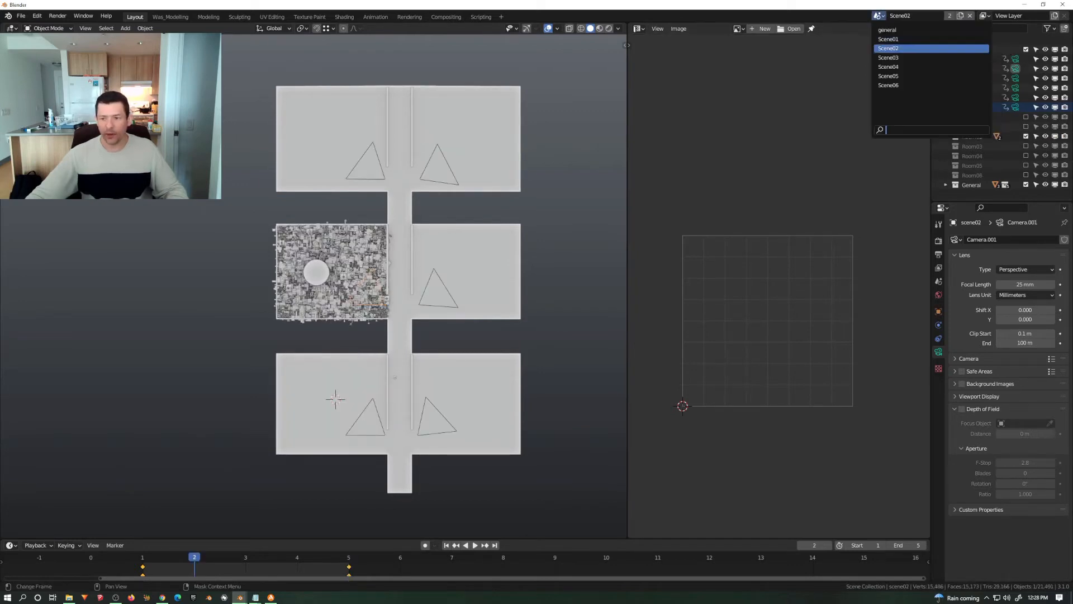
pyautogui.click(895, 58)
pyautogui.click(880, 15)
pyautogui.click(894, 67)
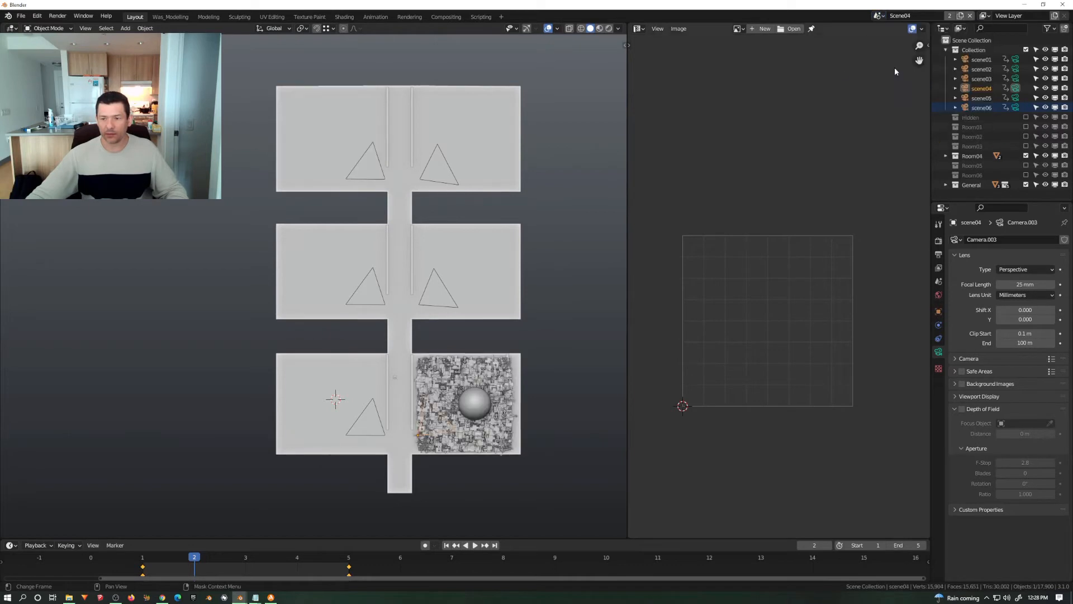
# Change the image editor area to the Compositor to show Scene04's compositing nodes.
pyautogui.click(657, 29)
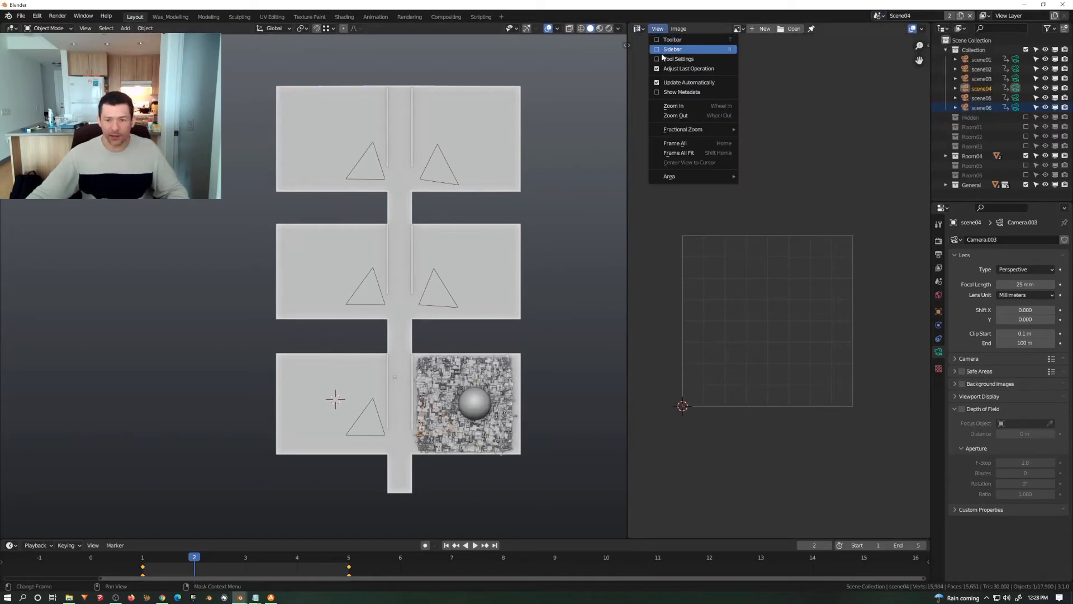
pyautogui.click(638, 29)
pyautogui.click(661, 88)
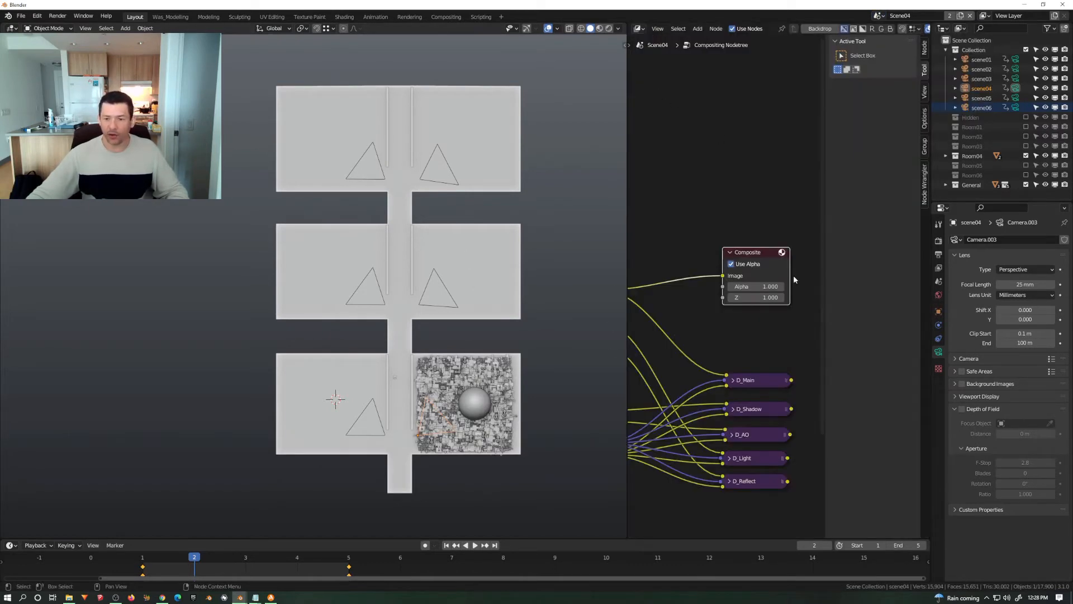
# Hide the compositor's sidebar and spread the Composite and Render Layers nodes of Scene04 apart to make their links readable.
pyautogui.moveTo(794, 276); pyautogui.dragTo(632, 228, button='middle')
pyautogui.scroll(-6, 694, 194)
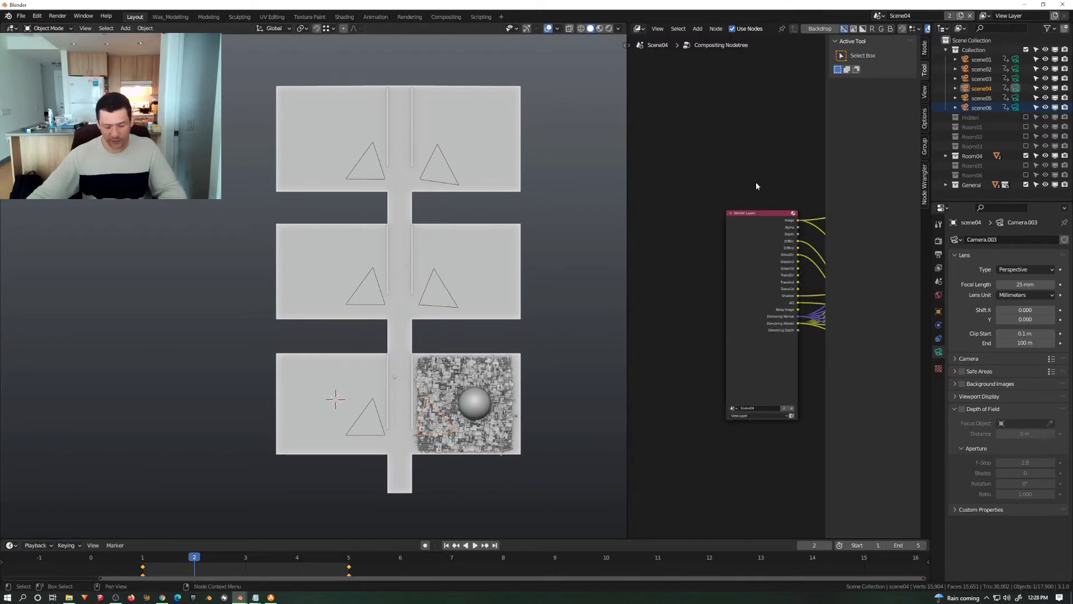
pyautogui.press('n')
pyautogui.moveTo(770, 219); pyautogui.dragTo(643, 223, button='middle')
pyautogui.scroll(5, 782, 200)
pyautogui.moveTo(808, 196)
pyautogui.mouseDown(button='middle')
pyautogui.moveTo(820, 139)
pyautogui.moveTo(787, 131)
pyautogui.mouseUp(button='middle')
pyautogui.moveTo(871, 120); pyautogui.dragTo(893, 116)
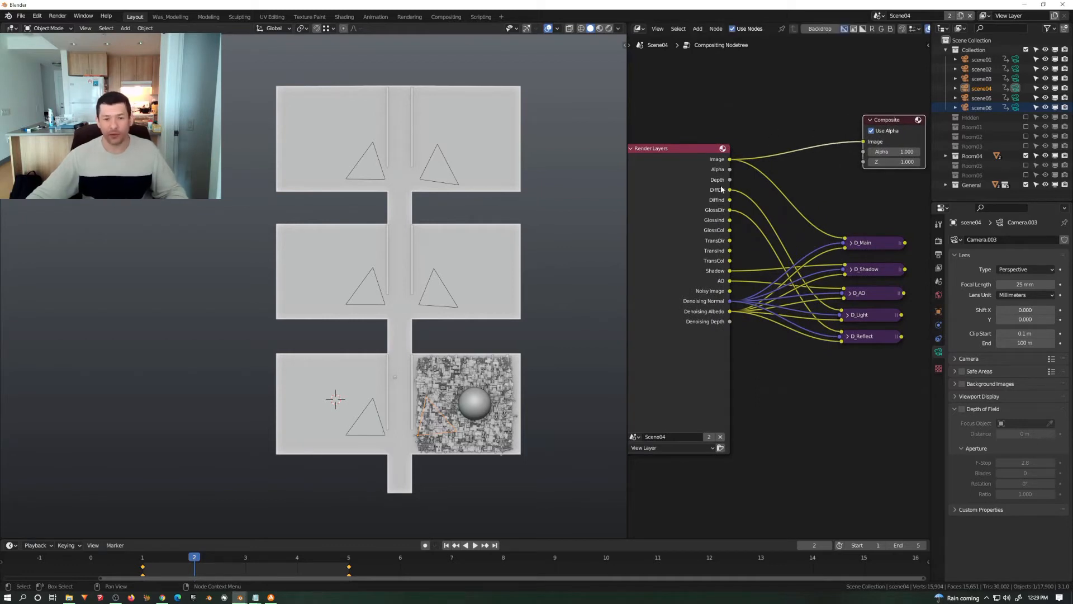
pyautogui.moveTo(833, 146); pyautogui.dragTo(851, 175, button='middle')
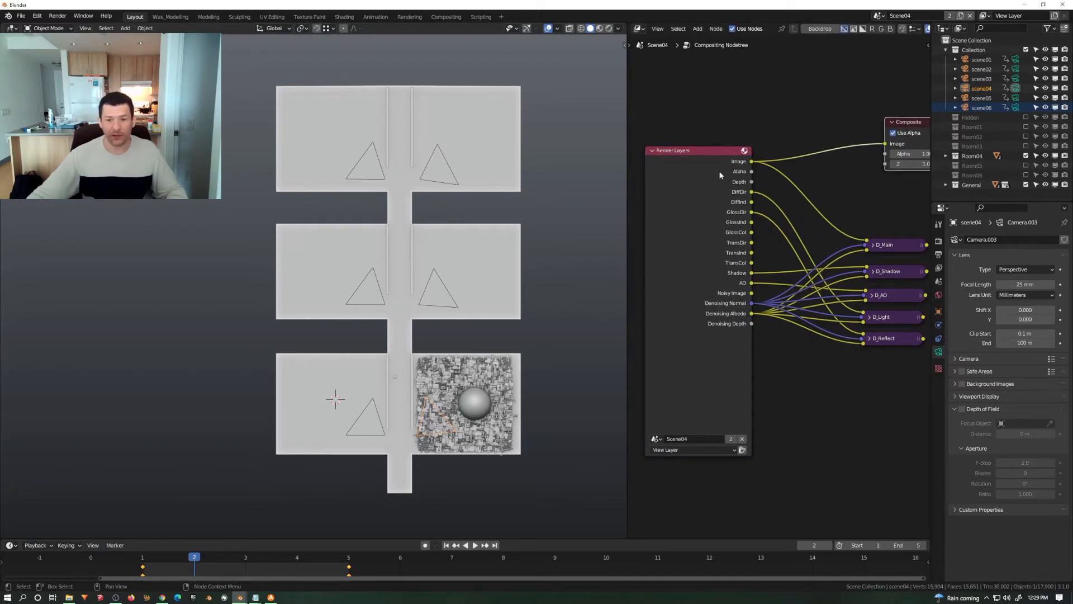
pyautogui.moveTo(719, 175); pyautogui.dragTo(676, 170)
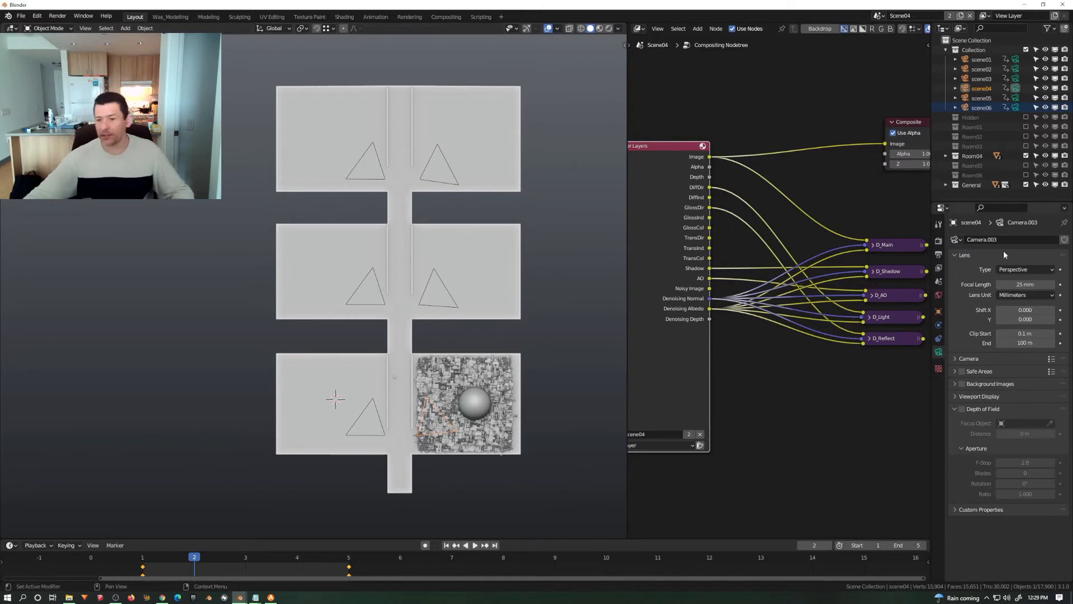
# Show Scene04's render settings, collapsing the sampling options and expanding the light path options for review.
pyautogui.click(938, 241)
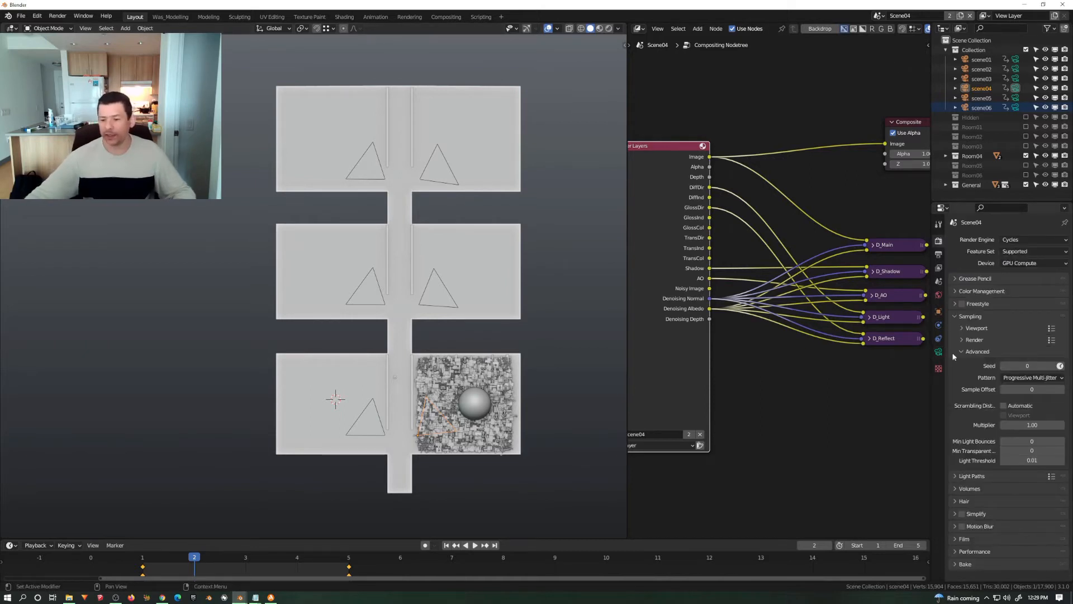
pyautogui.click(956, 316)
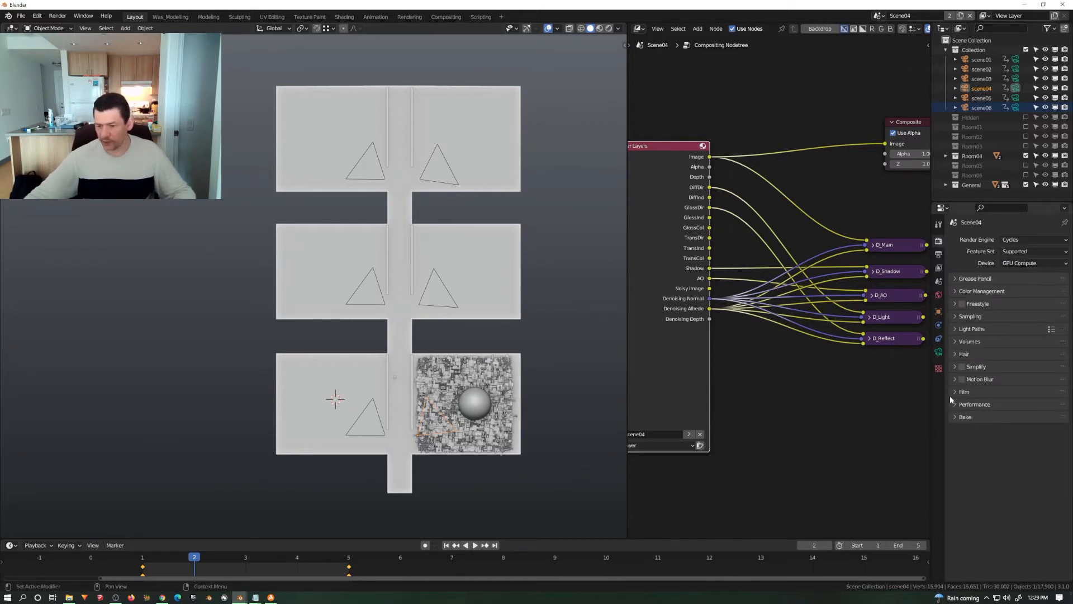
pyautogui.click(955, 330)
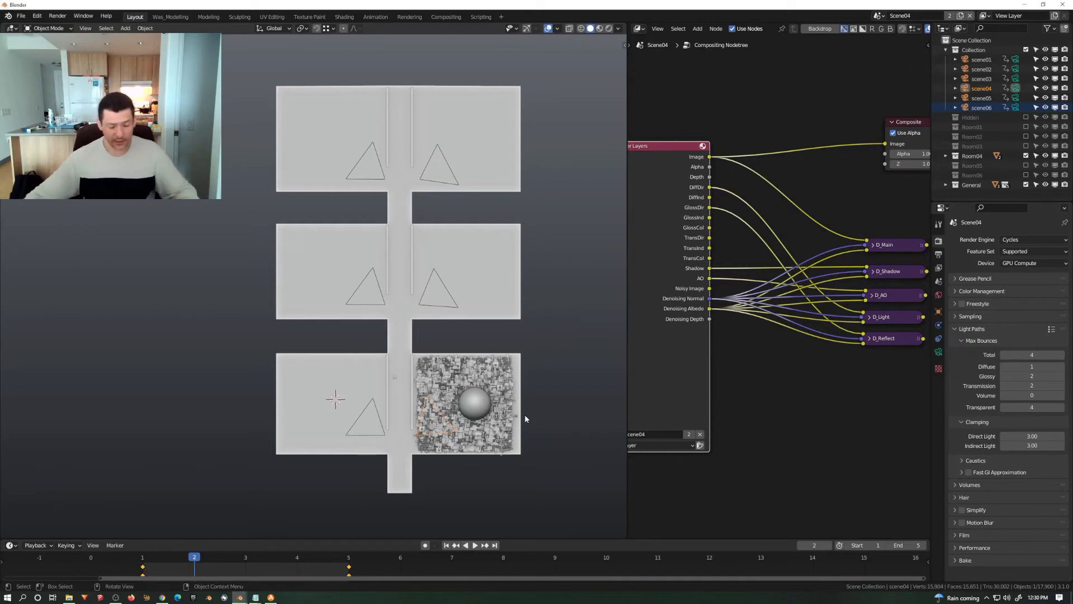
pyautogui.scroll(-2, 514, 411)
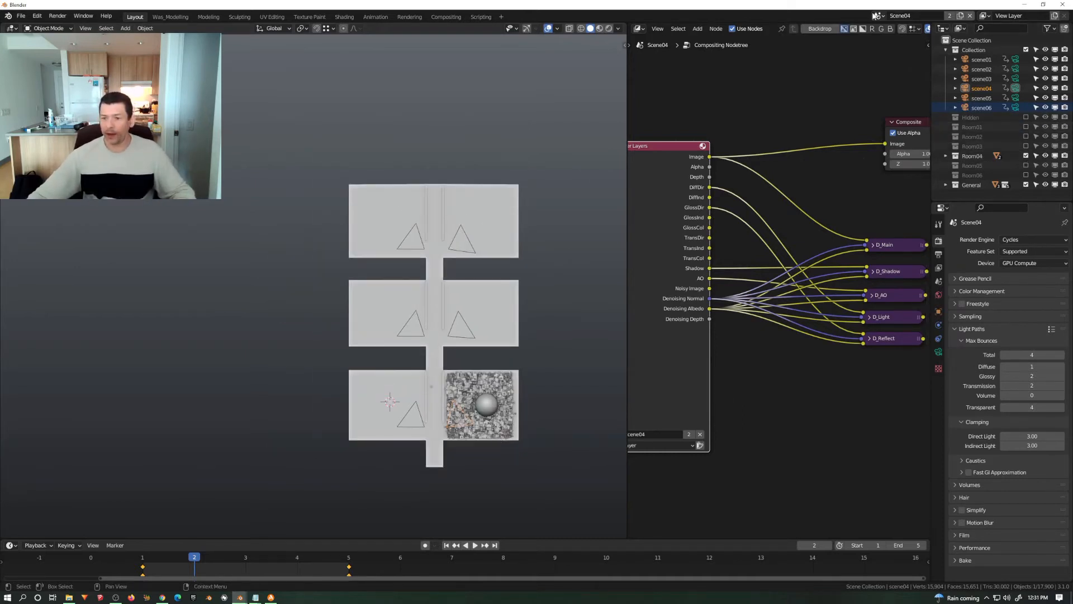
pyautogui.keyDown('shift'); pyautogui.moveTo(526, 280); pyautogui.dragTo(354, 270, button='middle'); pyautogui.keyUp('shift')
pyautogui.scroll(5, 335, 236)
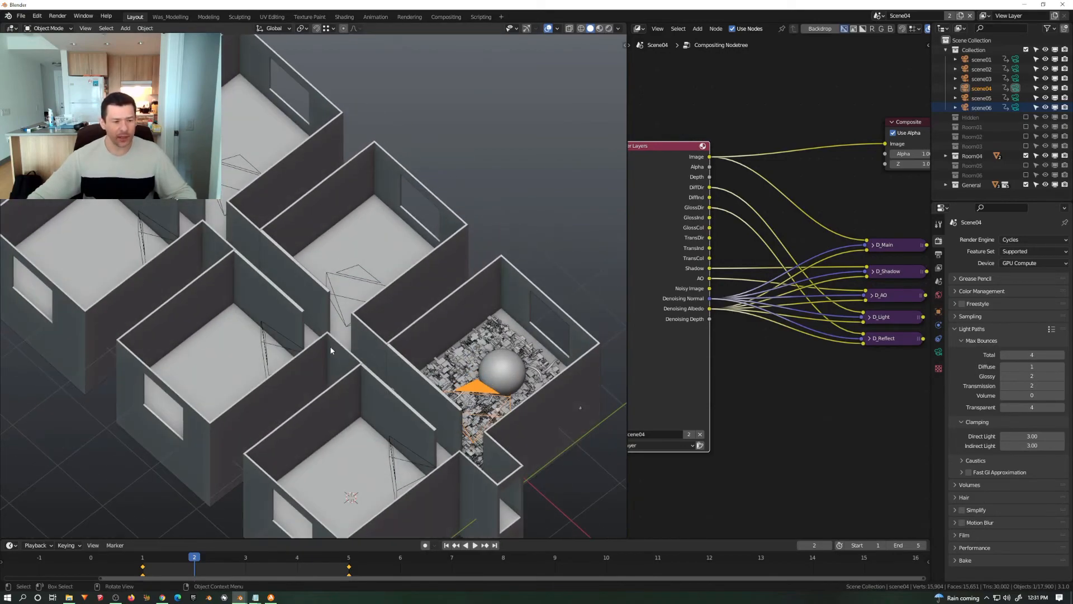
pyautogui.moveTo(330, 348); pyautogui.dragTo(358, 387, button='middle')
pyautogui.press('KP_7')
pyautogui.scroll(-4, 369, 369)
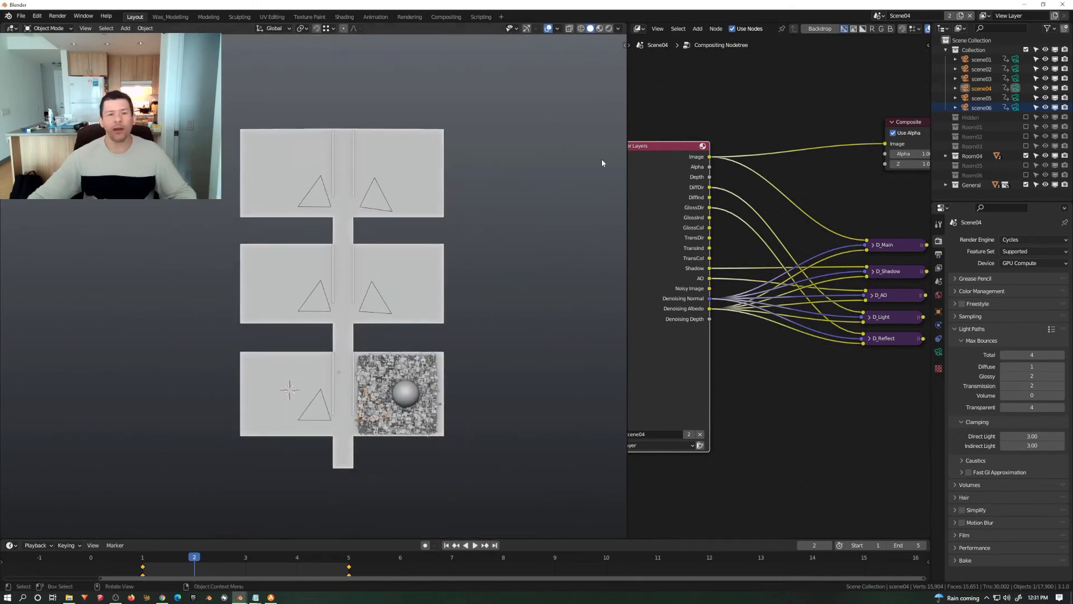
# Delete the general scene and make Scene01 the active scene.
pyautogui.click(878, 16)
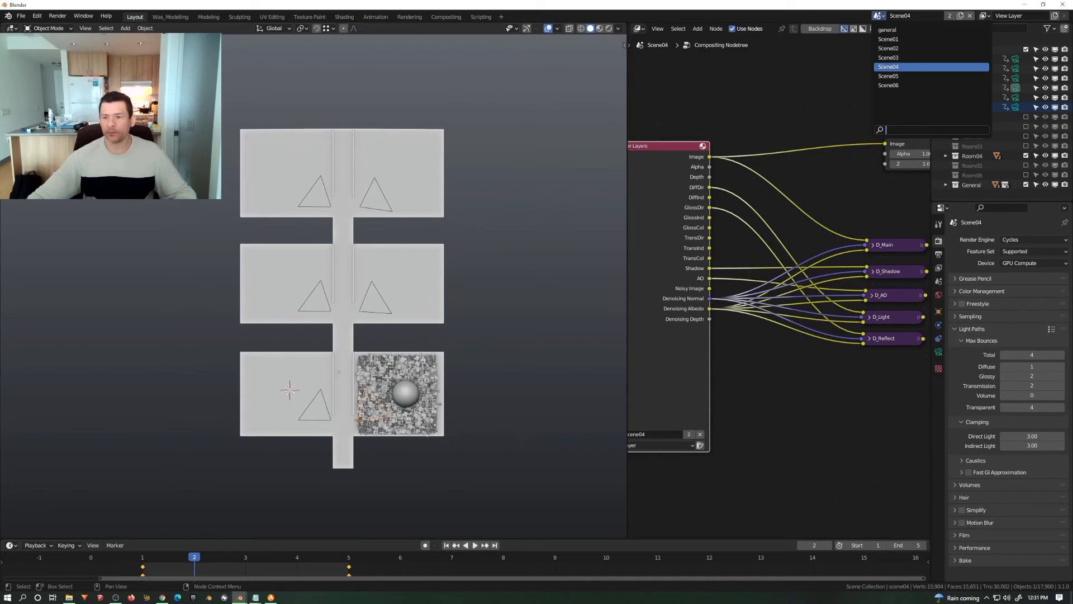
pyautogui.click(879, 16)
pyautogui.click(878, 16)
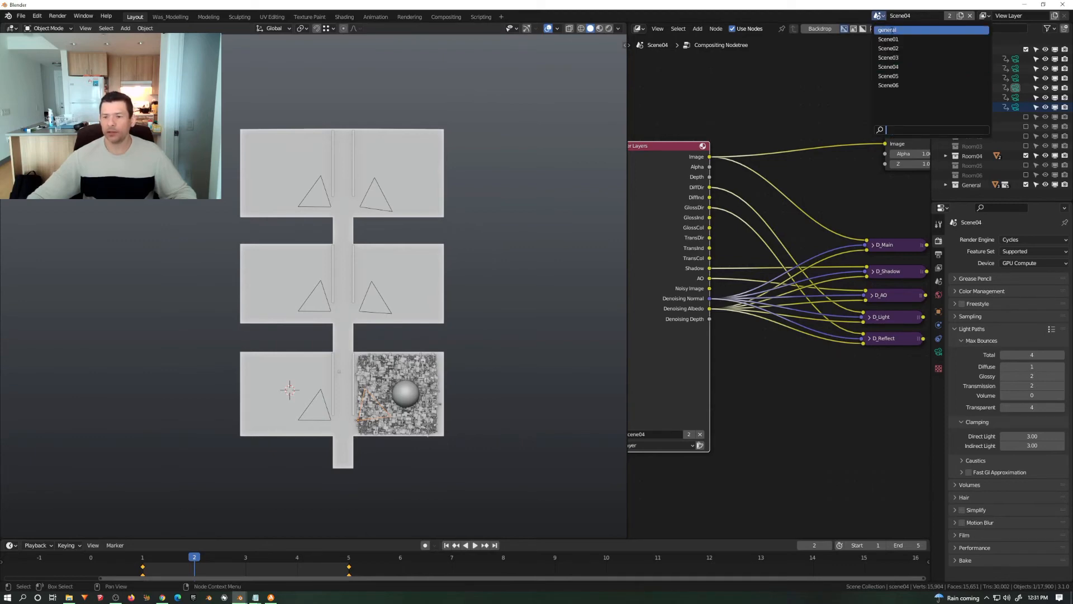
pyautogui.click(888, 39)
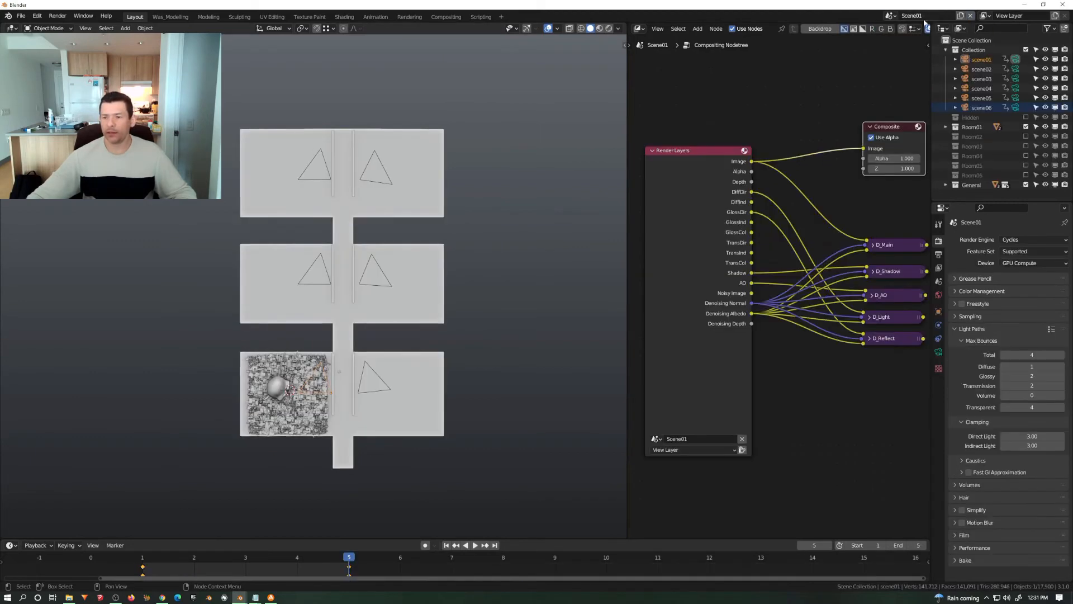
pyautogui.click(889, 16)
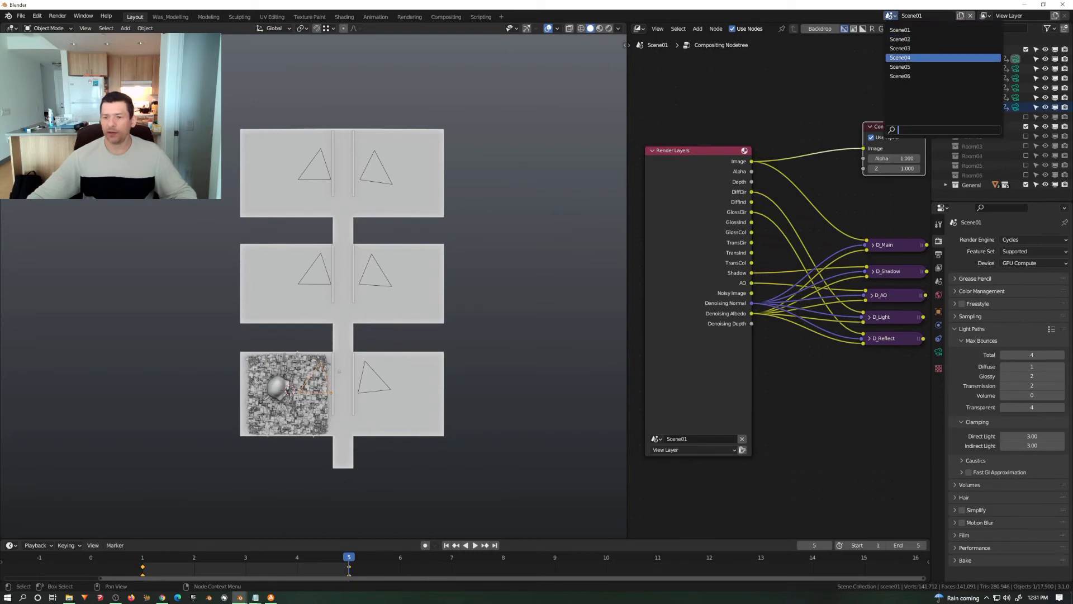
# Create a new empty scene and name it Master.
pyautogui.click(961, 17)
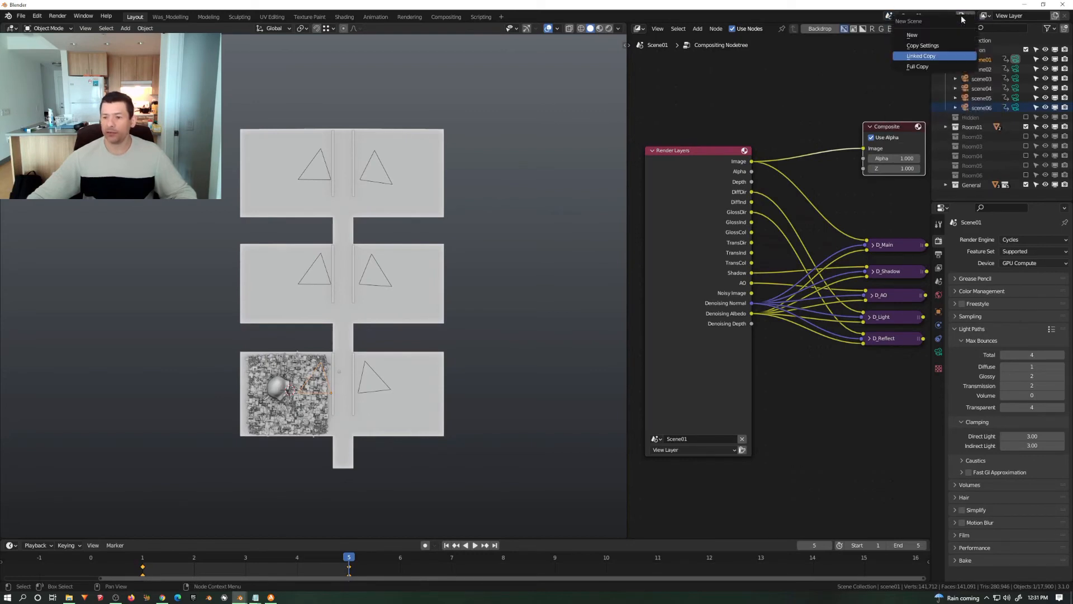
pyautogui.click(926, 36)
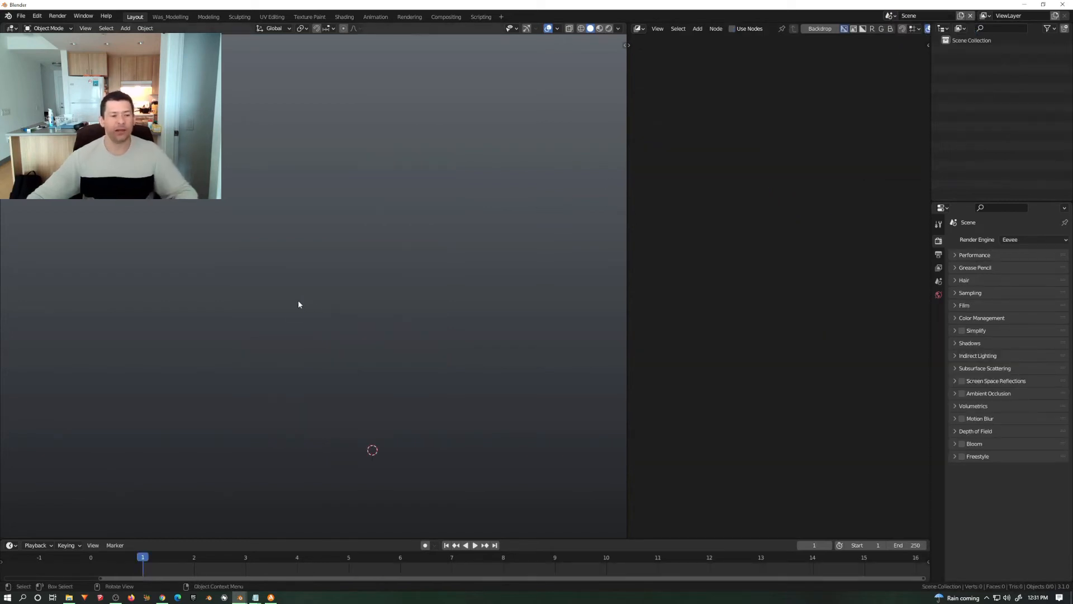
pyautogui.click(908, 16)
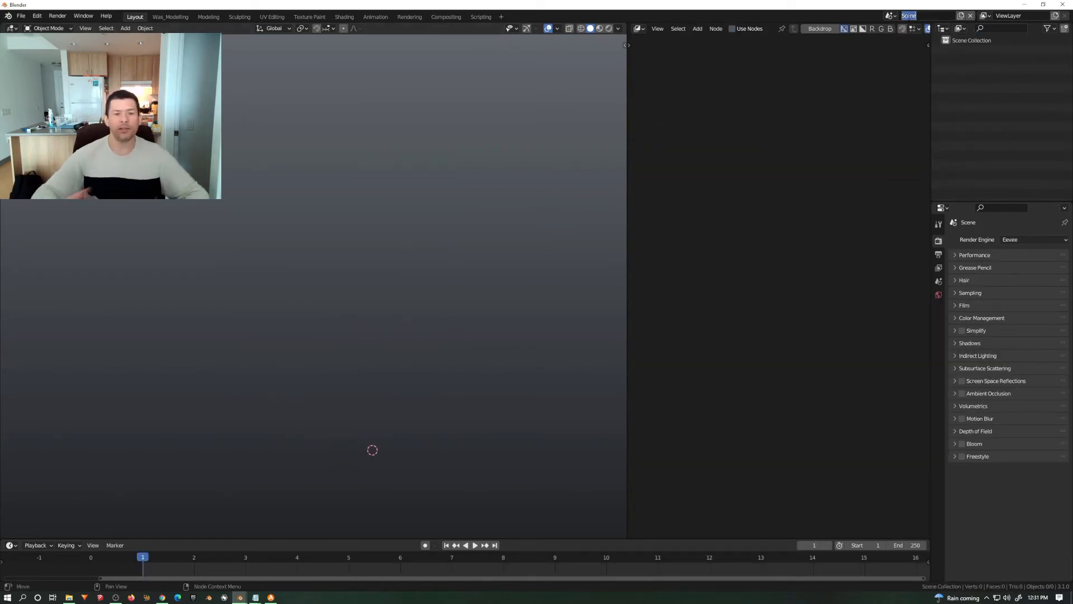
pyautogui.write('Master')
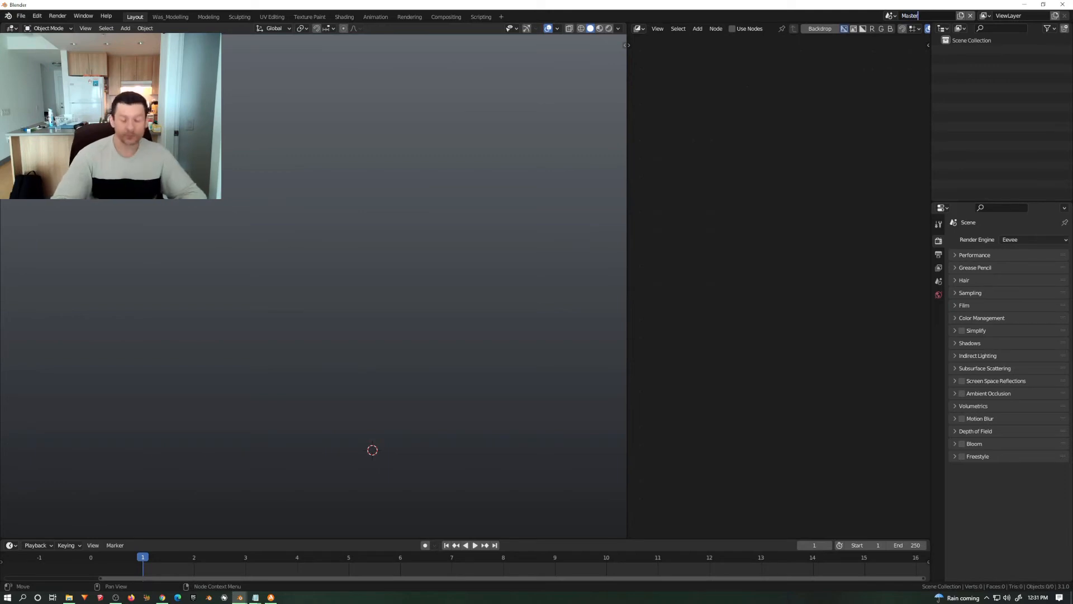
pyautogui.press('Return')
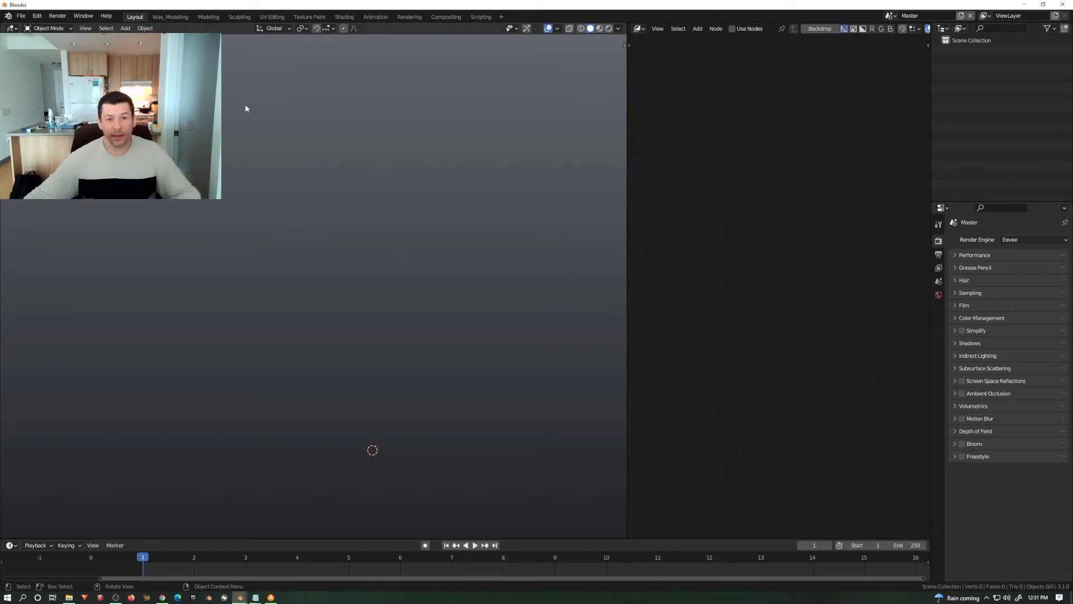
# Create an Animation folder inside WorkflowVideo and set it as the Master scene's render output path.
pyautogui.click(938, 254)
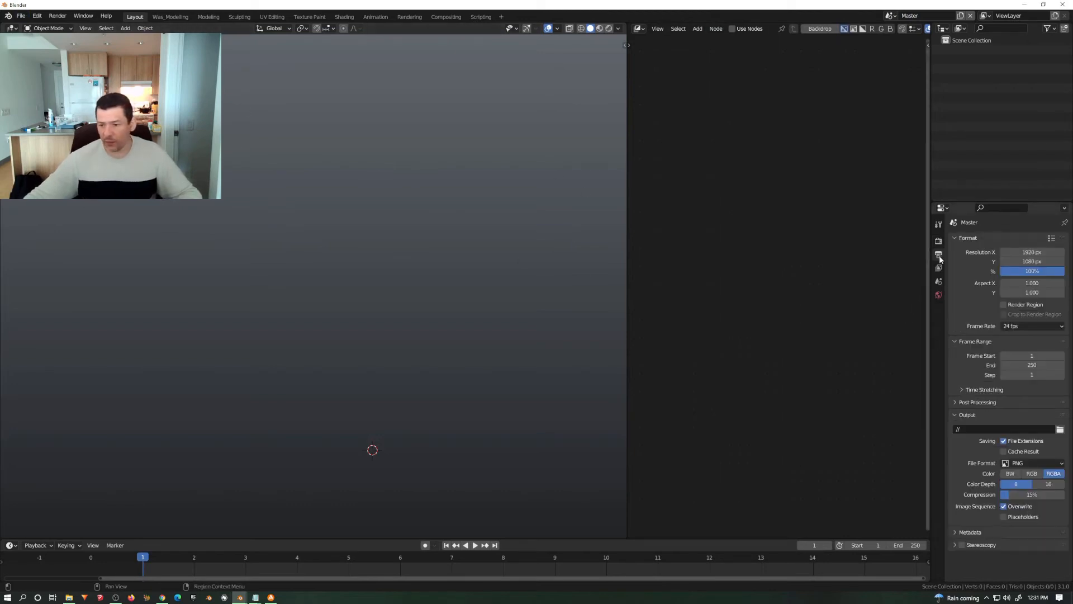
pyautogui.click(1059, 429)
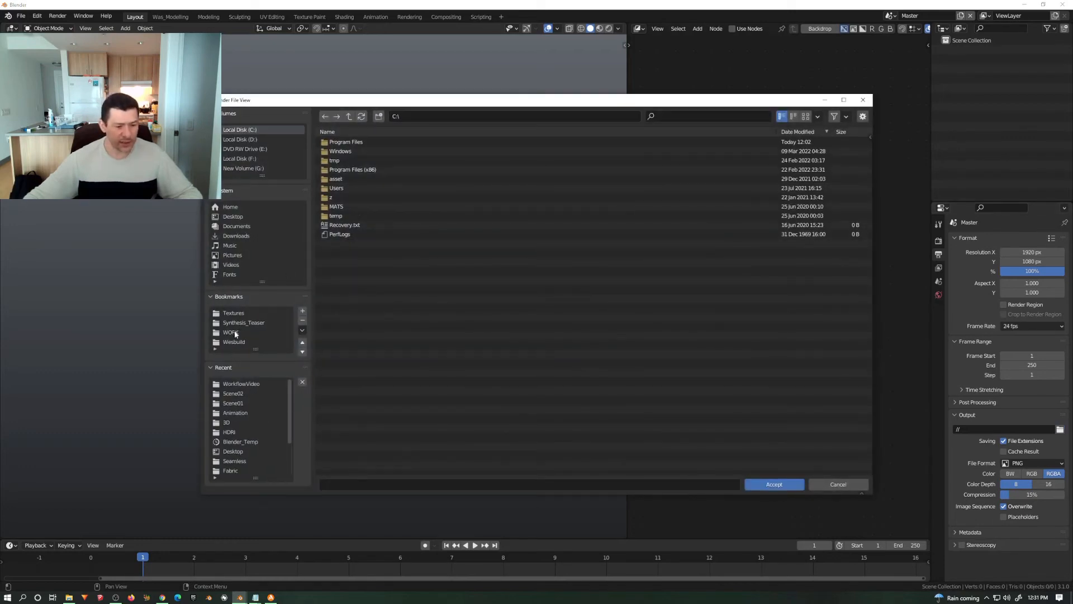
pyautogui.click(248, 384)
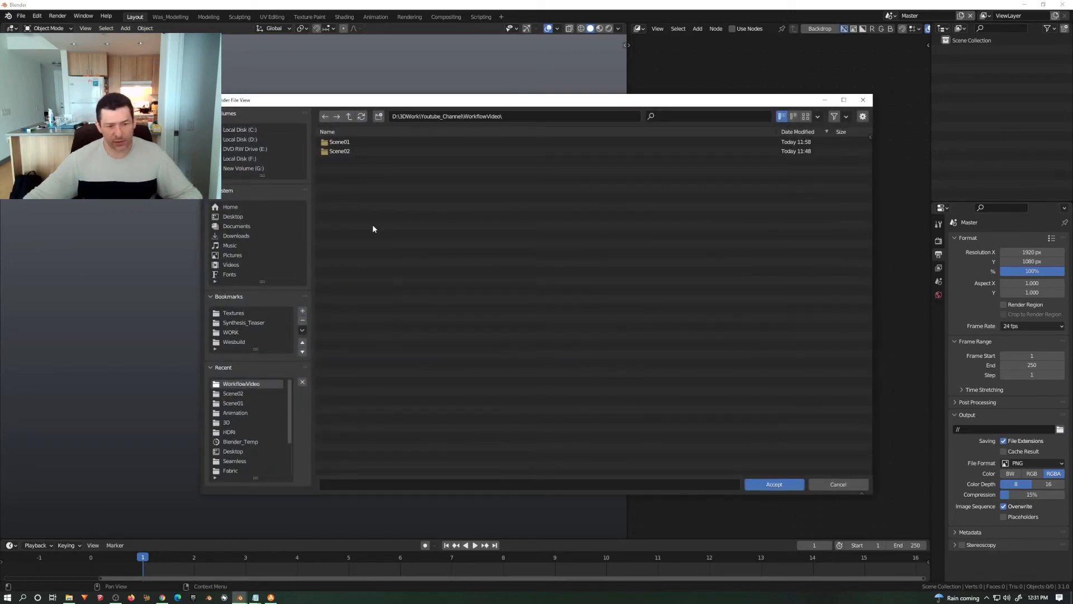
pyautogui.click(378, 116)
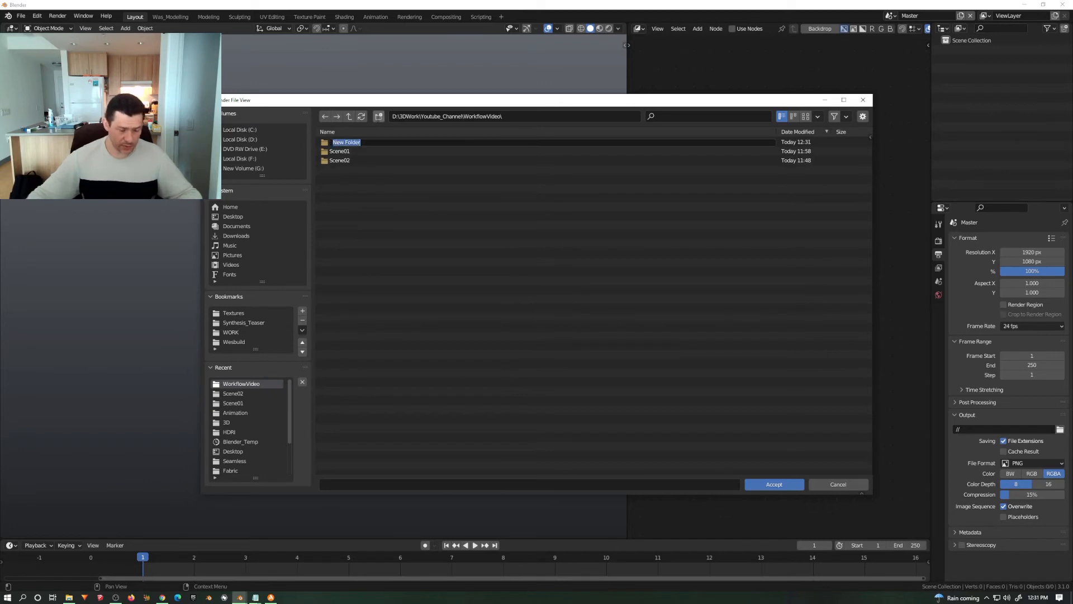
pyautogui.write('Animat')
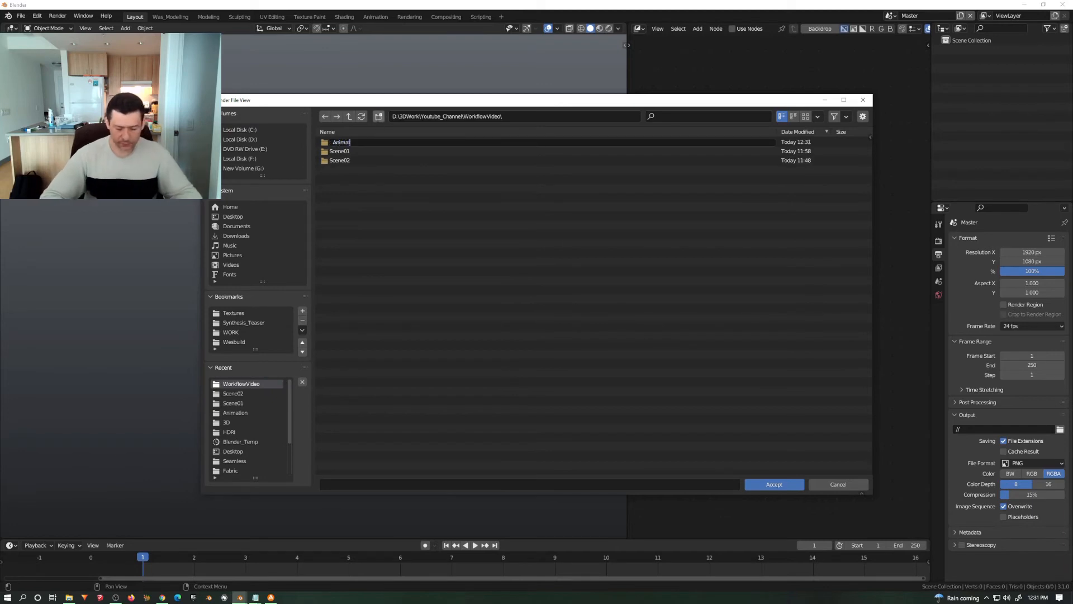
pyautogui.write('ion')
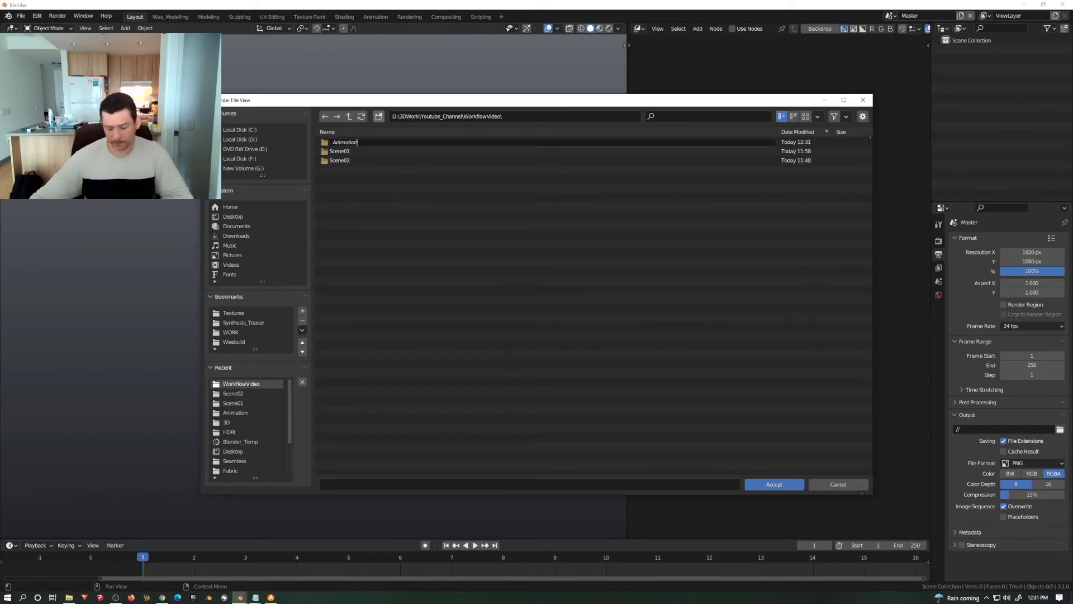
pyautogui.press('Return')
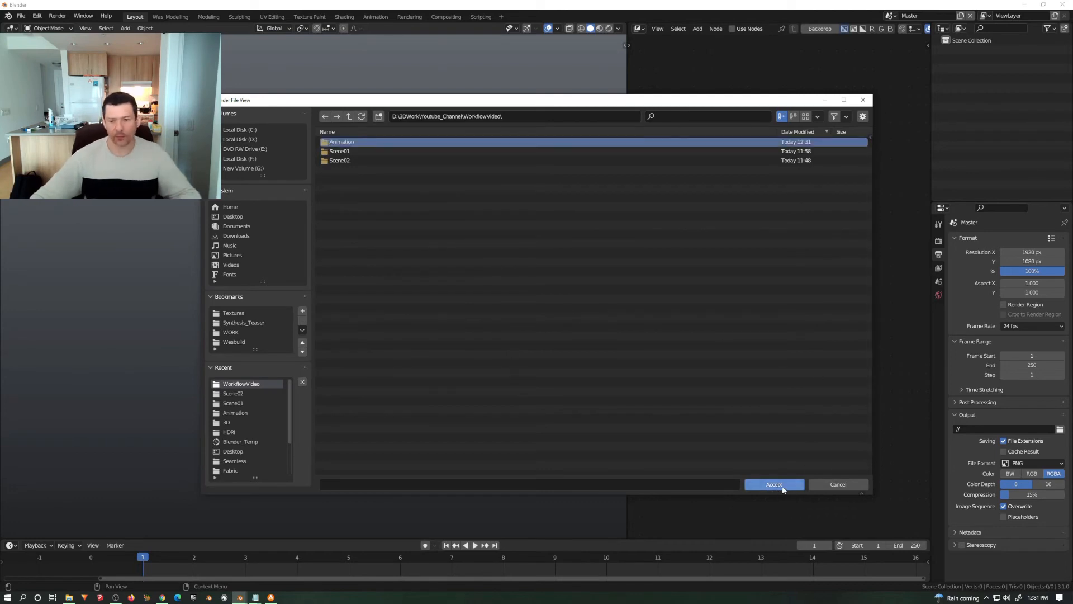
pyautogui.doubleClick(454, 142)
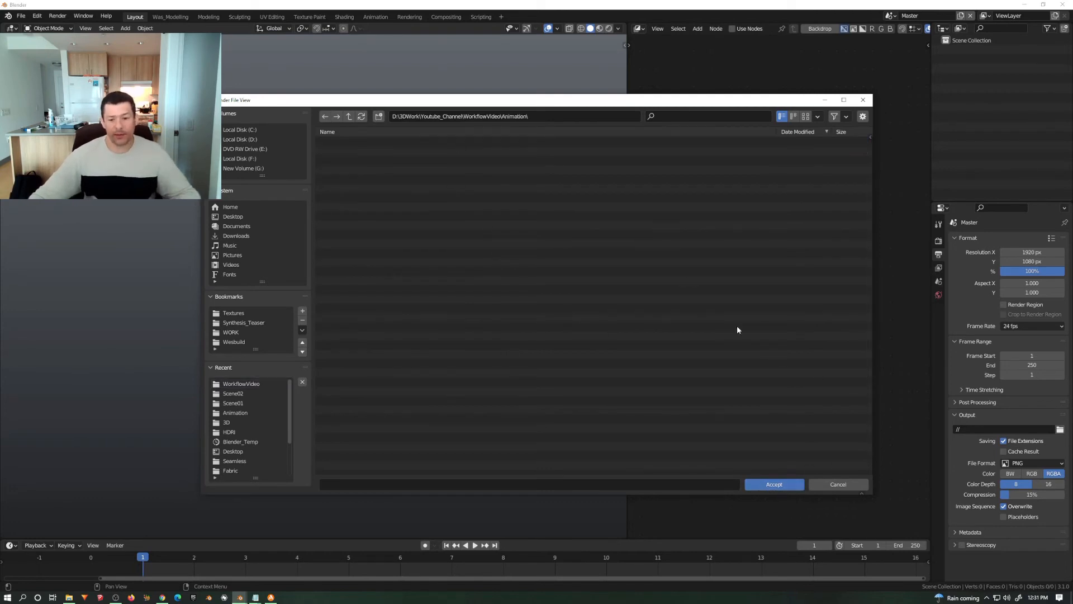
pyautogui.click(771, 484)
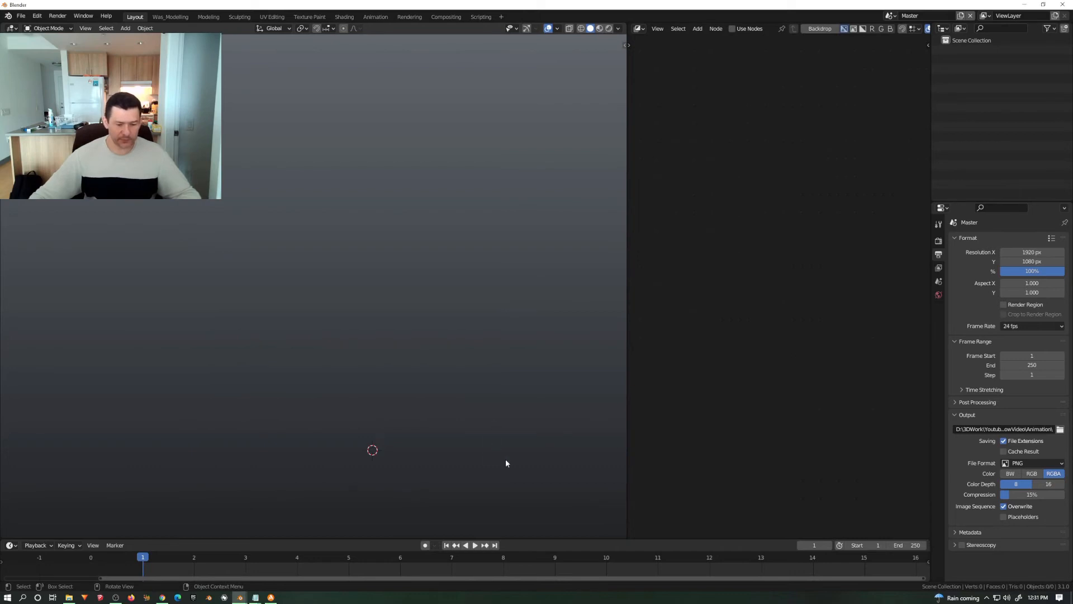
# Change the 3D viewport area to the Video Sequencer and widen it over the compositor area.
pyautogui.moveTo(698, 560); pyautogui.dragTo(667, 570, button='middle')
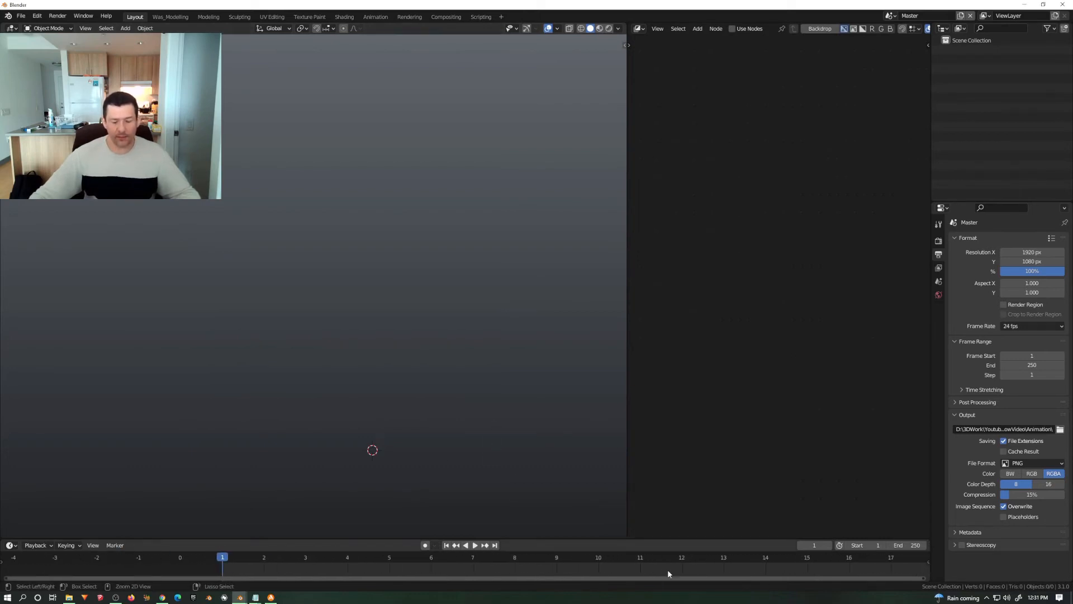
pyautogui.click(14, 29)
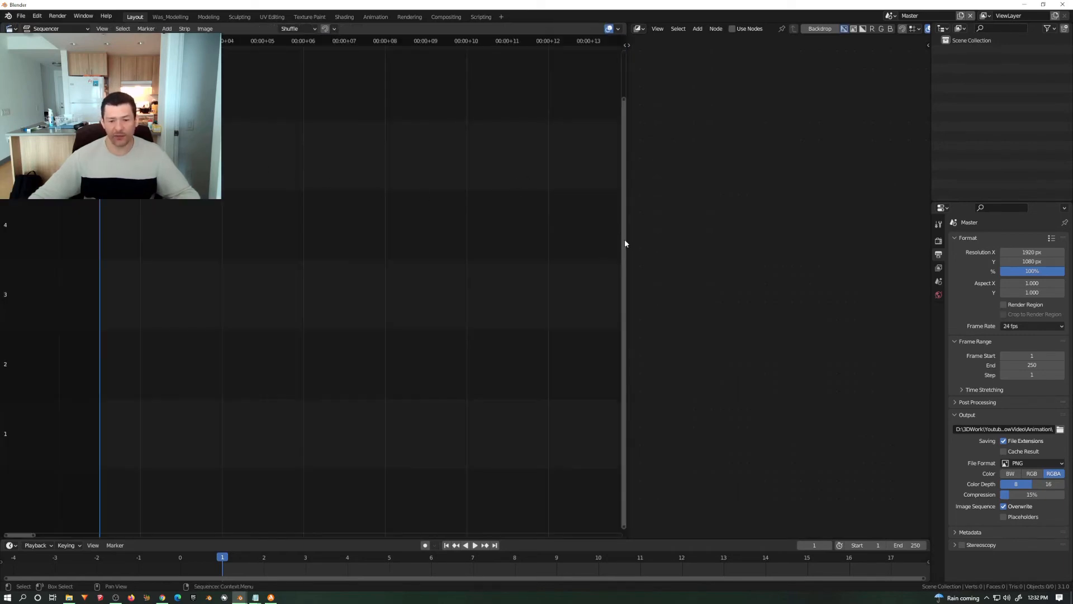
pyautogui.moveTo(627, 240); pyautogui.dragTo(838, 264)
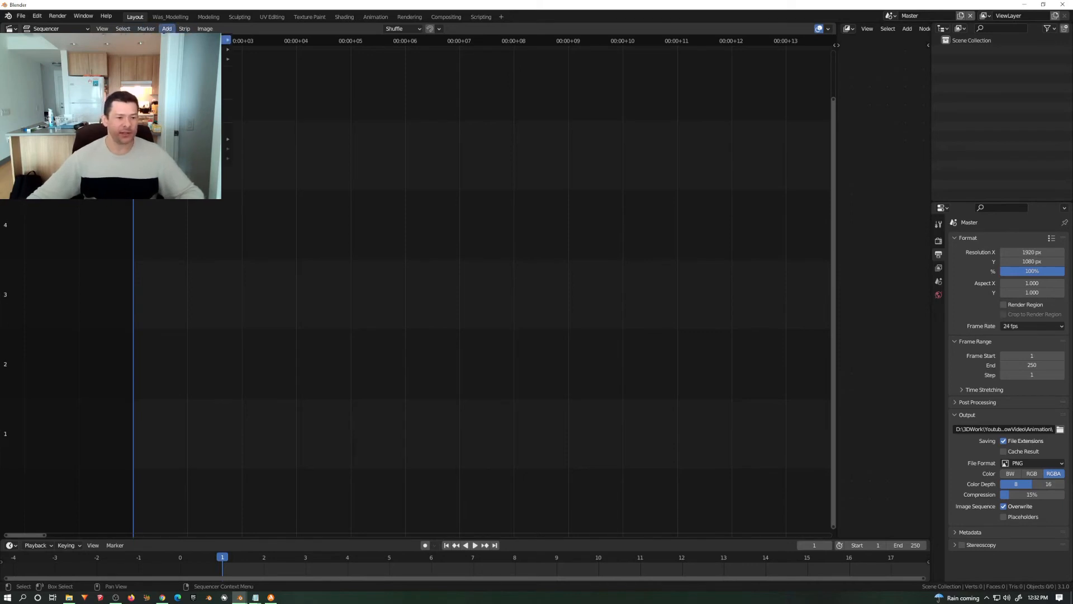
# Add scene strips for Scene01, Scene02 and Scene03 to the Master scene's sequencer.
pyautogui.moveTo(223, 40)
pyautogui.click(257, 42)
pyautogui.click(167, 29)
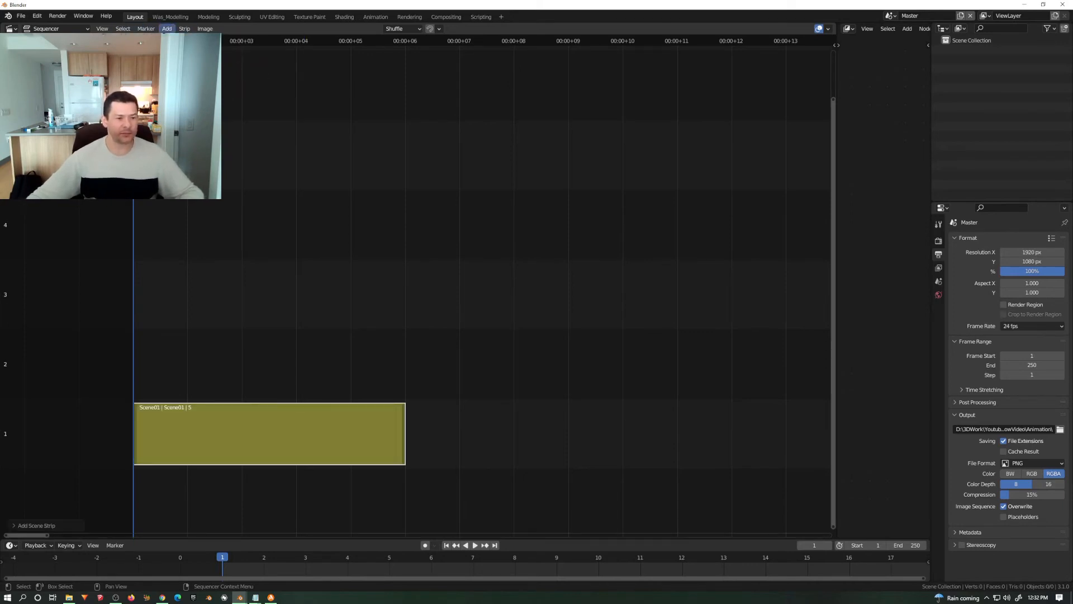
pyautogui.click(274, 50)
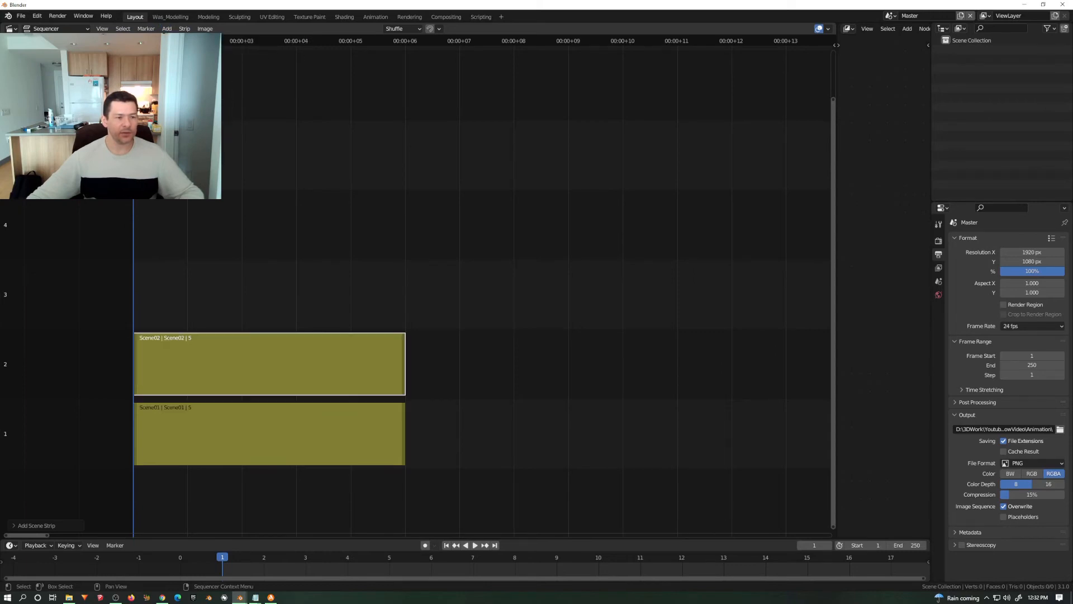
pyautogui.click(167, 29)
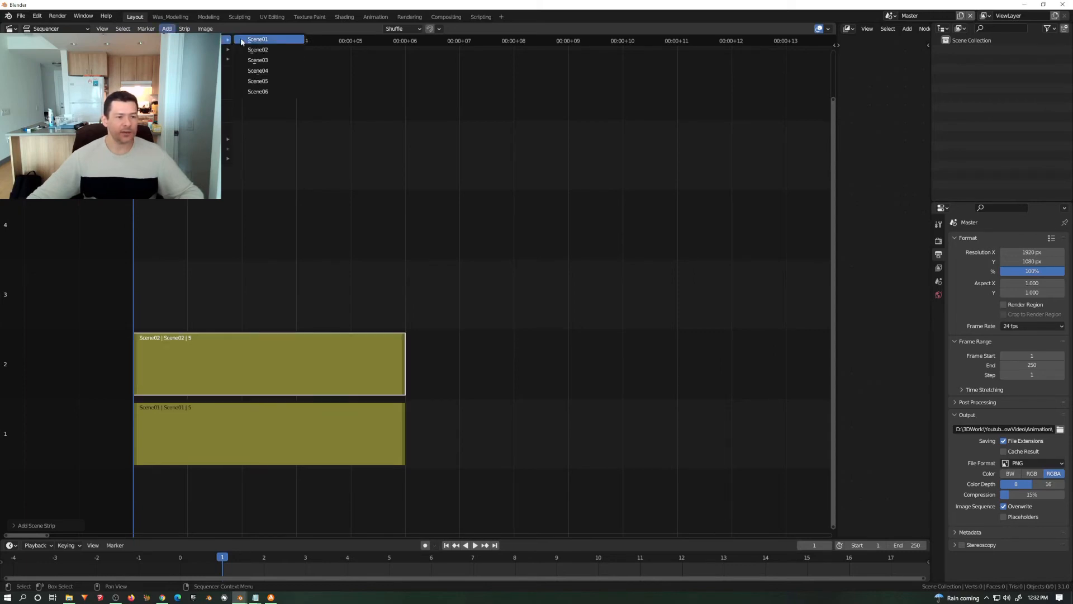
pyautogui.click(270, 60)
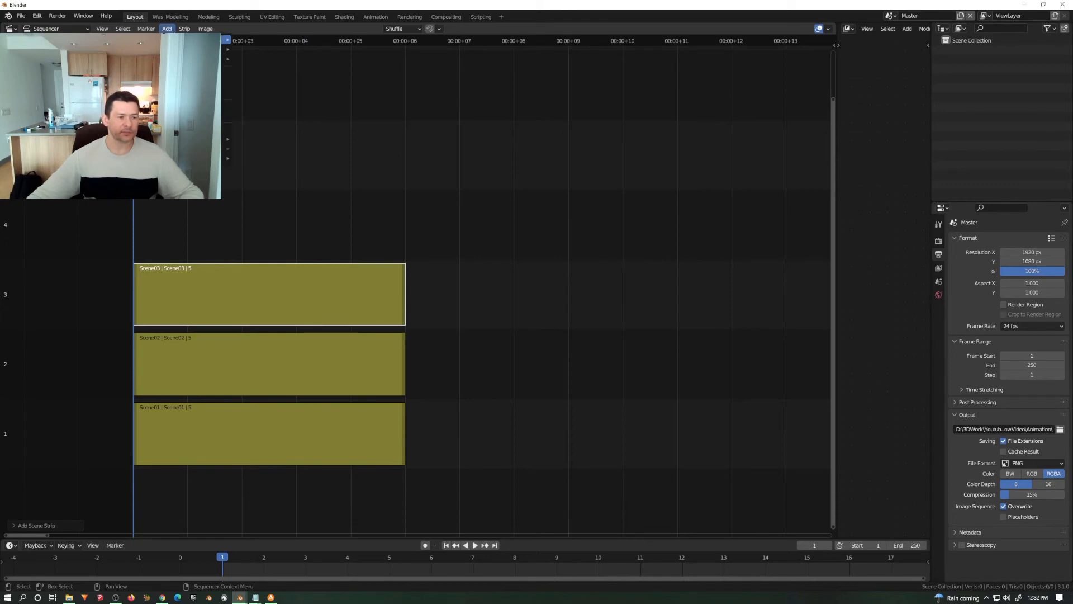
# Add scene strips for Scene04, Scene05 and Scene06 to the Master scene's sequencer.
pyautogui.click(167, 29)
pyautogui.click(277, 72)
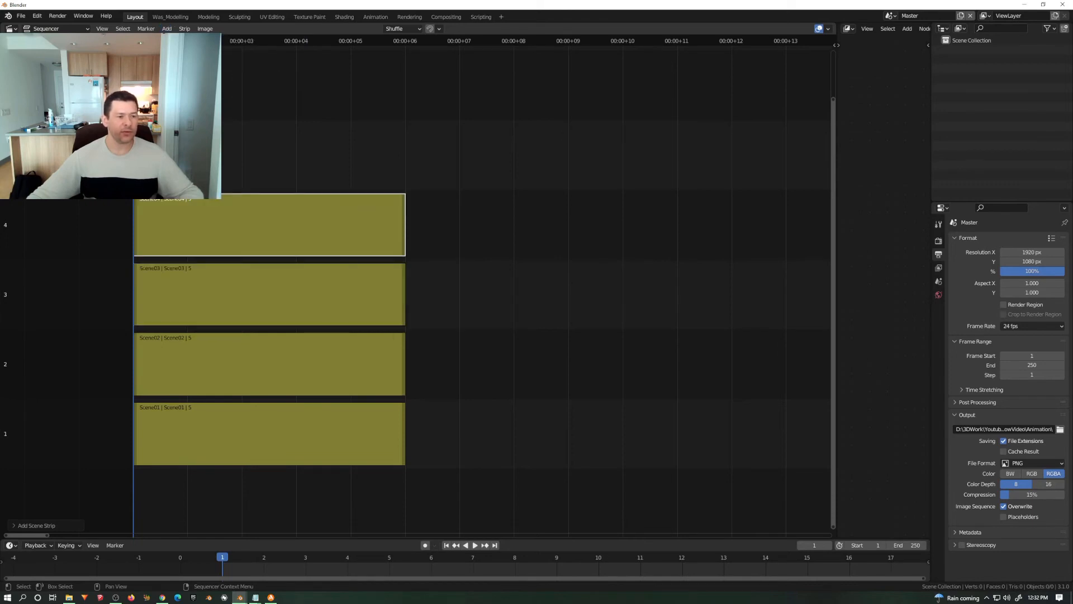
pyautogui.click(166, 28)
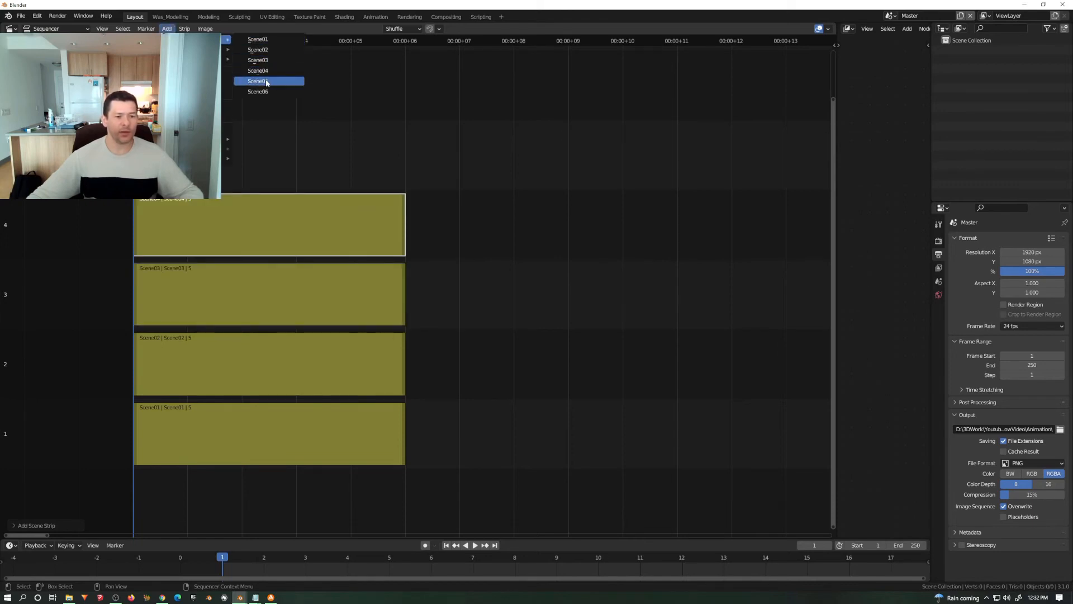
pyautogui.click(267, 83)
pyautogui.click(167, 29)
pyautogui.moveTo(215, 40)
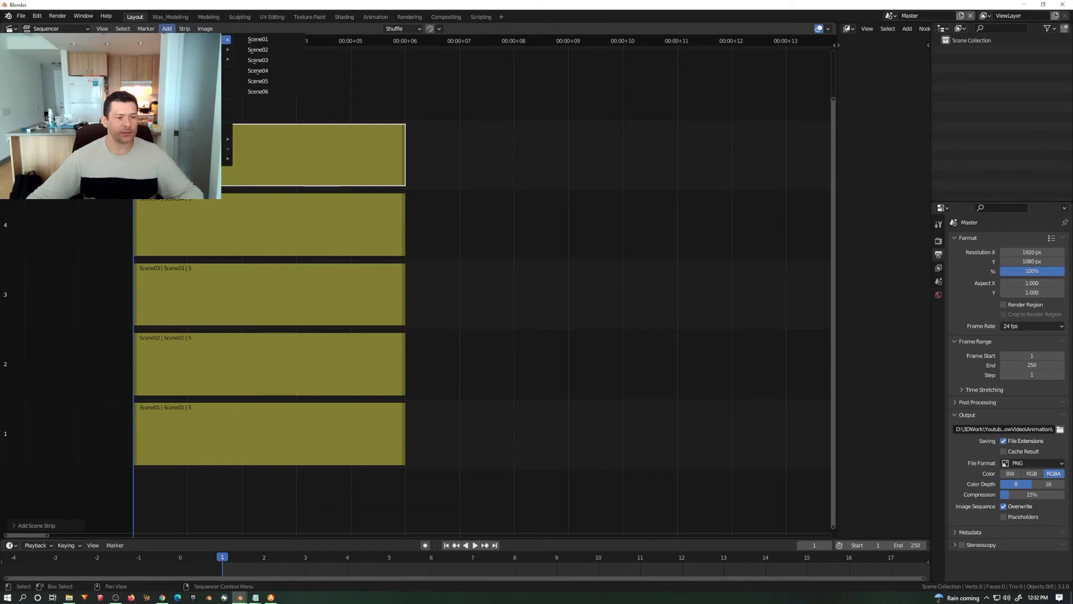
pyautogui.click(272, 91)
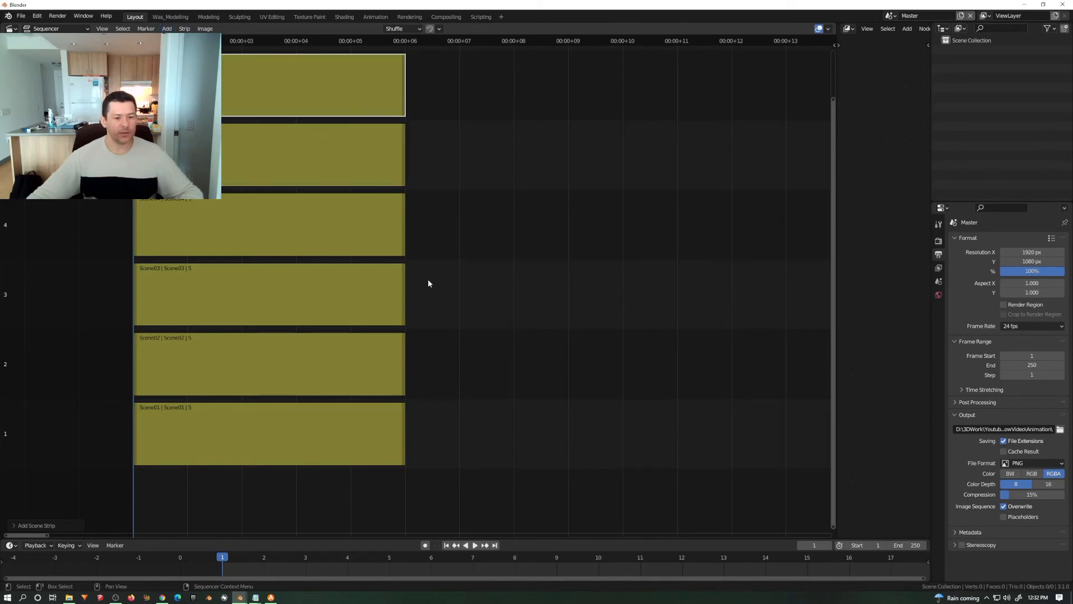
# Move the Scene02, Scene03 and Scene04 strips into channel 1, placed end to end after the Scene01 strip.
pyautogui.scroll(-4, 457, 347)
pyautogui.scroll(1, 585, 404)
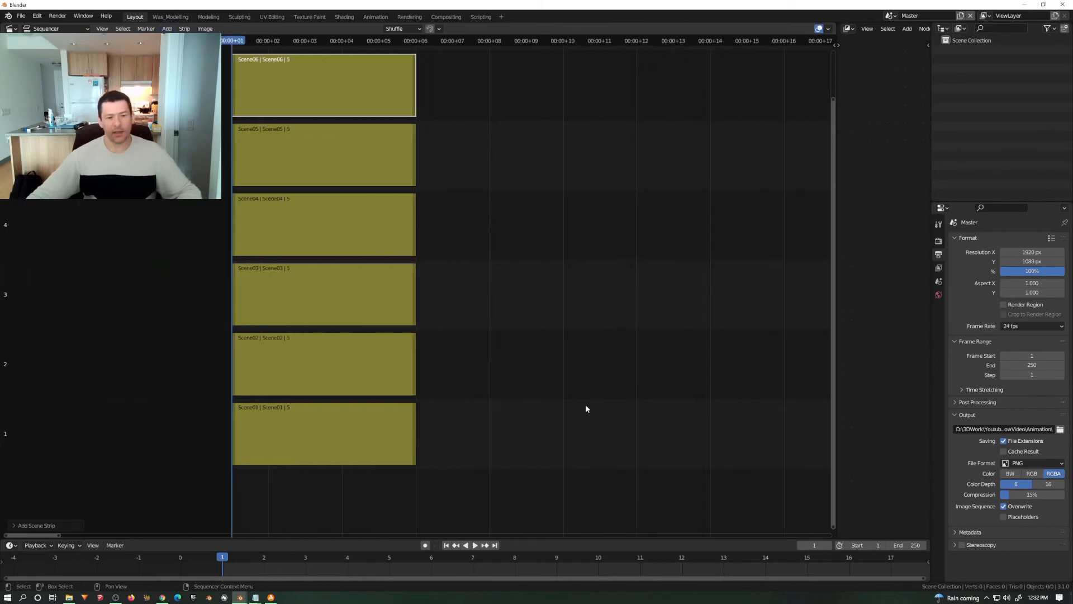
pyautogui.scroll(1, 585, 404)
pyautogui.moveTo(588, 410); pyautogui.dragTo(460, 421, button='middle')
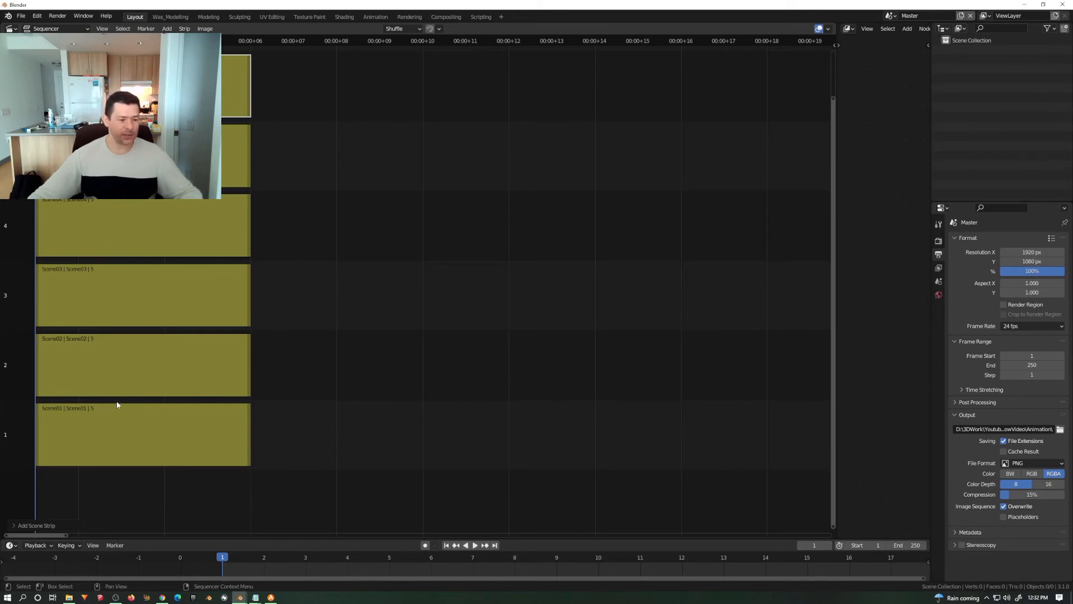
pyautogui.moveTo(69, 371); pyautogui.dragTo(257, 404)
pyautogui.moveTo(179, 323); pyautogui.dragTo(559, 436)
pyautogui.moveTo(204, 235); pyautogui.dragTo(808, 443)
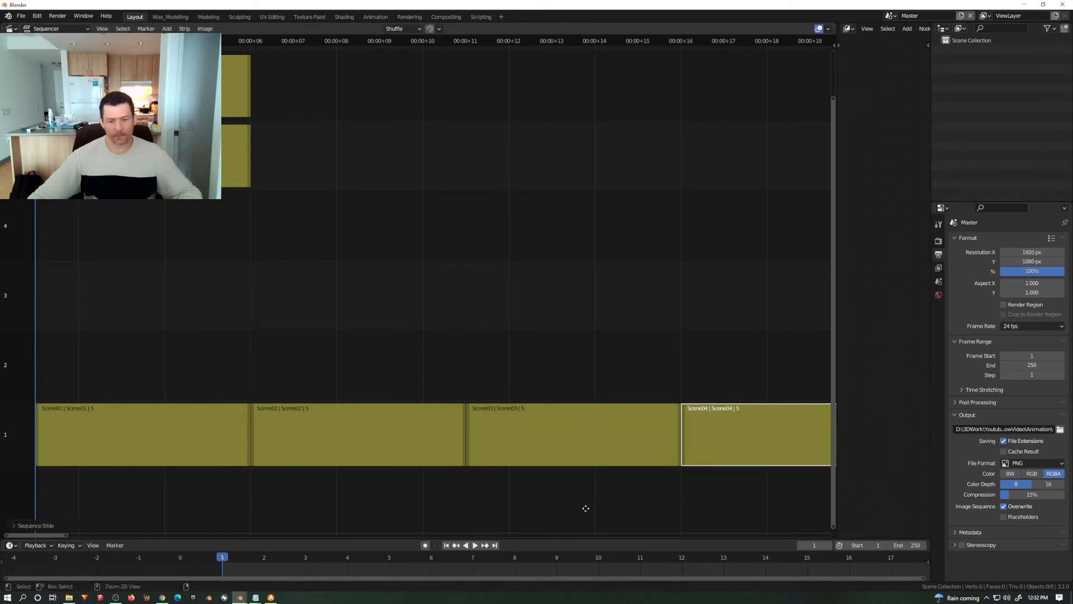
# Place the Scene05 and Scene06 strips end to end after Scene04 in channel 1, and narrow the sequencer area to widen the compositor.
pyautogui.scroll(-6, 585, 507)
pyautogui.scroll(1, 527, 354)
pyautogui.moveTo(527, 354); pyautogui.dragTo(270, 348, button='middle')
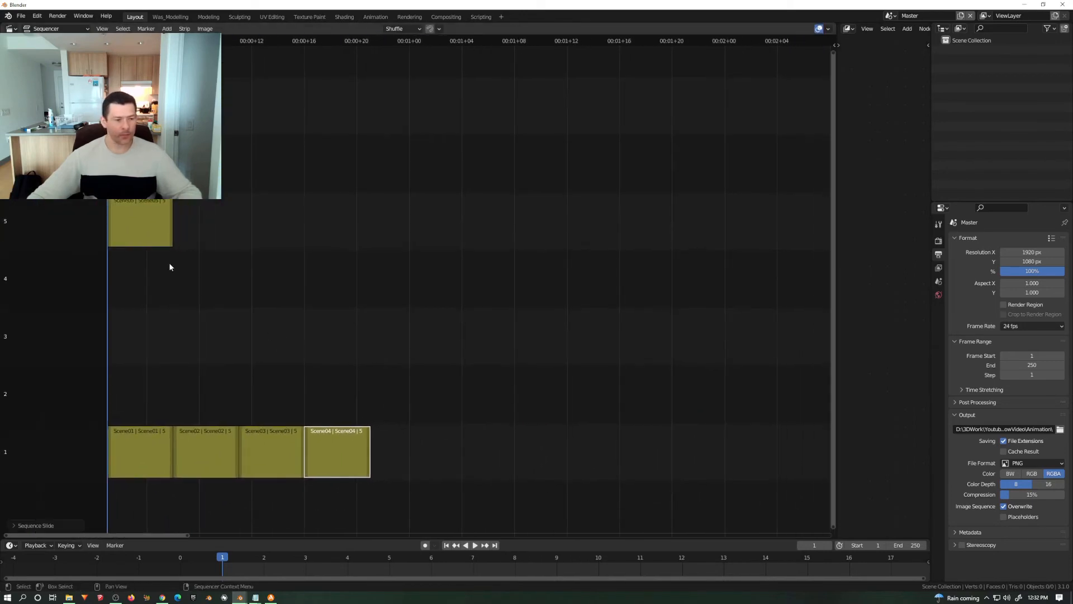
pyautogui.moveTo(128, 216); pyautogui.dragTo(393, 440)
pyautogui.moveTo(147, 170); pyautogui.dragTo(471, 438)
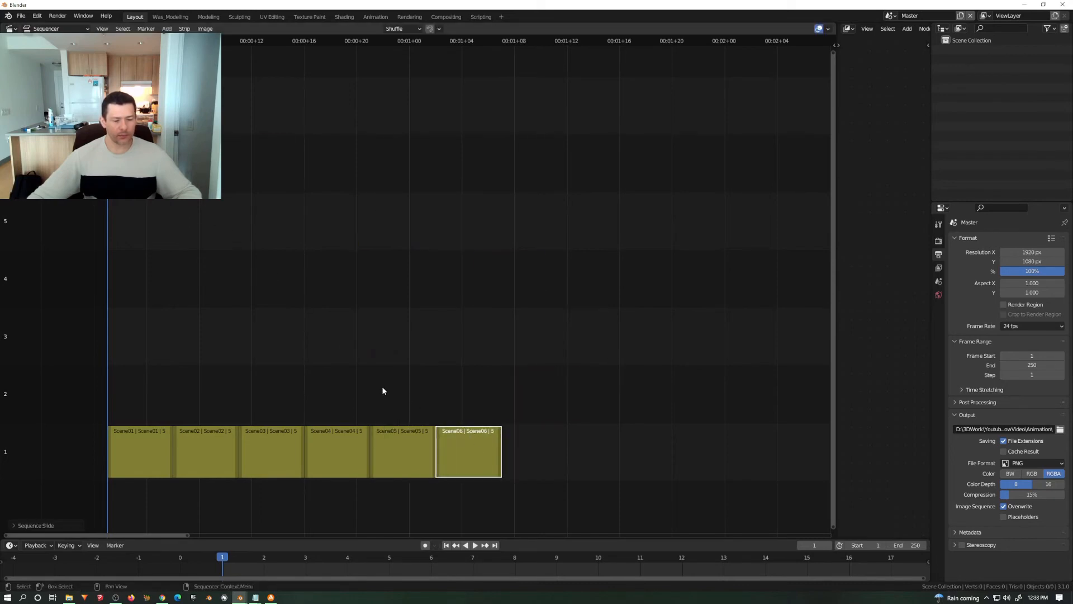
pyautogui.keyDown('ctrl'); pyautogui.moveTo(383, 390); pyautogui.dragTo(553, 302, button='middle'); pyautogui.keyUp('ctrl')
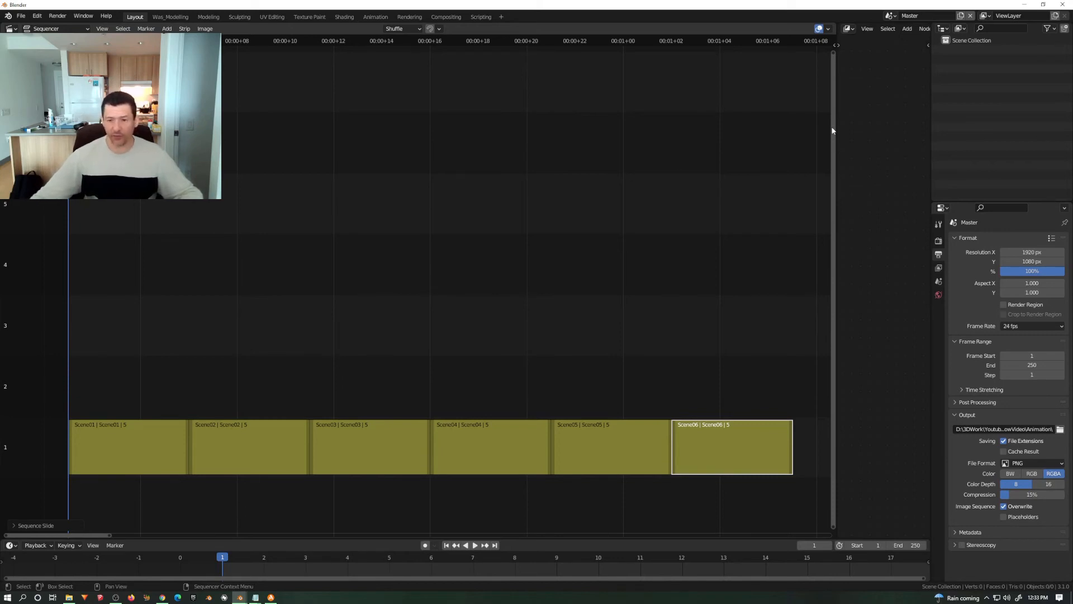
pyautogui.moveTo(836, 120); pyautogui.dragTo(508, 119)
pyautogui.click(101, 29)
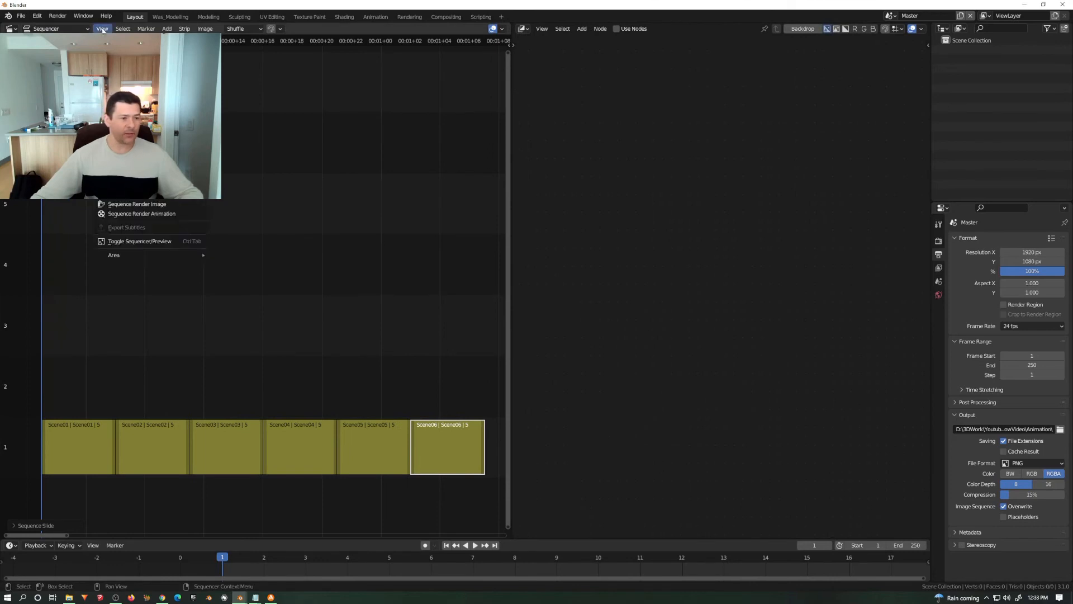
pyautogui.click(139, 214)
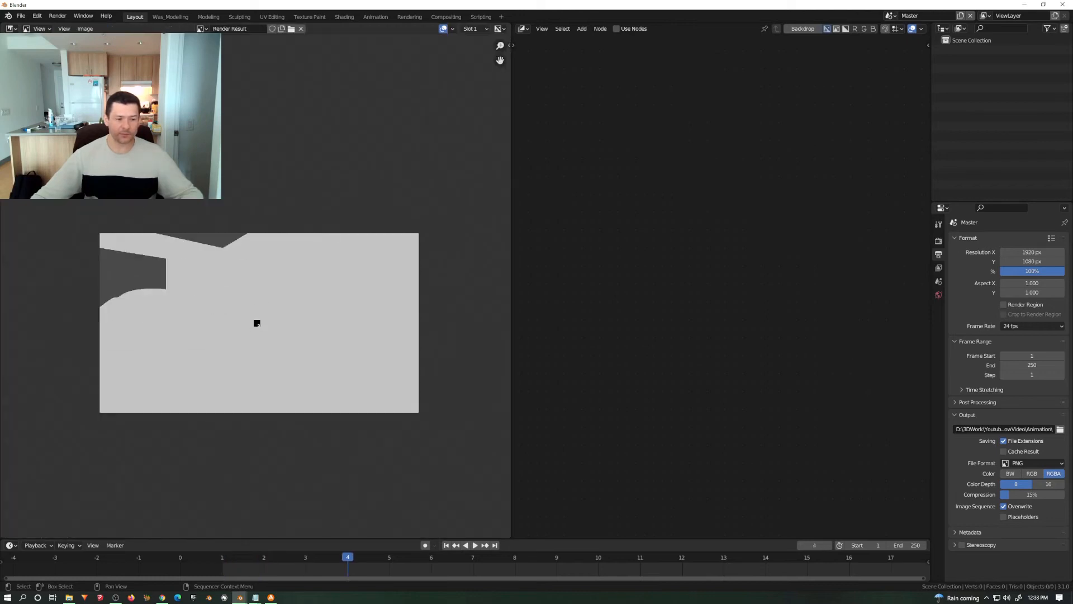
pyautogui.press('Escape')
pyautogui.press('Escape')
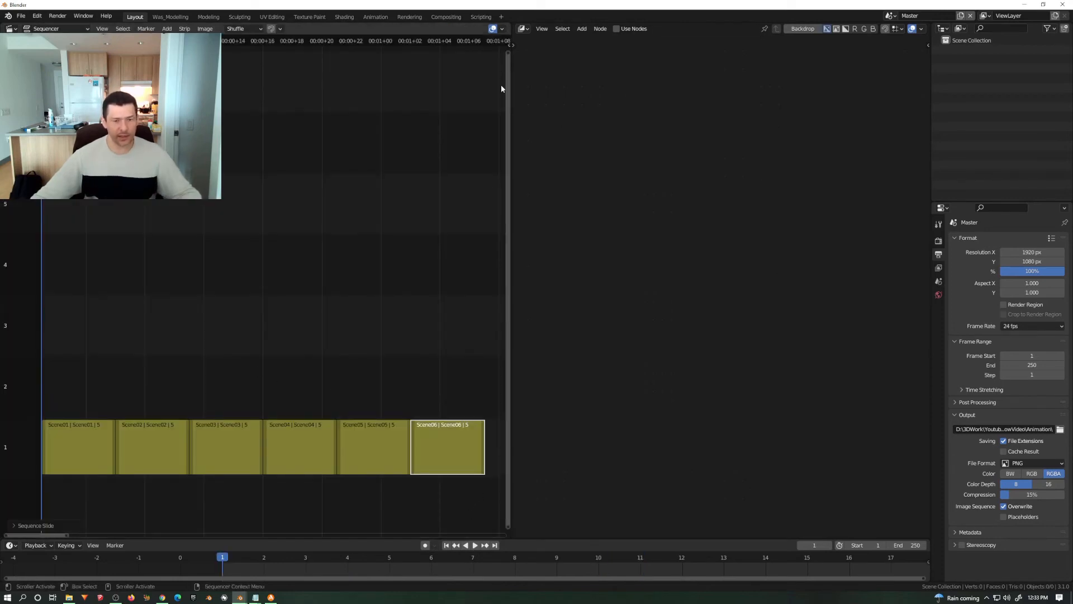
# Move the playhead to the end of the Scene06 strip and set the Master scene's end frame to 31.
pyautogui.moveTo(481, 41); pyautogui.dragTo(489, 43)
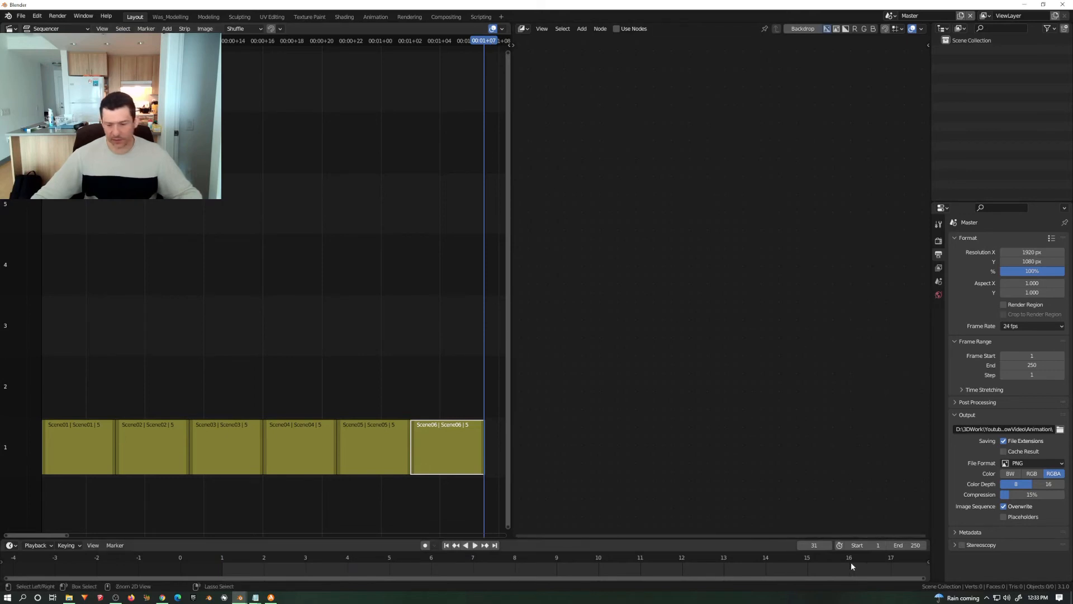
pyautogui.keyDown('ctrl'); pyautogui.moveTo(851, 563); pyautogui.dragTo(536, 565, button='middle'); pyautogui.keyUp('ctrl')
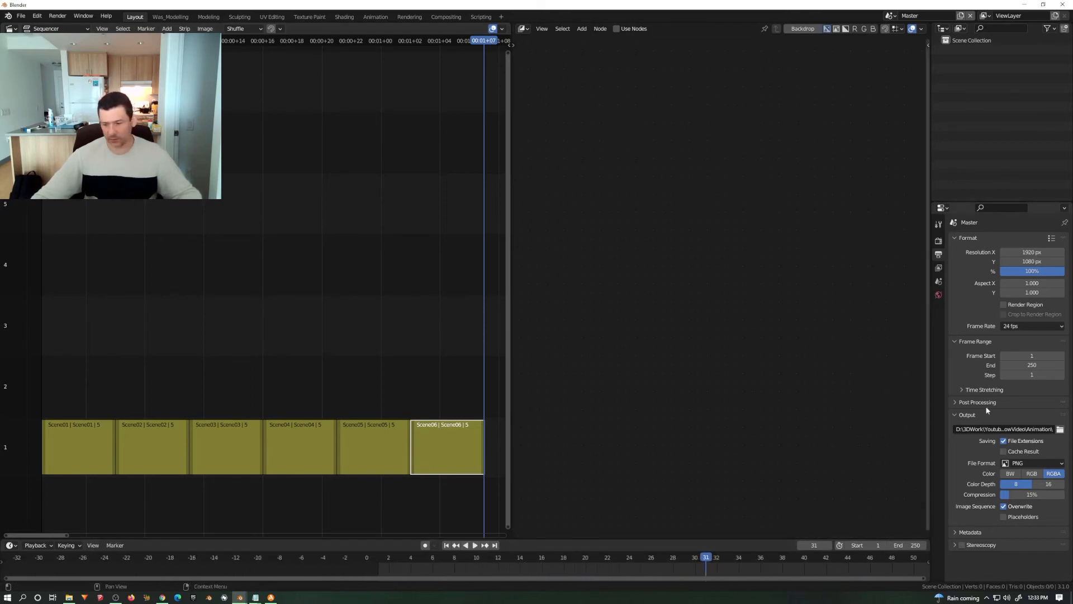
pyautogui.click(1031, 365)
pyautogui.write('31')
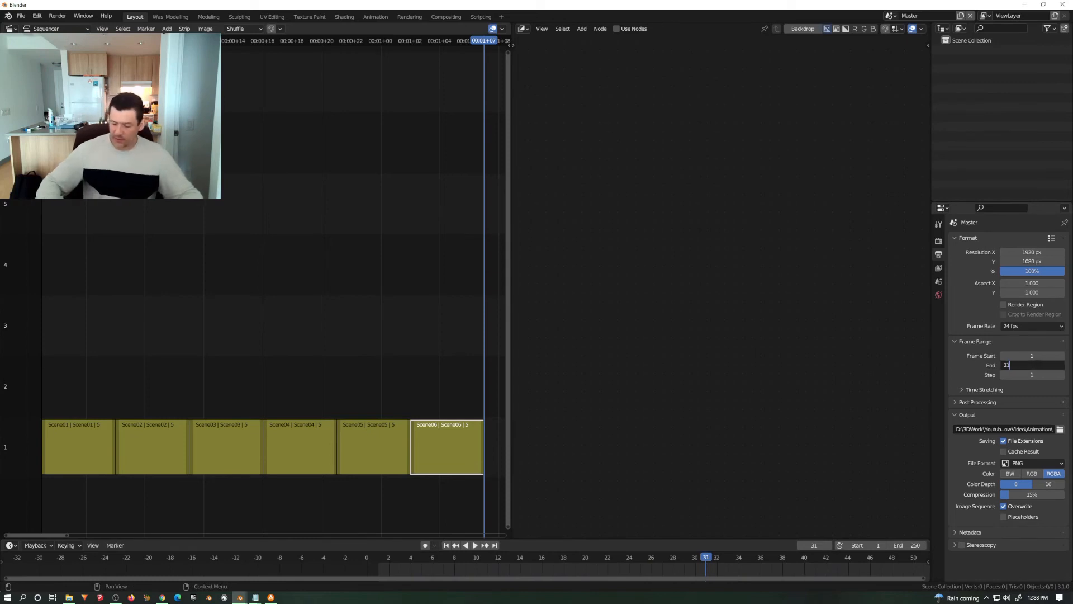
pyautogui.press('Return')
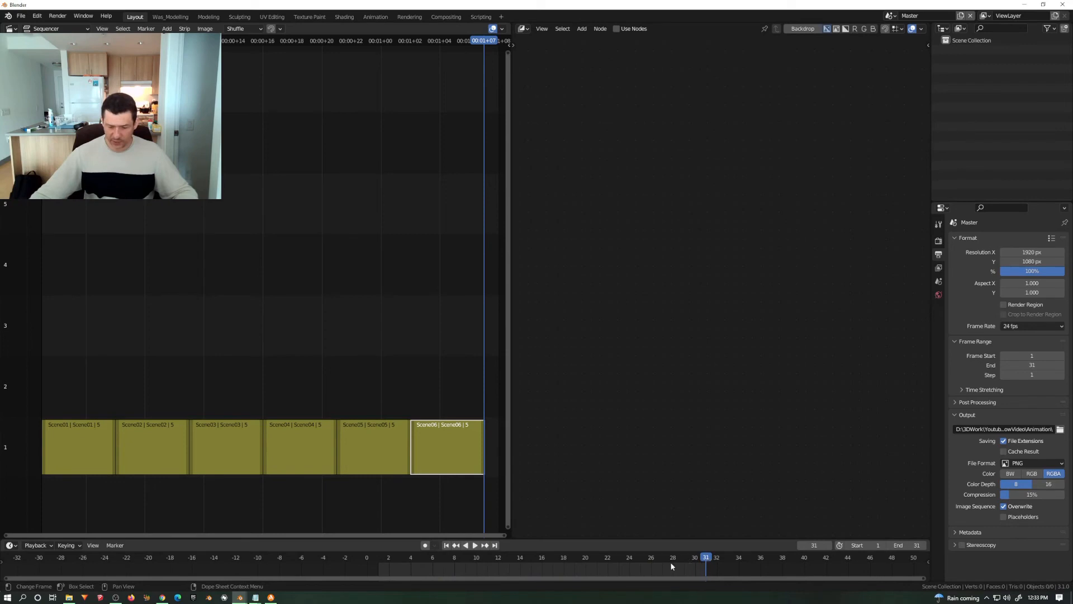
pyautogui.moveTo(670, 565); pyautogui.dragTo(522, 565, button='middle')
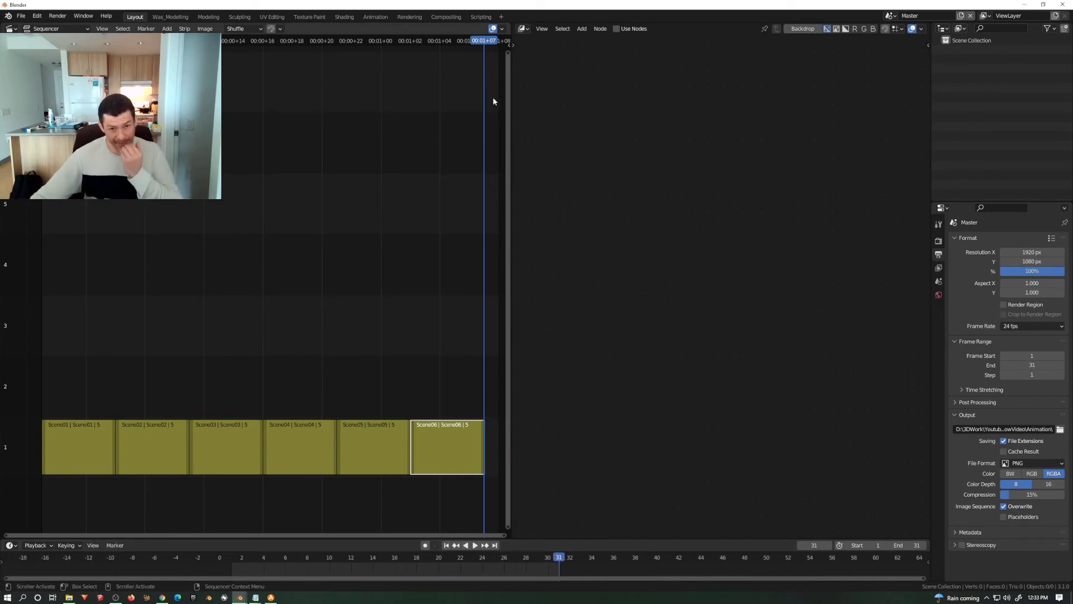
# Enable compositing nodes for the Master scene and move the Composite node away from the Render Layers node.
pyautogui.click(523, 28)
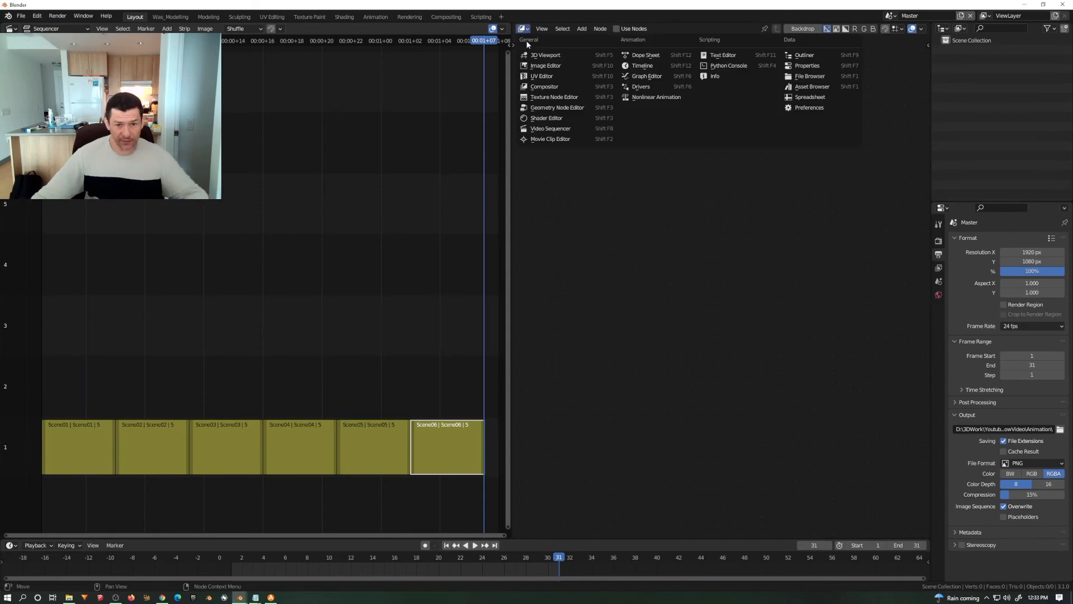
pyautogui.click(538, 88)
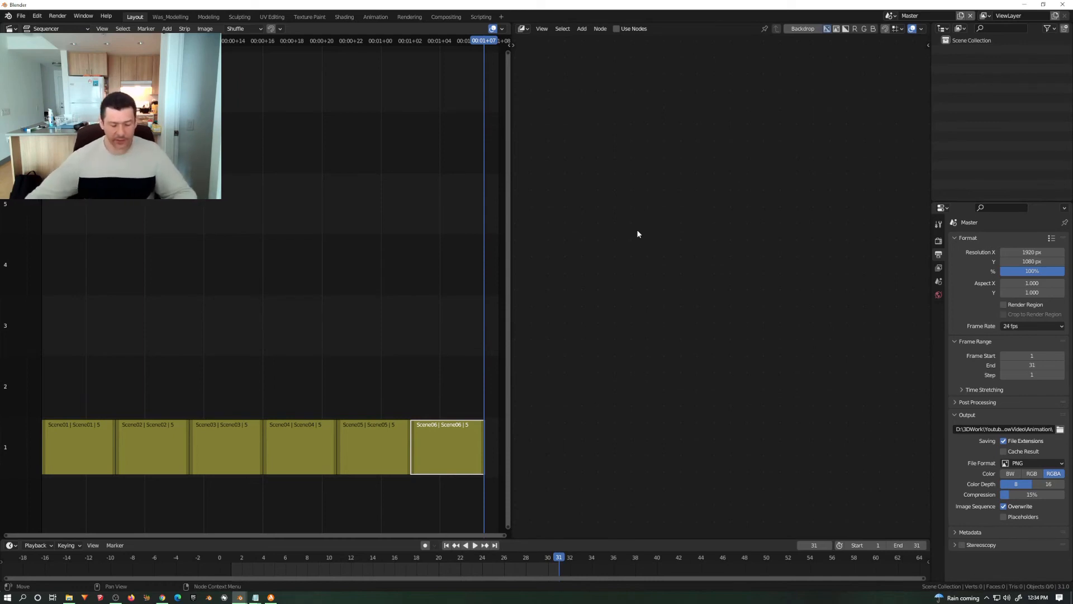
pyautogui.click(616, 29)
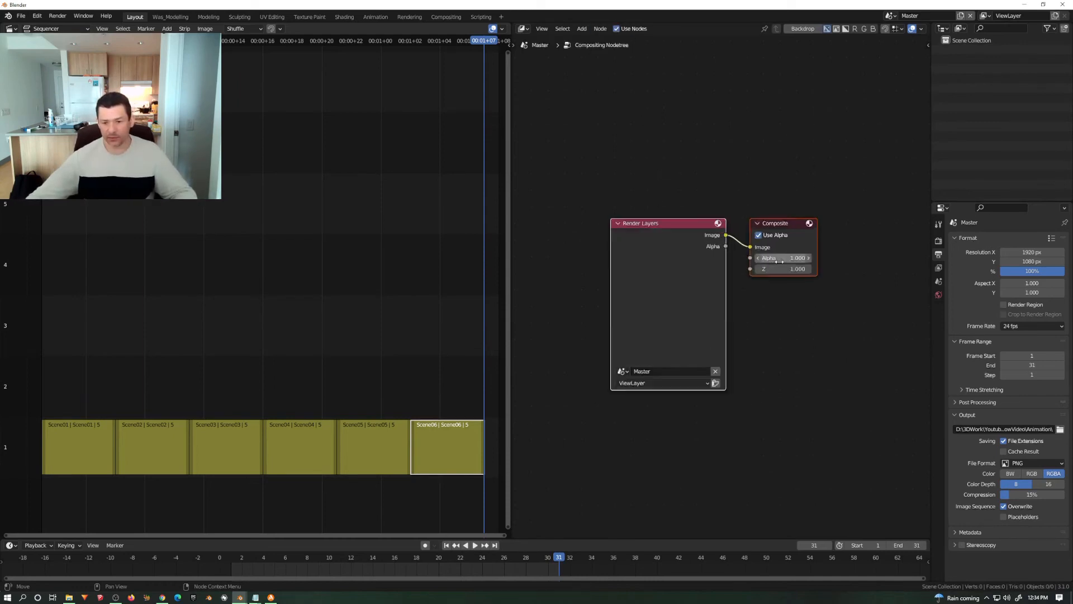
pyautogui.moveTo(792, 213); pyautogui.dragTo(820, 196)
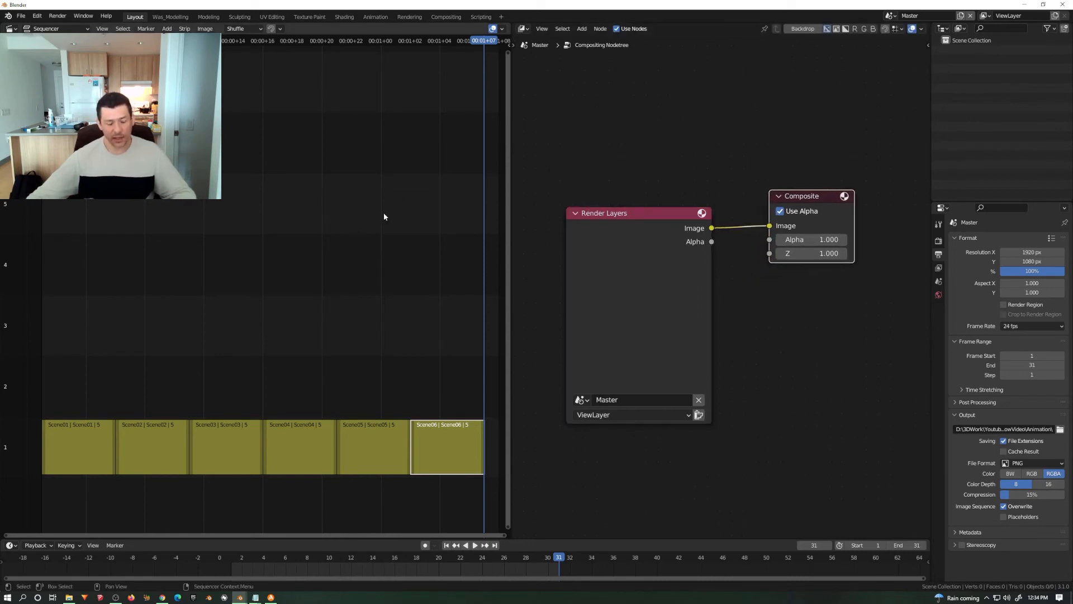
# Run Sequence Render Animation on the strips, and return to the sequencer with the playhead at frame 1.
pyautogui.click(103, 29)
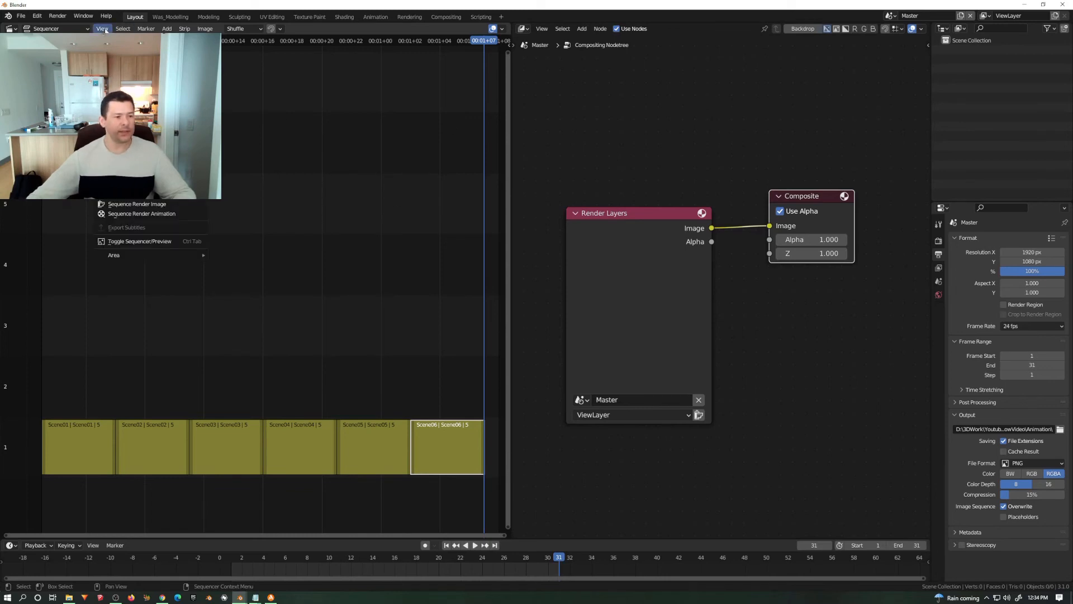
pyautogui.click(132, 214)
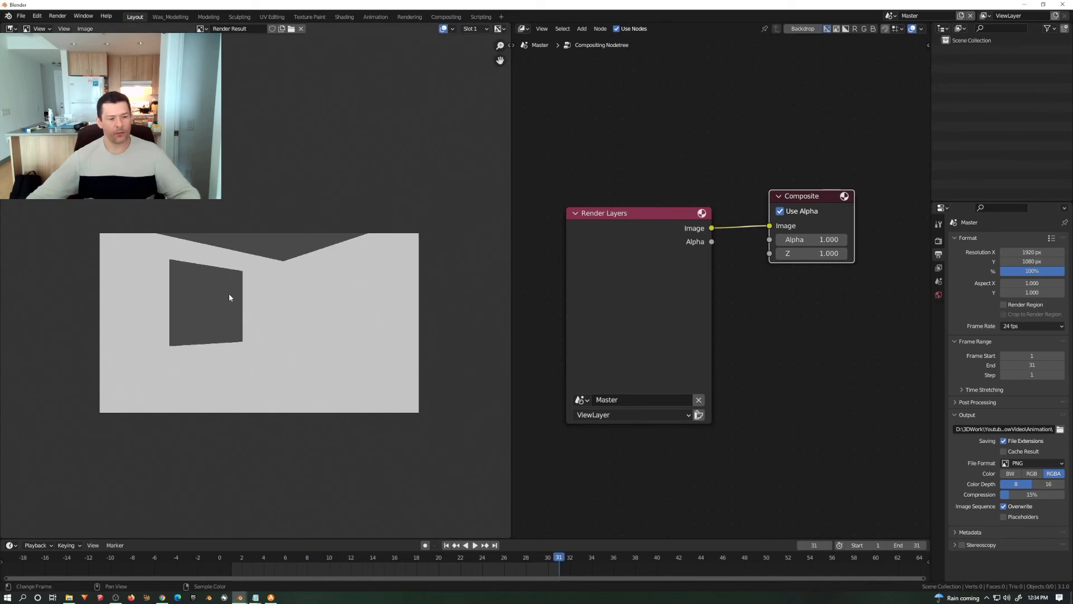
pyautogui.moveTo(352, 559); pyautogui.dragTo(232, 572)
pyautogui.moveTo(755, 354); pyautogui.dragTo(805, 271, button='middle')
pyautogui.moveTo(765, 330); pyautogui.dragTo(743, 353, button='middle')
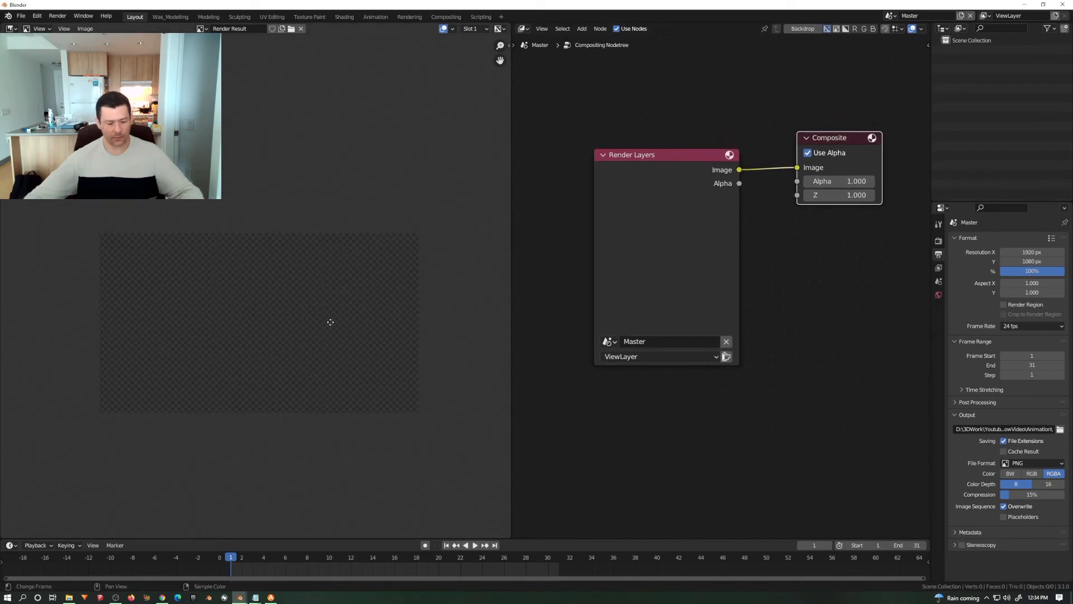
pyautogui.hotkey('shift', 'F8')
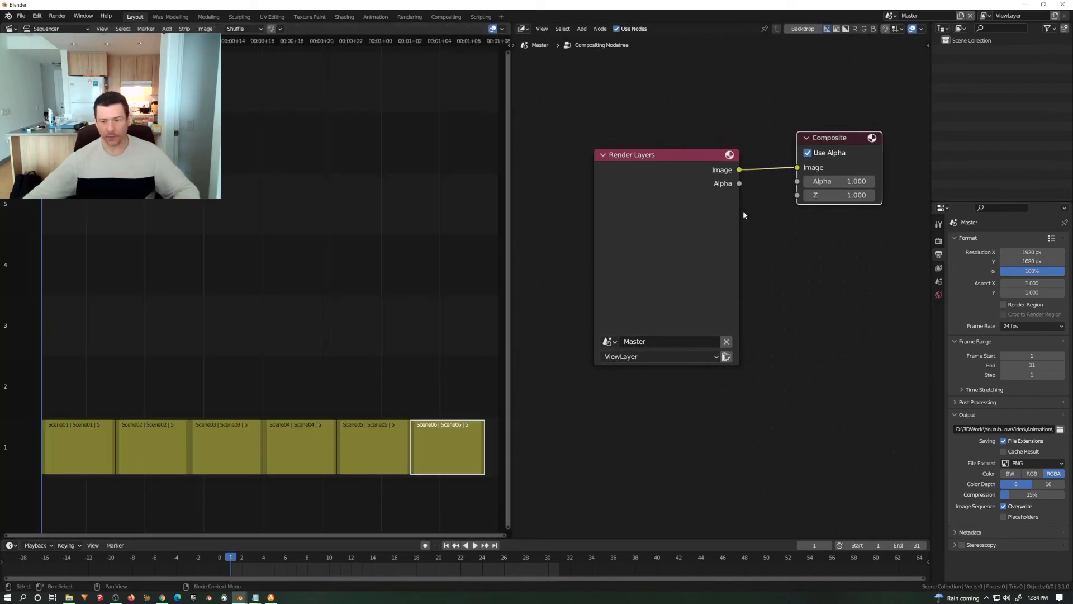
# Space the Render Layers and Composite nodes further apart and check the scene and view layer choices on the Render Layers node.
pyautogui.moveTo(655, 165); pyautogui.dragTo(547, 170)
pyautogui.moveTo(697, 230); pyautogui.dragTo(750, 229, button='middle')
pyautogui.scroll(-2, 845, 159)
pyautogui.moveTo(888, 142); pyautogui.dragTo(862, 154)
pyautogui.moveTo(847, 264); pyautogui.dragTo(781, 248, button='middle')
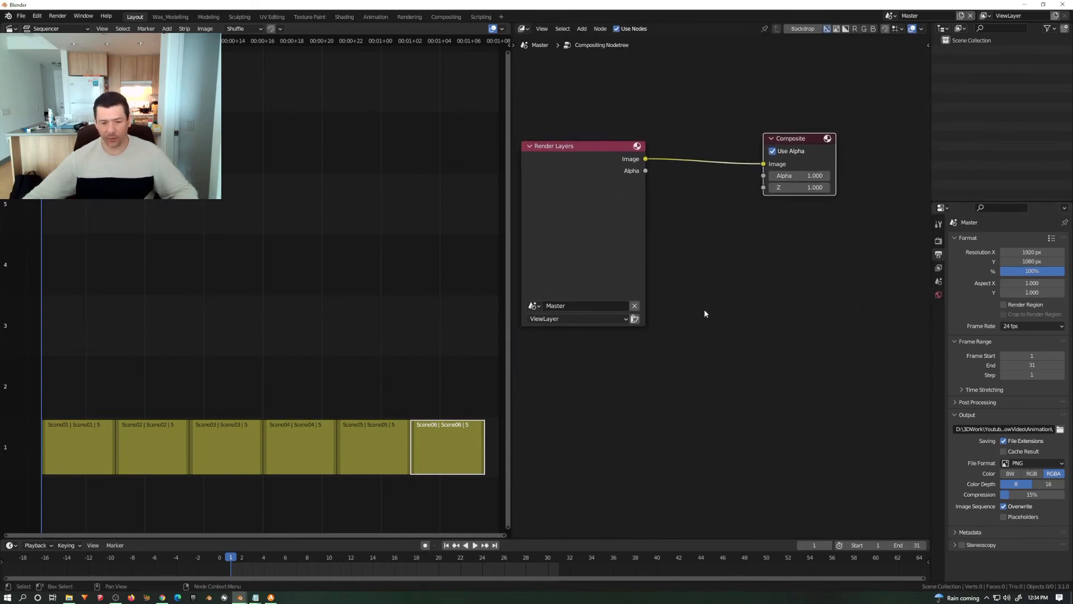
pyautogui.scroll(1, 653, 322)
pyautogui.moveTo(653, 321); pyautogui.dragTo(685, 354, button='middle')
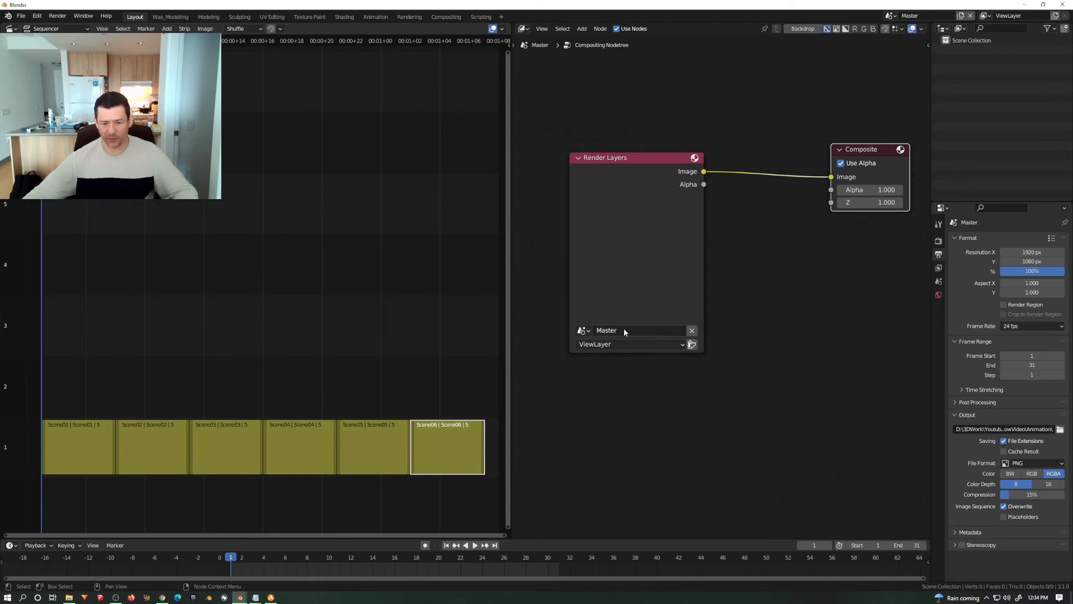
pyautogui.click(590, 330)
pyautogui.press('Escape')
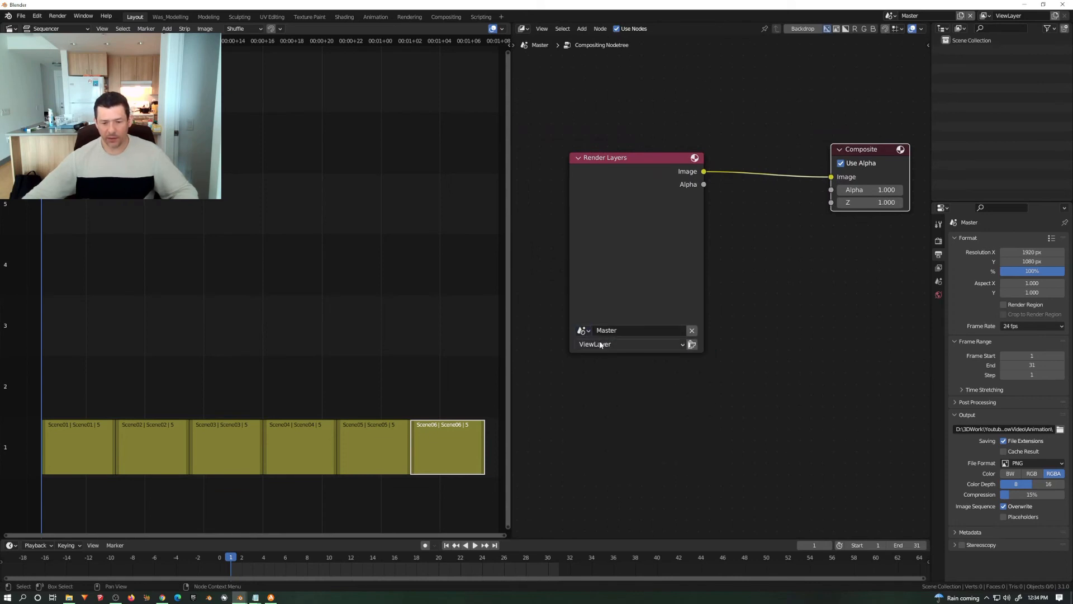
pyautogui.click(599, 343)
pyautogui.moveTo(744, 265); pyautogui.dragTo(774, 286, button='middle')
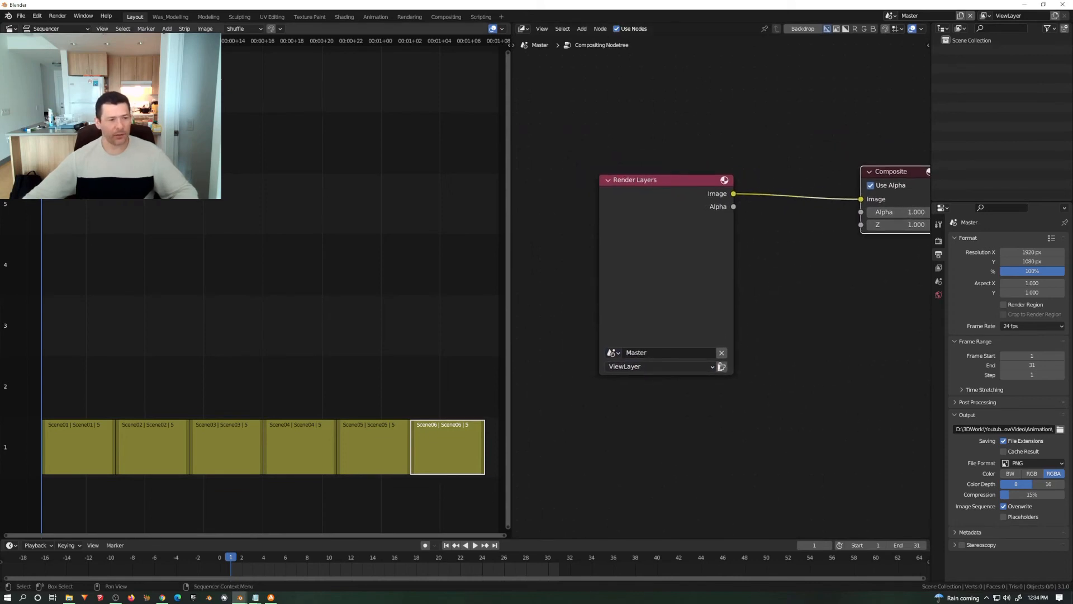
# Render the Master scene's full animation and follow the frames in the render result.
pyautogui.click(102, 28)
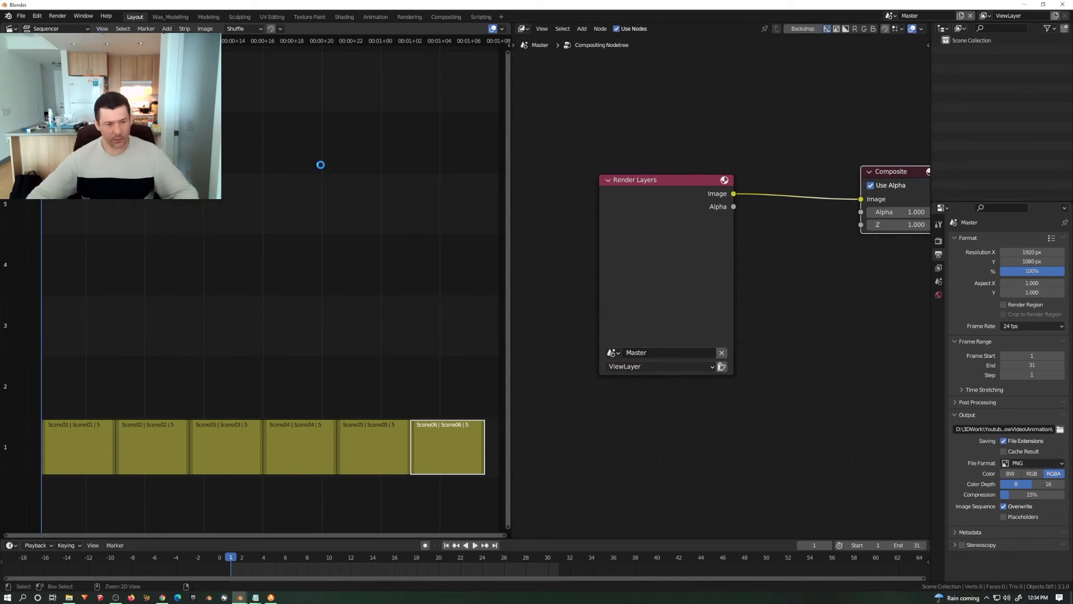
pyautogui.hotkey('ctrl', 'F12')
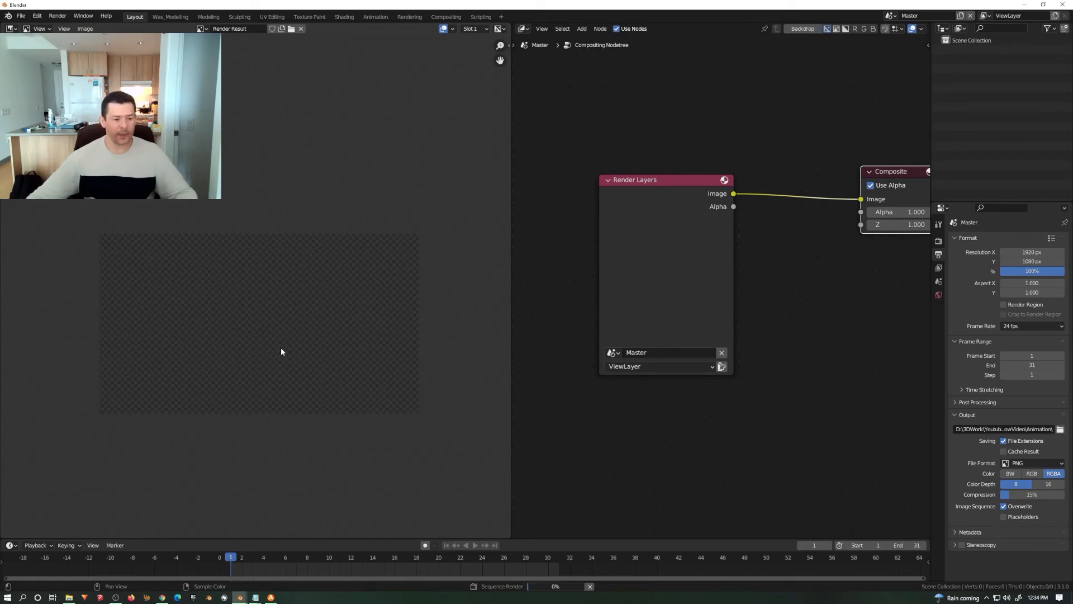
pyautogui.moveTo(281, 348); pyautogui.dragTo(280, 305, button='middle')
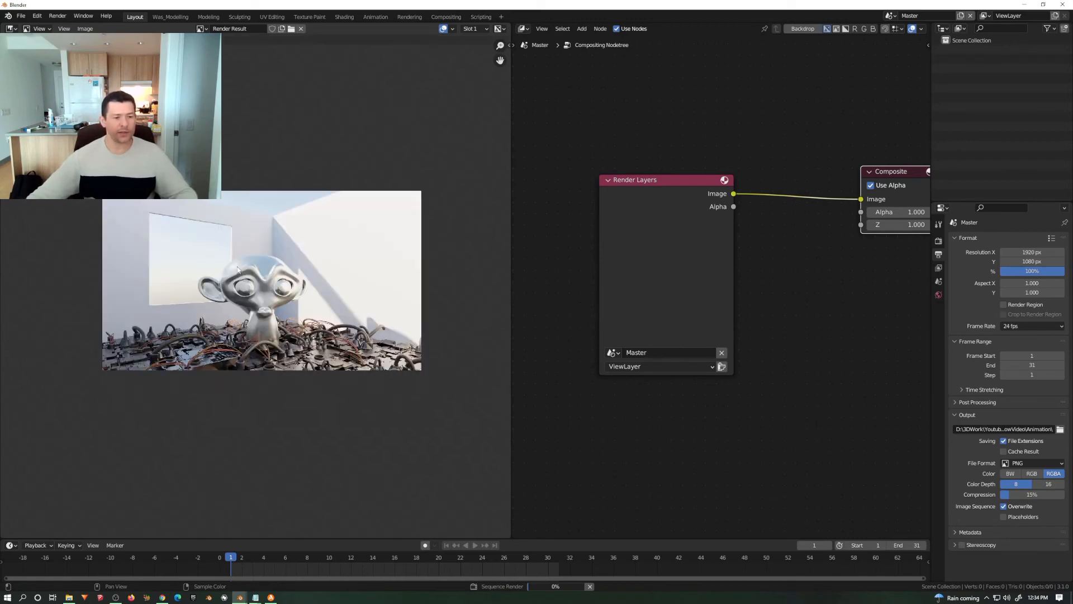
pyautogui.scroll(2, 287, 266)
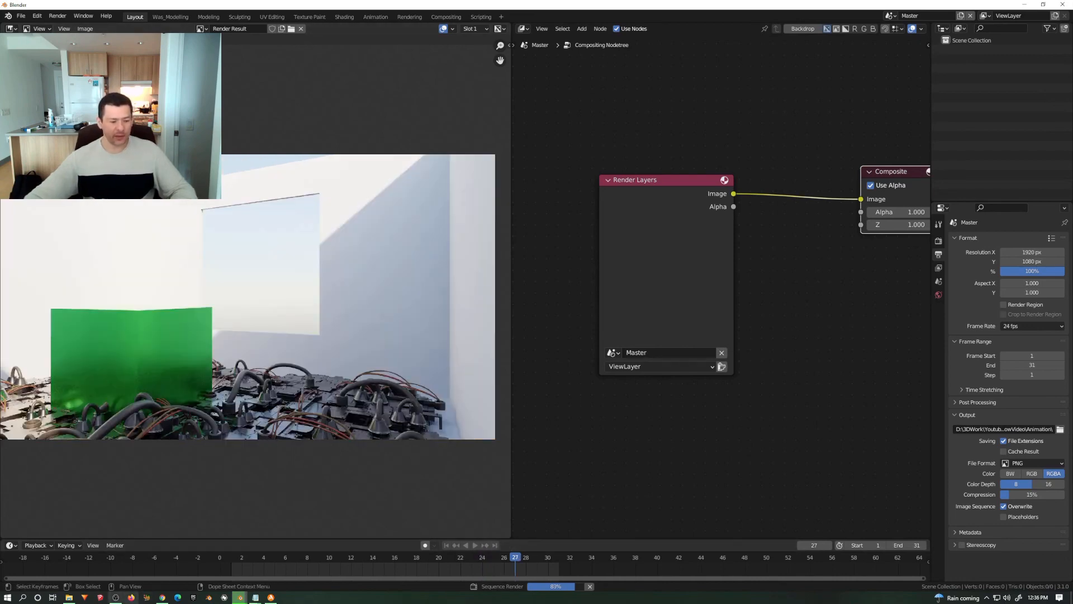
# Switch to File Explorer and open the render output folder D:\3DWork\Youtube_Channel\WorkflowVideo\Animation.
pyautogui.click(69, 597)
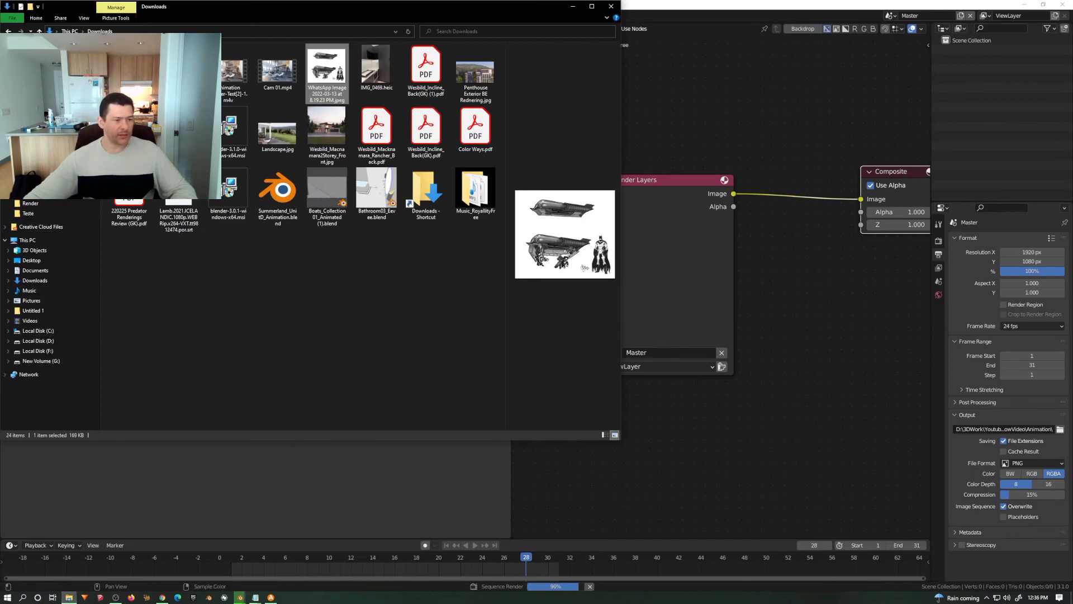
pyautogui.click(33, 72)
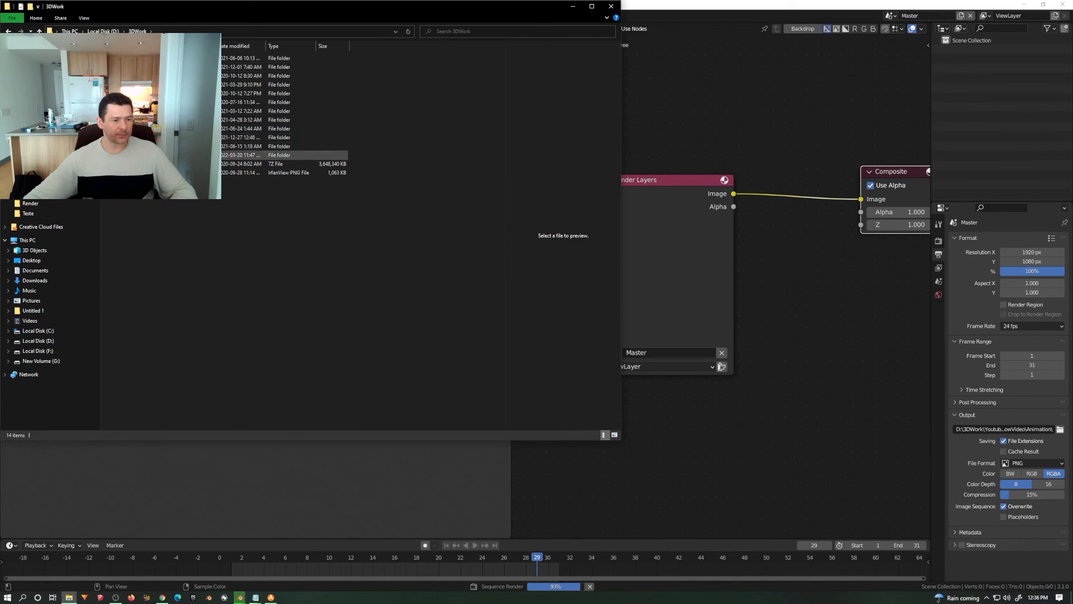
pyautogui.click(139, 164)
pyautogui.click(140, 155)
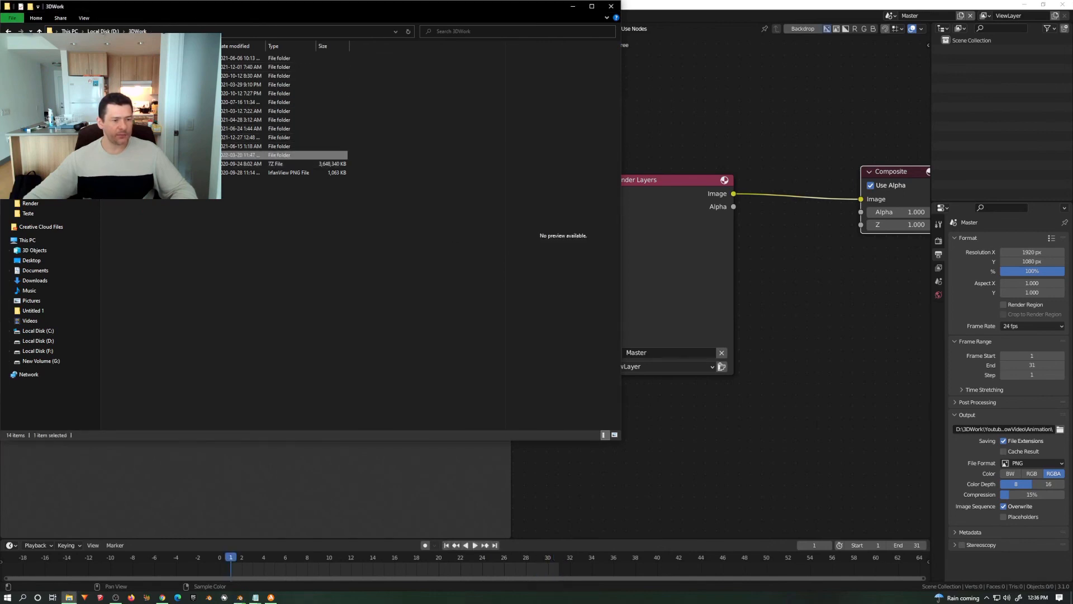
pyautogui.doubleClick(140, 155)
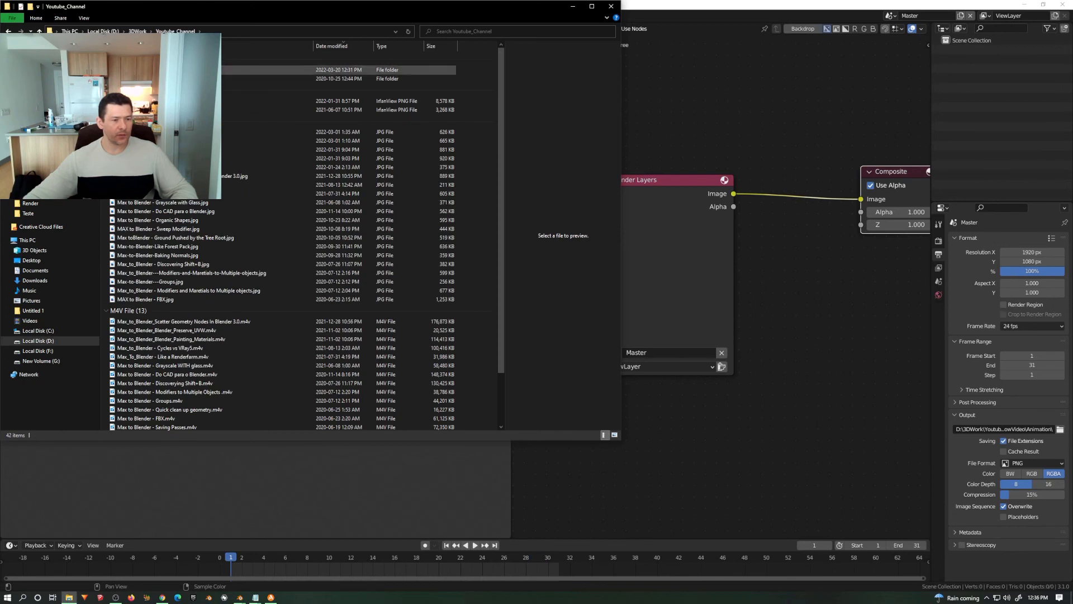
pyautogui.doubleClick(140, 70)
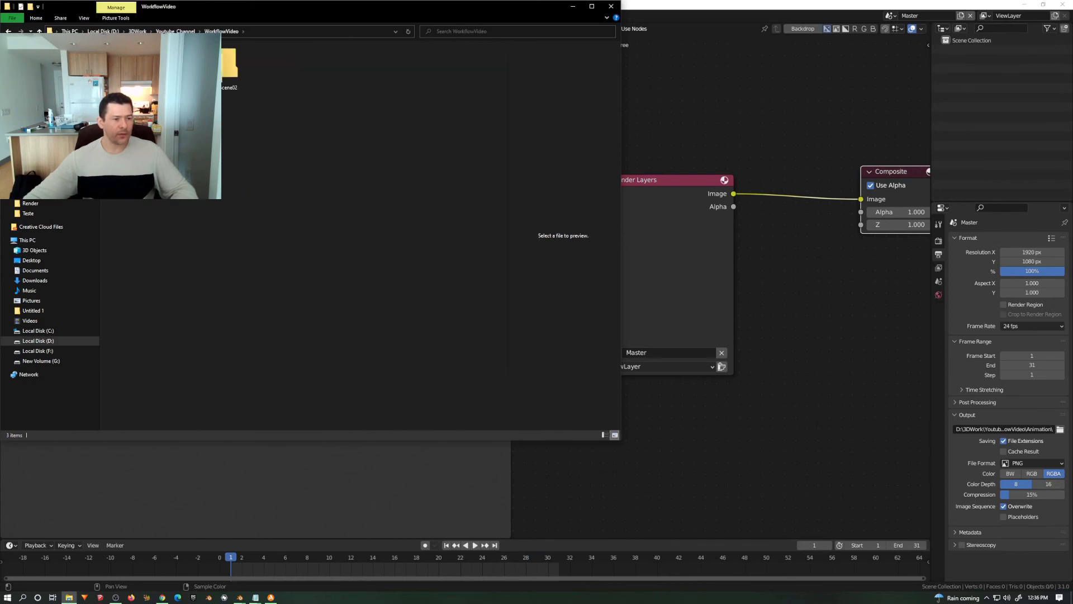
pyautogui.doubleClick(130, 68)
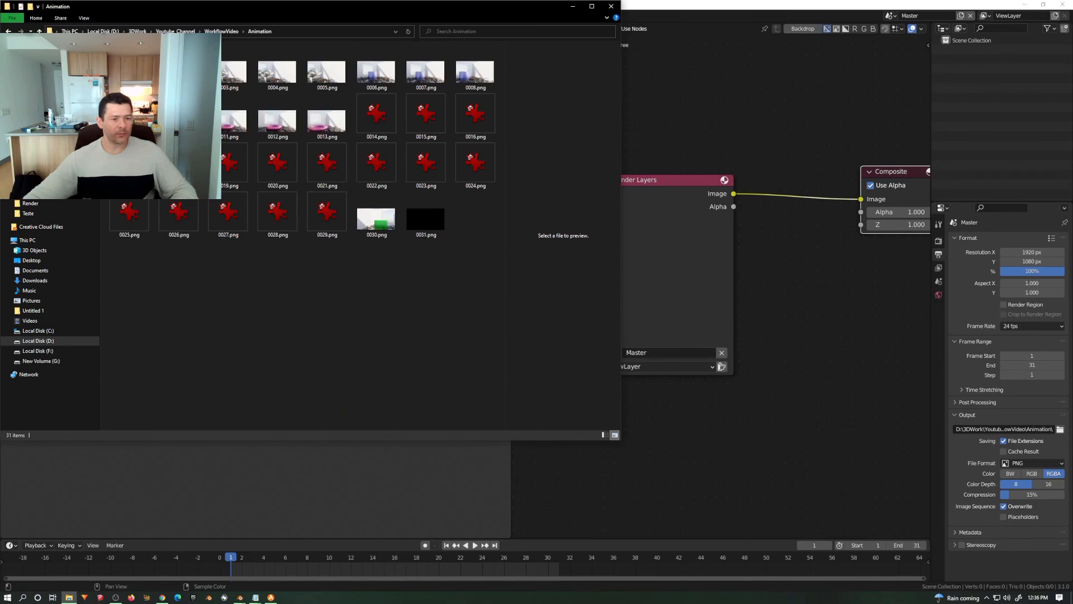
# View the rendered frames from 0001.png through 0031.png in IrfanView, close the viewer and return to Blender.
pyautogui.doubleClick(130, 72)
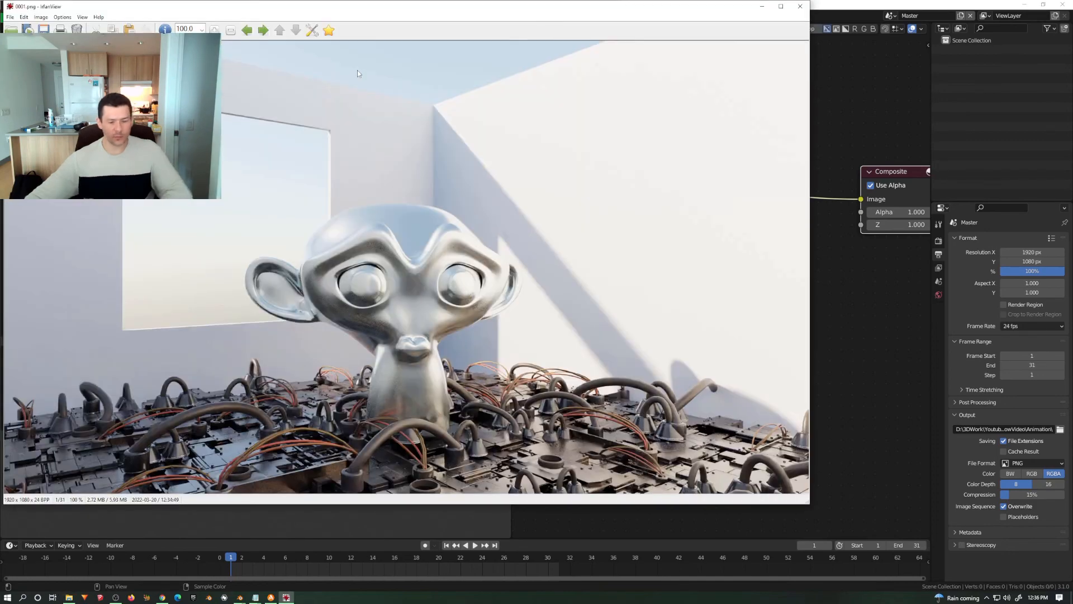
pyautogui.press('space')
pyautogui.press('space')
pyautogui.press('space')
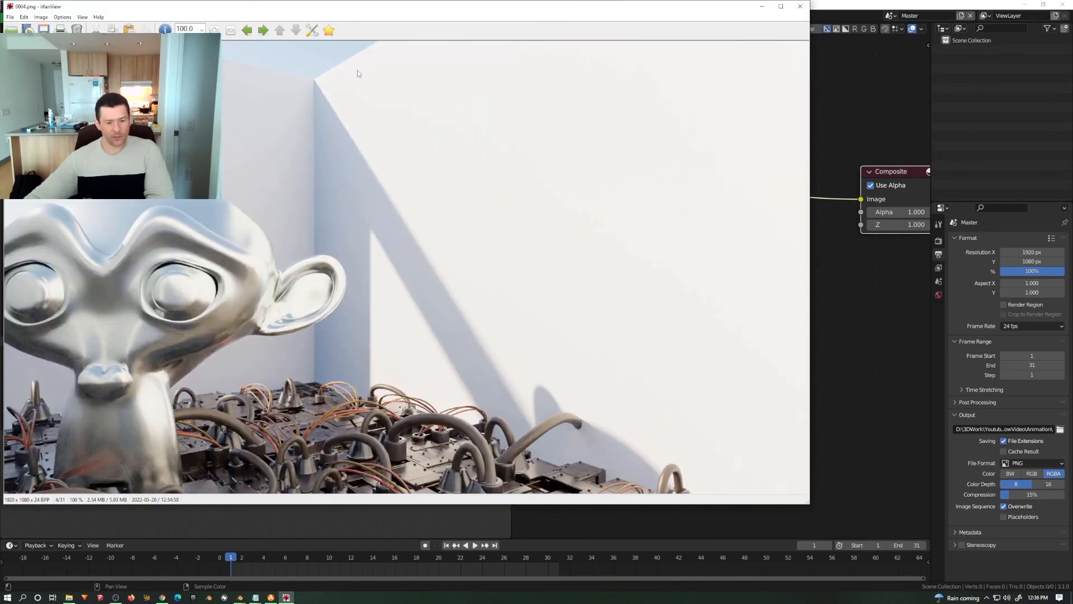
pyautogui.press('space')
pyautogui.press('space')
pyautogui.press('space')
pyautogui.press('space')
pyautogui.press('space')
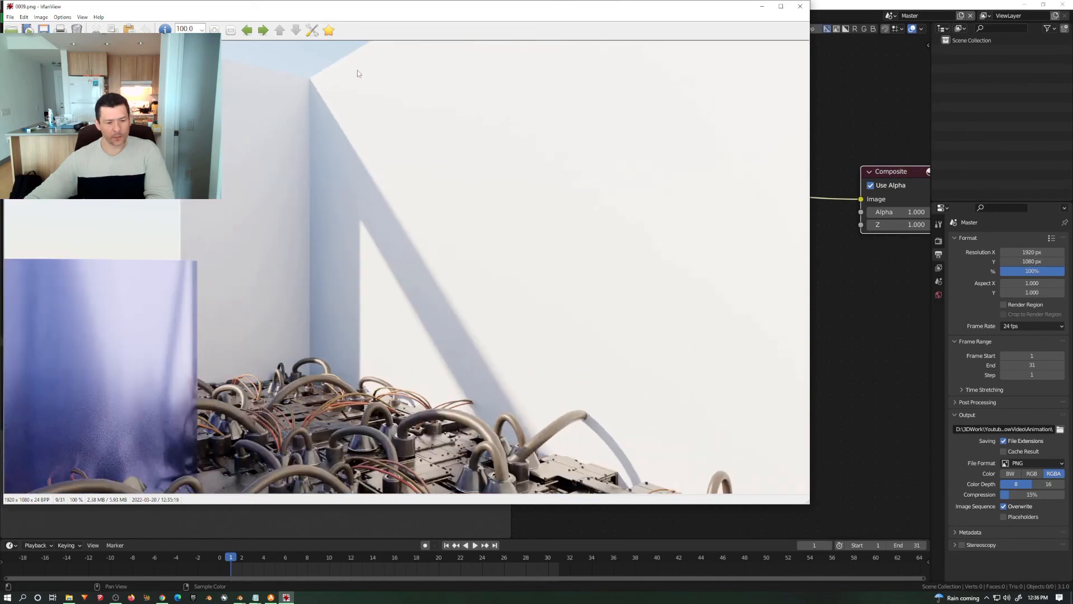
pyautogui.press('space')
pyautogui.press('space')
pyautogui.press('space')
pyautogui.press('space')
pyautogui.press('space')
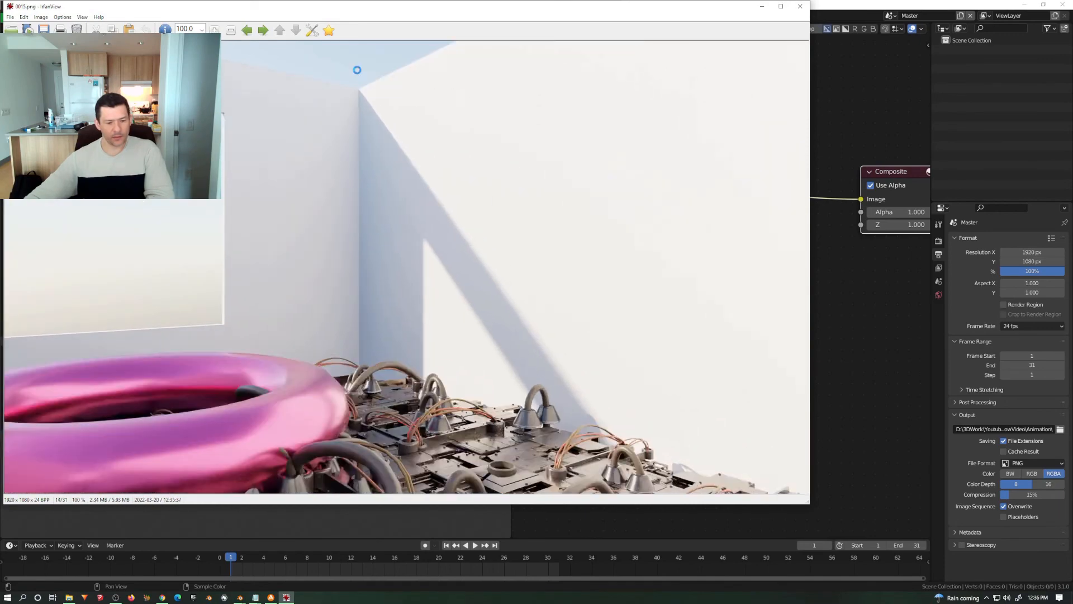
pyautogui.press('space')
pyautogui.press('space')
pyautogui.press('space')
pyautogui.press('space')
pyautogui.press('space')
pyautogui.press('space')
pyautogui.press('space')
pyautogui.press('space')
pyautogui.press('space')
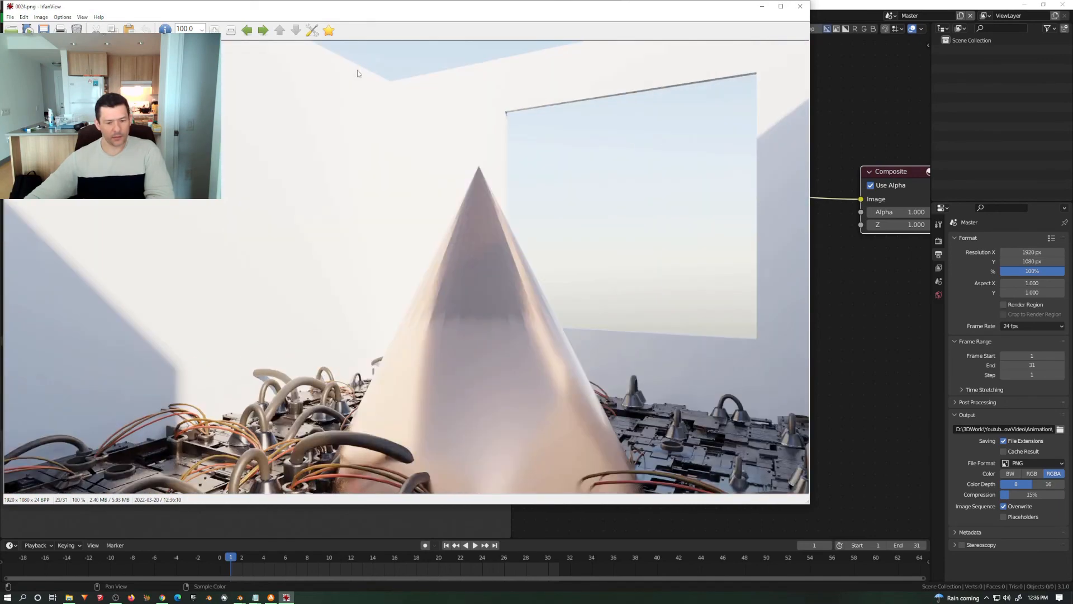
pyautogui.press('space')
pyautogui.press('space')
pyautogui.press('space')
pyautogui.press('space')
pyautogui.press('space')
pyautogui.press('space')
pyautogui.press('space')
pyautogui.press('space')
pyautogui.press('space')
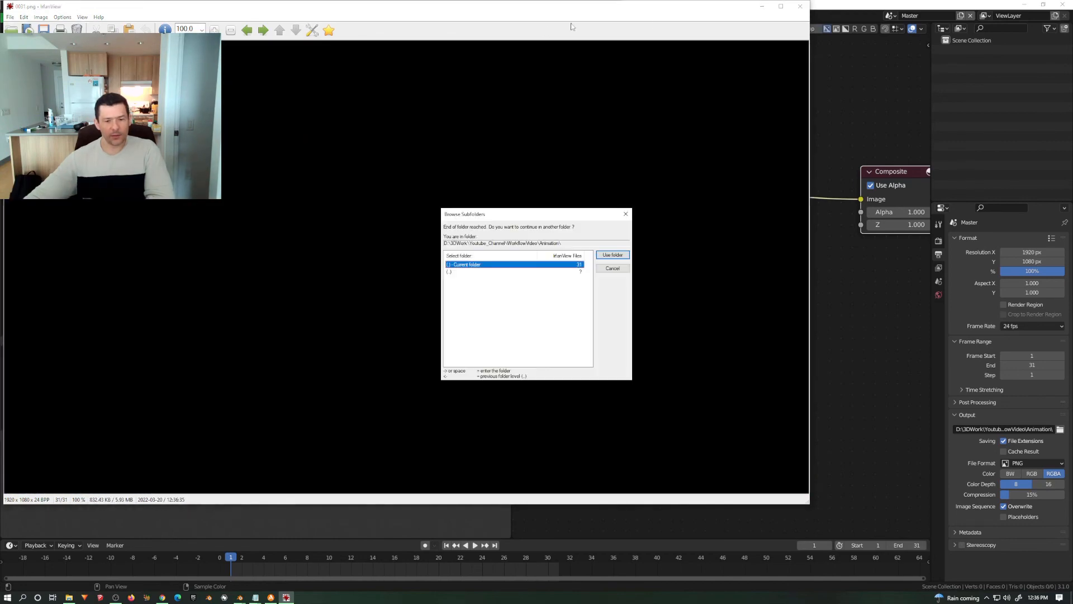
pyautogui.click(624, 214)
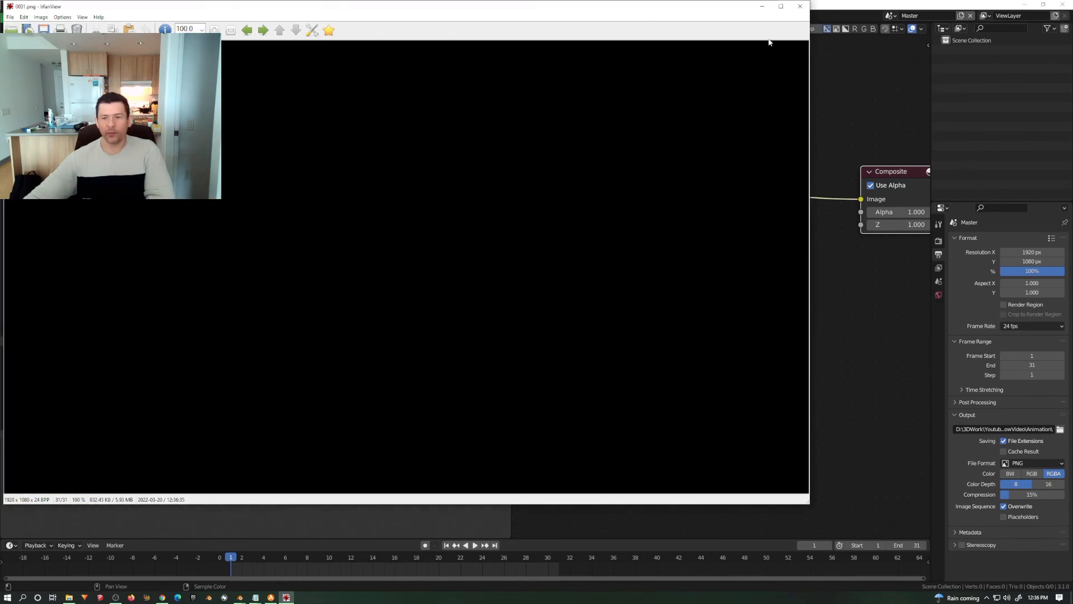
pyautogui.click(800, 6)
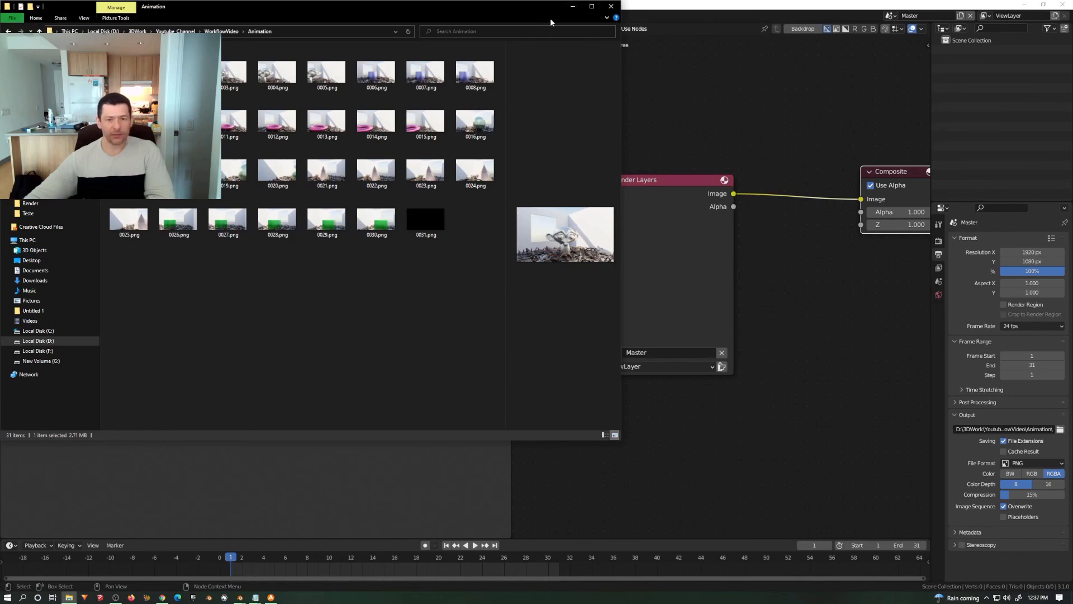
pyautogui.click(574, 8)
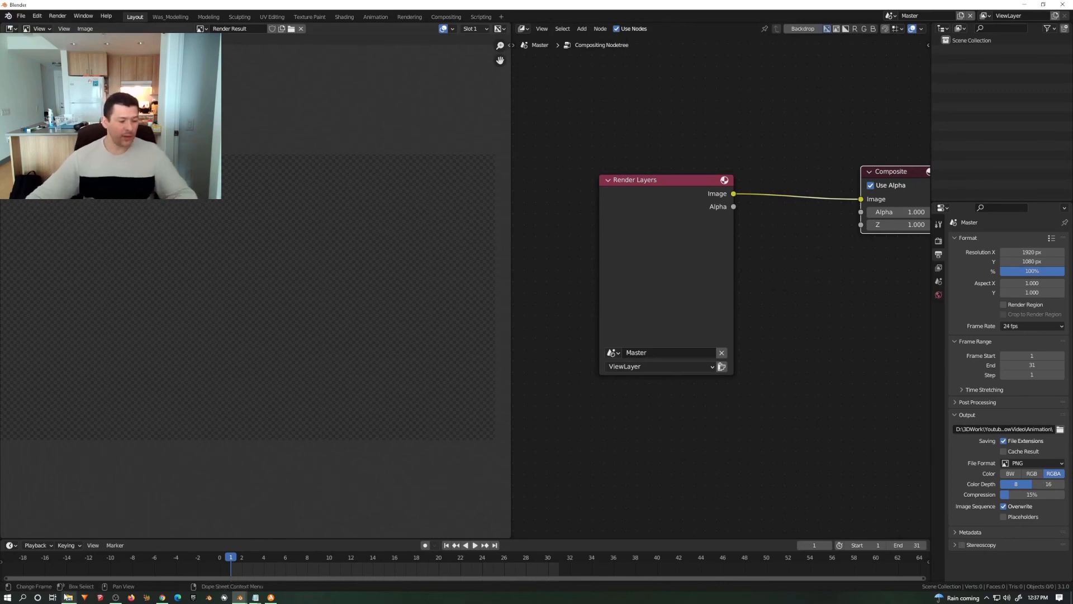
# Bring back the Animation folder, select frames 0001.png to 0005.png for review and close the folder window.
pyautogui.click(67, 597)
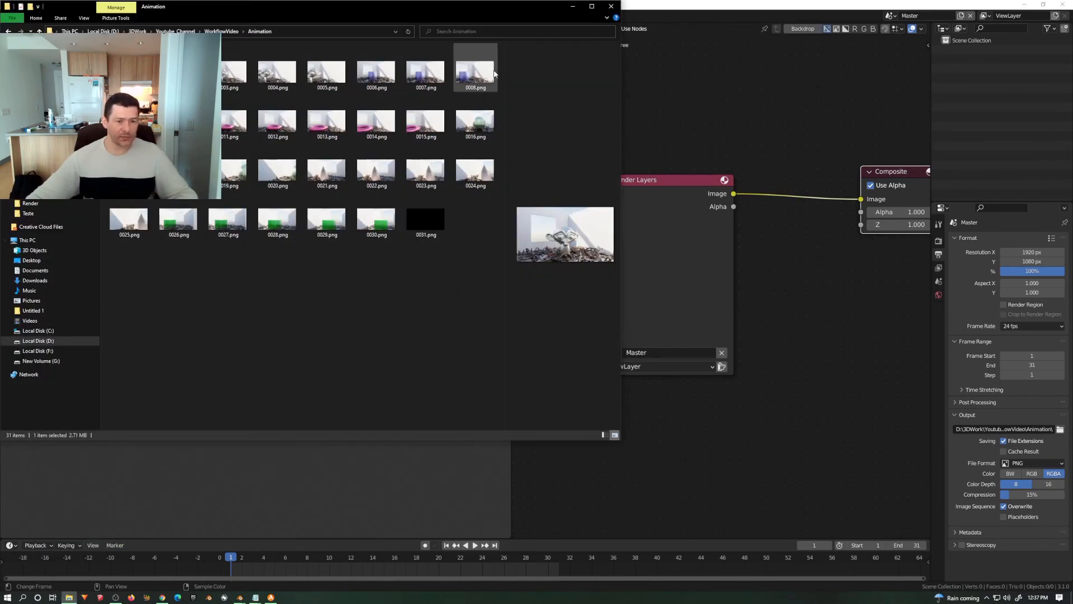
pyautogui.keyDown('shift'); pyautogui.click(327, 72); pyautogui.keyUp('shift')
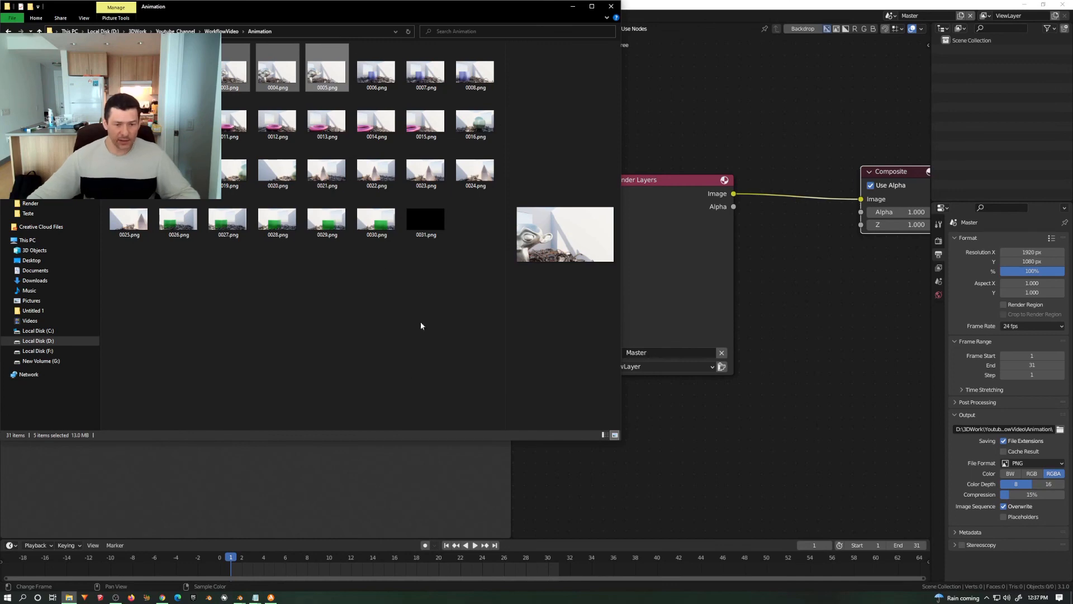
pyautogui.click(611, 6)
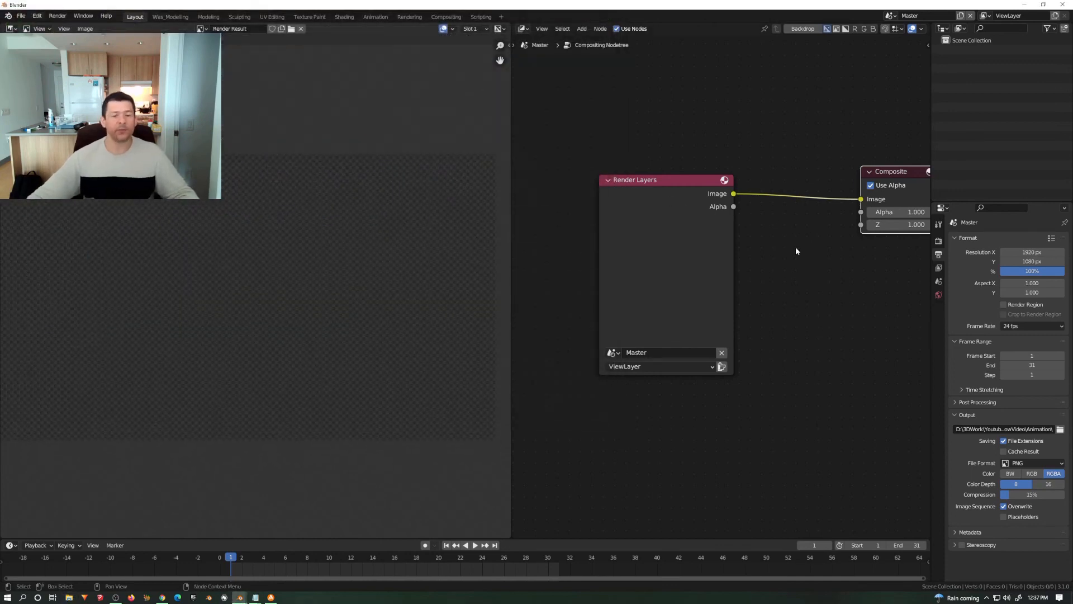